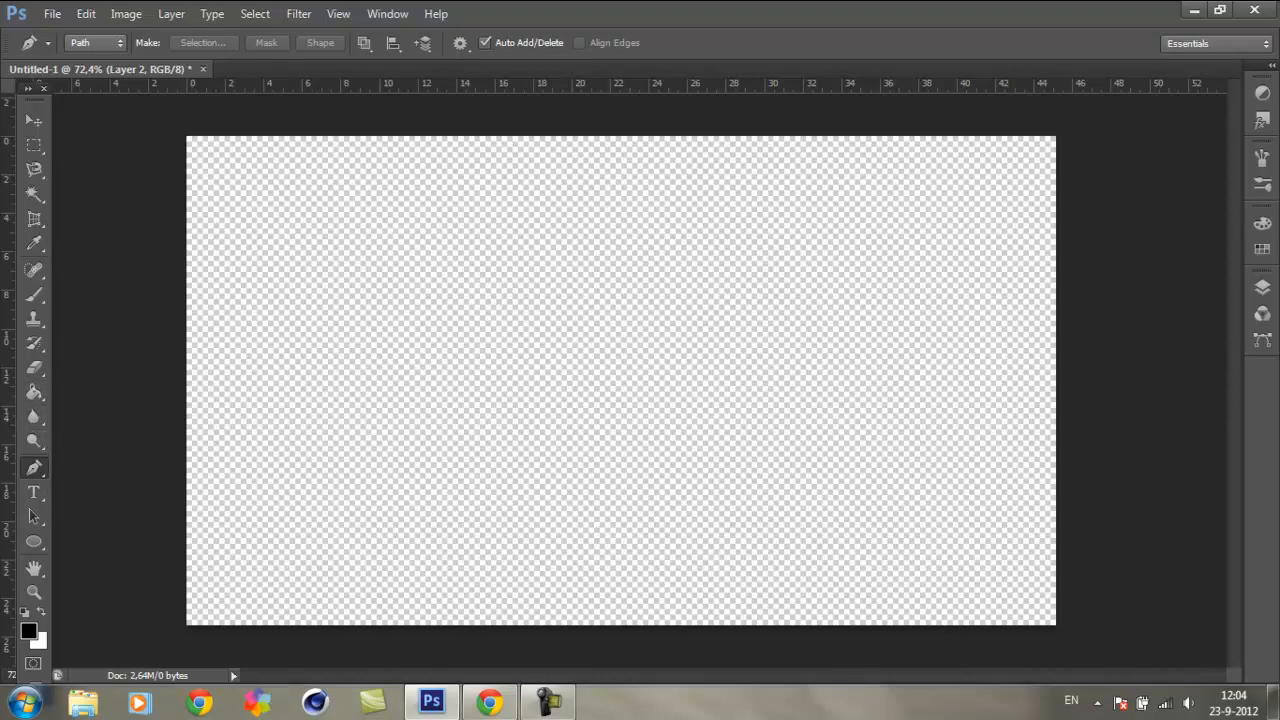
Step: Display the layer list, look at the layer style options of Layer 2 and close them without changes
{"action": "left_click", "coordinate": [1262, 287]}
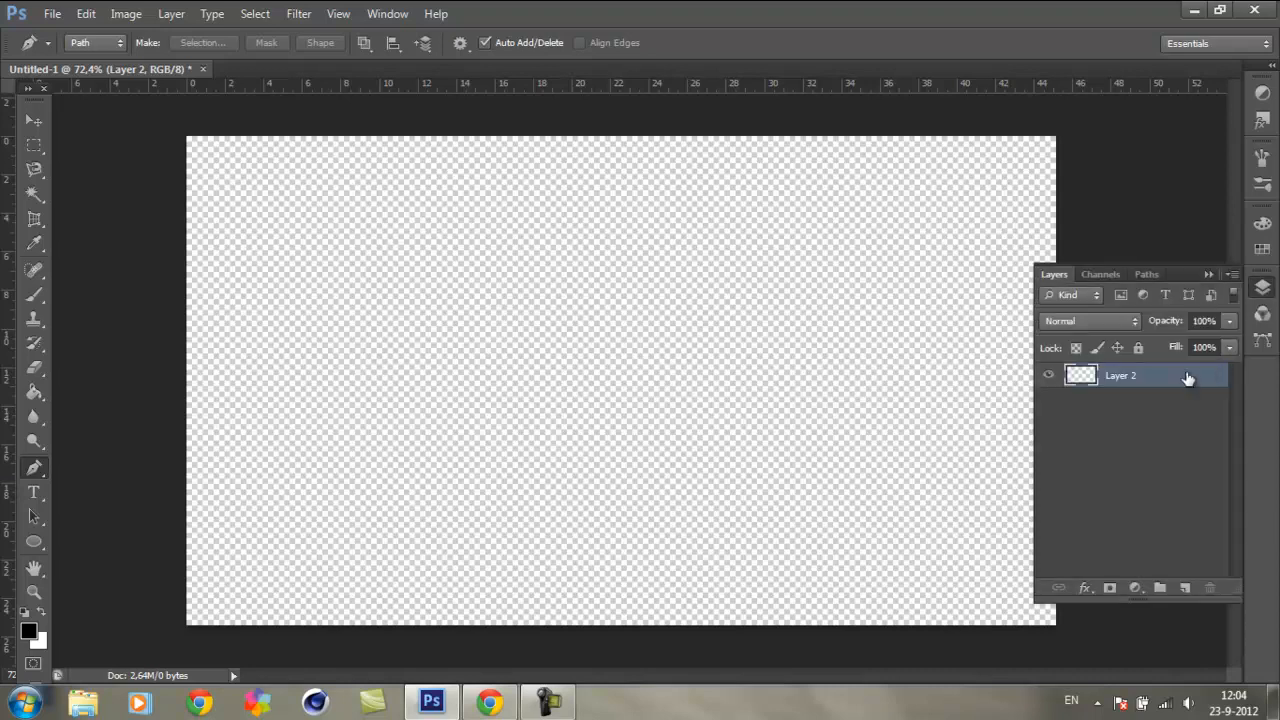
{"action": "double_click", "coordinate": [1188, 377]}
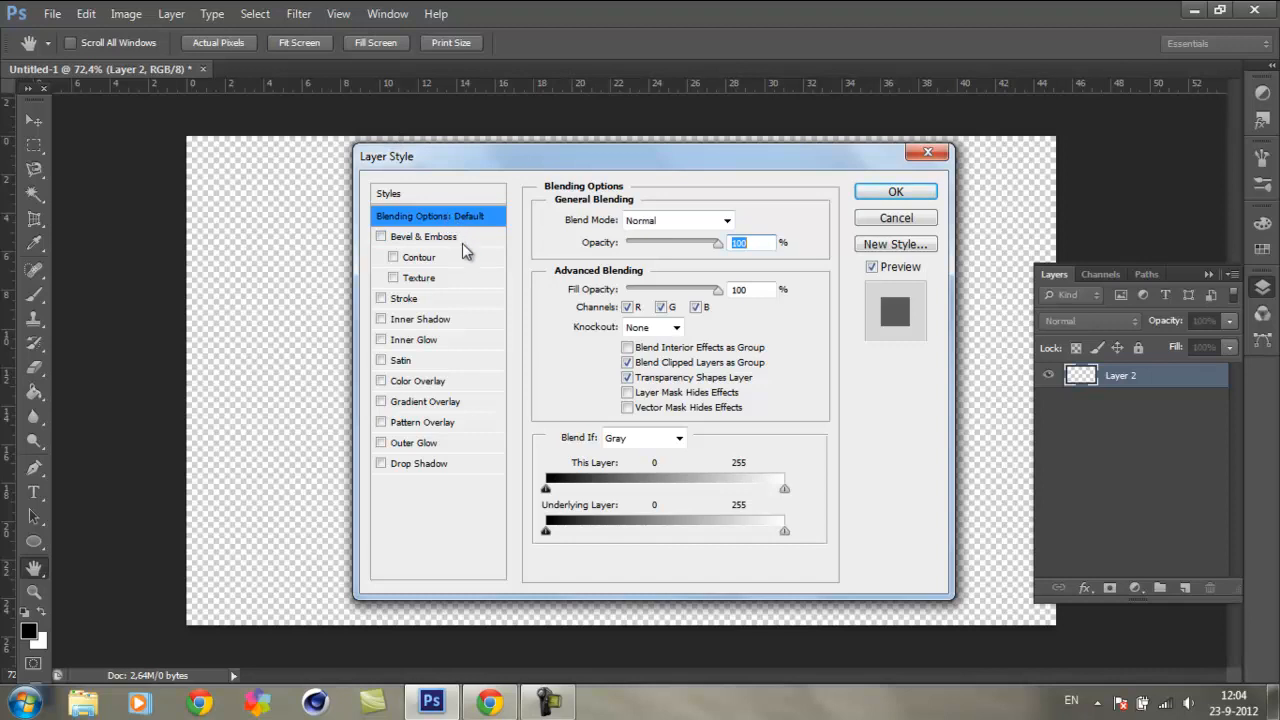
{"action": "left_click_drag", "start_coordinate": [516, 160], "coordinate": [440, 158]}
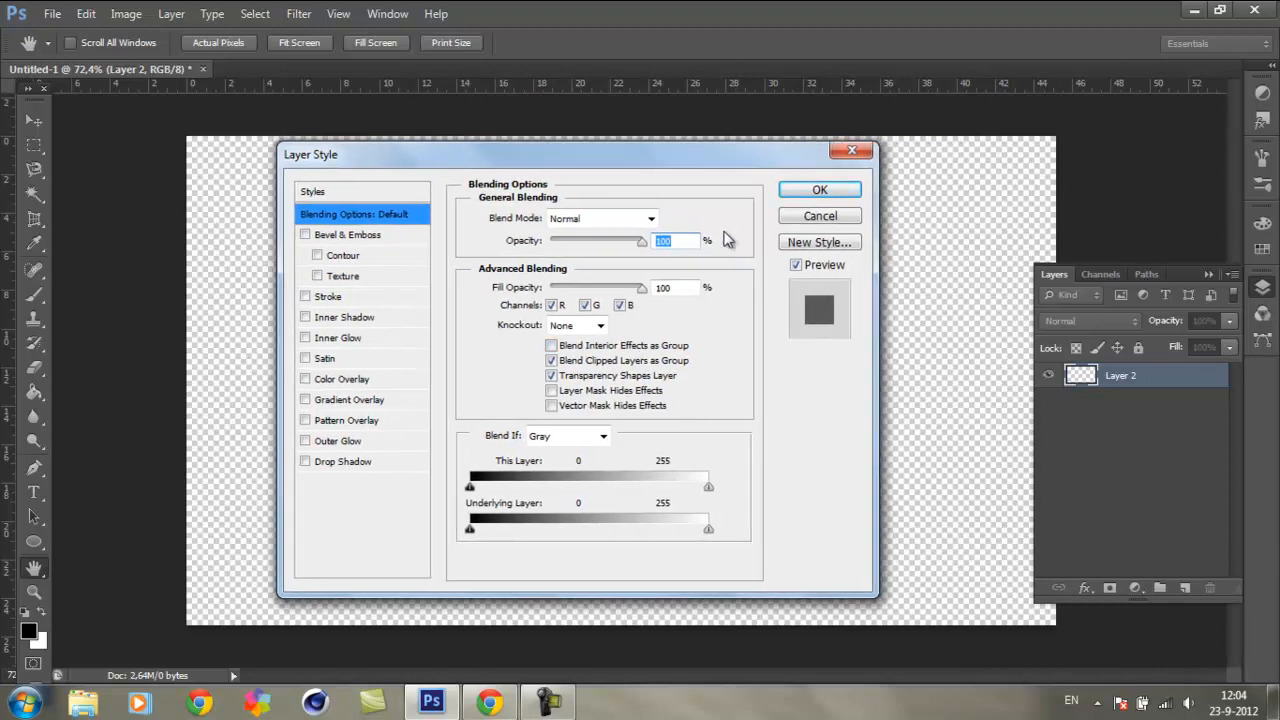
{"action": "left_click", "coordinate": [864, 152]}
Step: Draw a small closed curved shape as a path with the Pen tool near the middle of the canvas
{"action": "key", "text": "p"}
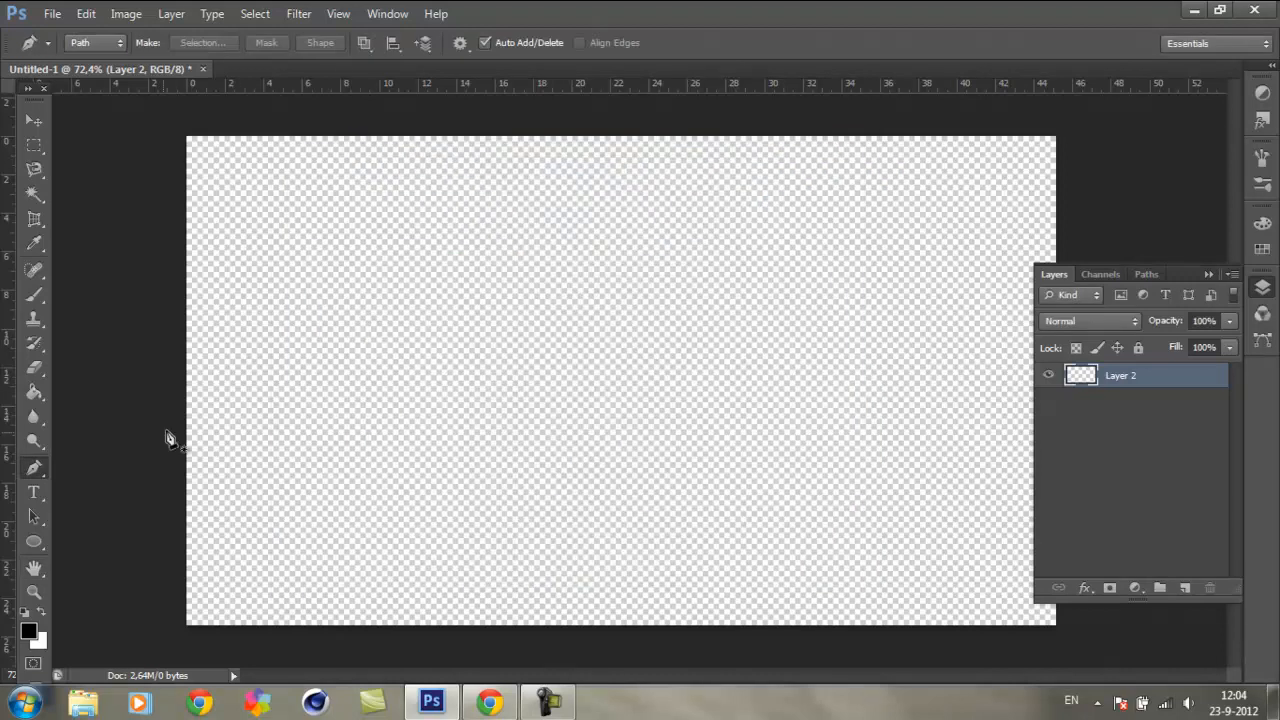
{"action": "left_click", "coordinate": [596, 294]}
{"action": "left_click_drag", "start_coordinate": [663, 374], "coordinate": [710, 289]}
{"action": "left_click_drag", "start_coordinate": [586, 277], "coordinate": [577, 318]}
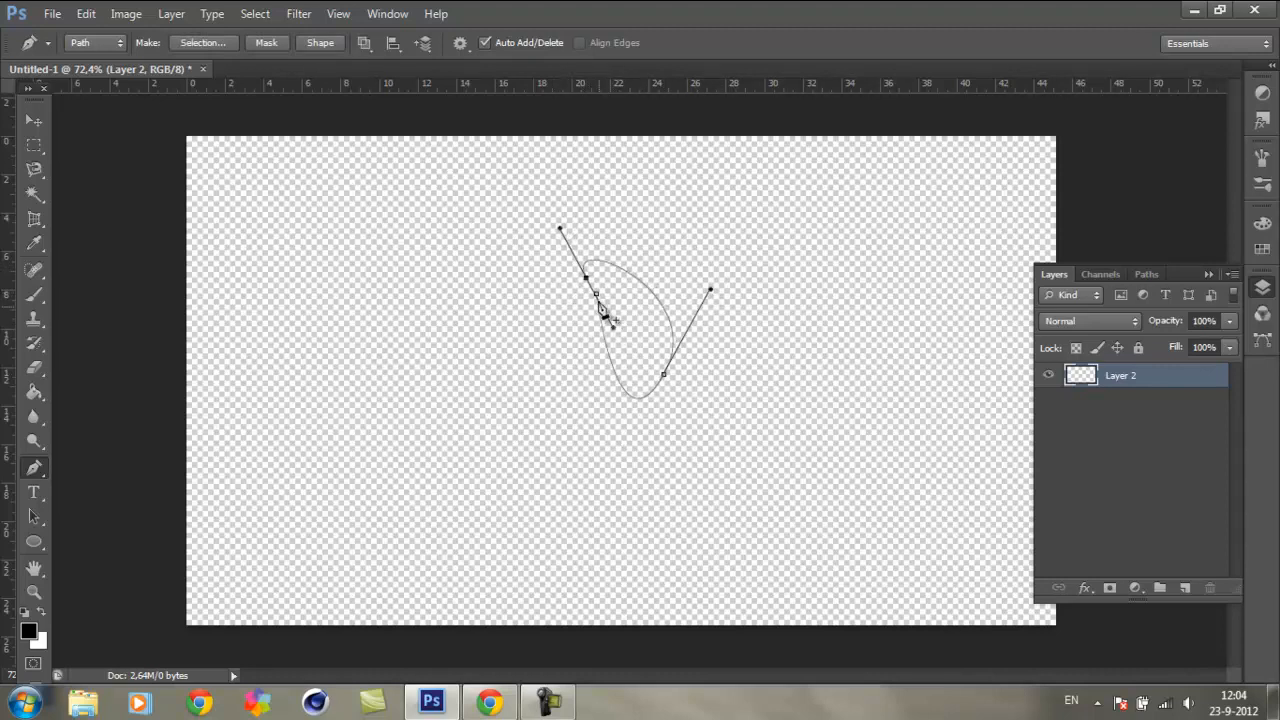
{"action": "left_click", "coordinate": [597, 295]}
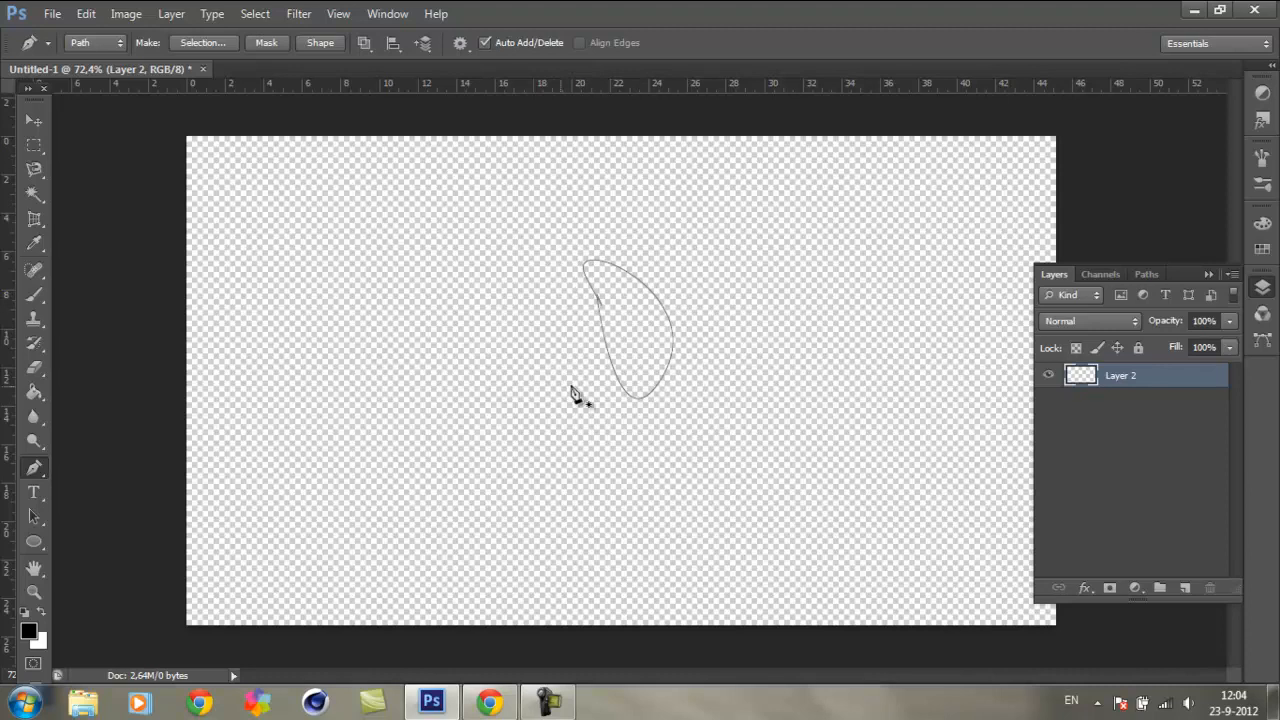
Step: Fill the curved path with the black foreground color at 100% opacity on Layer 2 and delete the path
{"action": "right_click", "coordinate": [786, 341]}
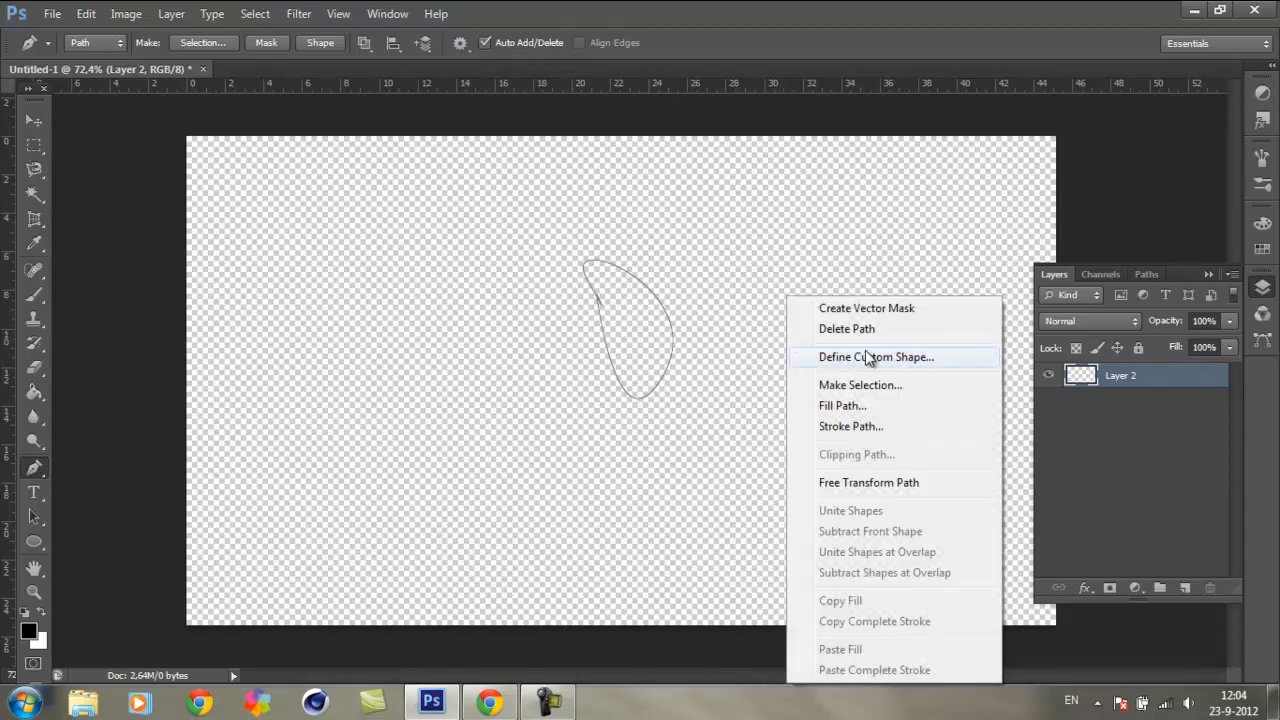
{"action": "left_click", "coordinate": [880, 417]}
{"action": "left_click", "coordinate": [757, 171]}
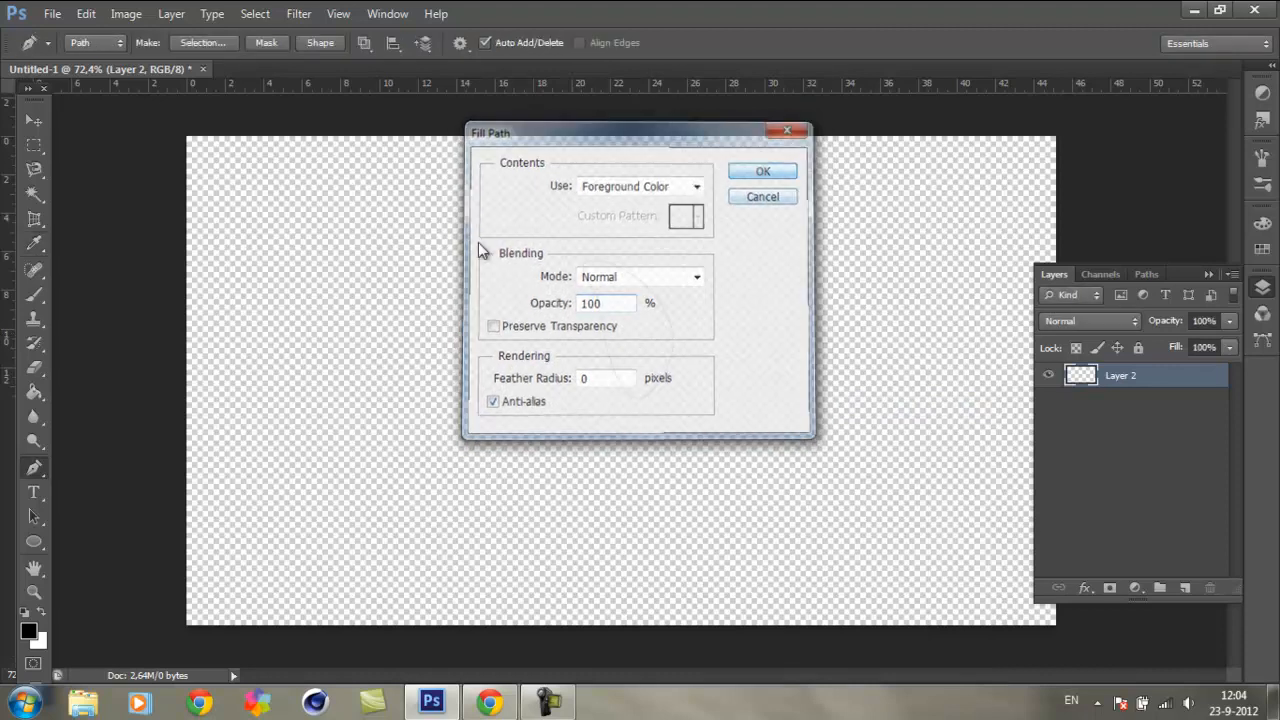
{"action": "right_click", "coordinate": [748, 334]}
{"action": "left_click", "coordinate": [786, 330]}
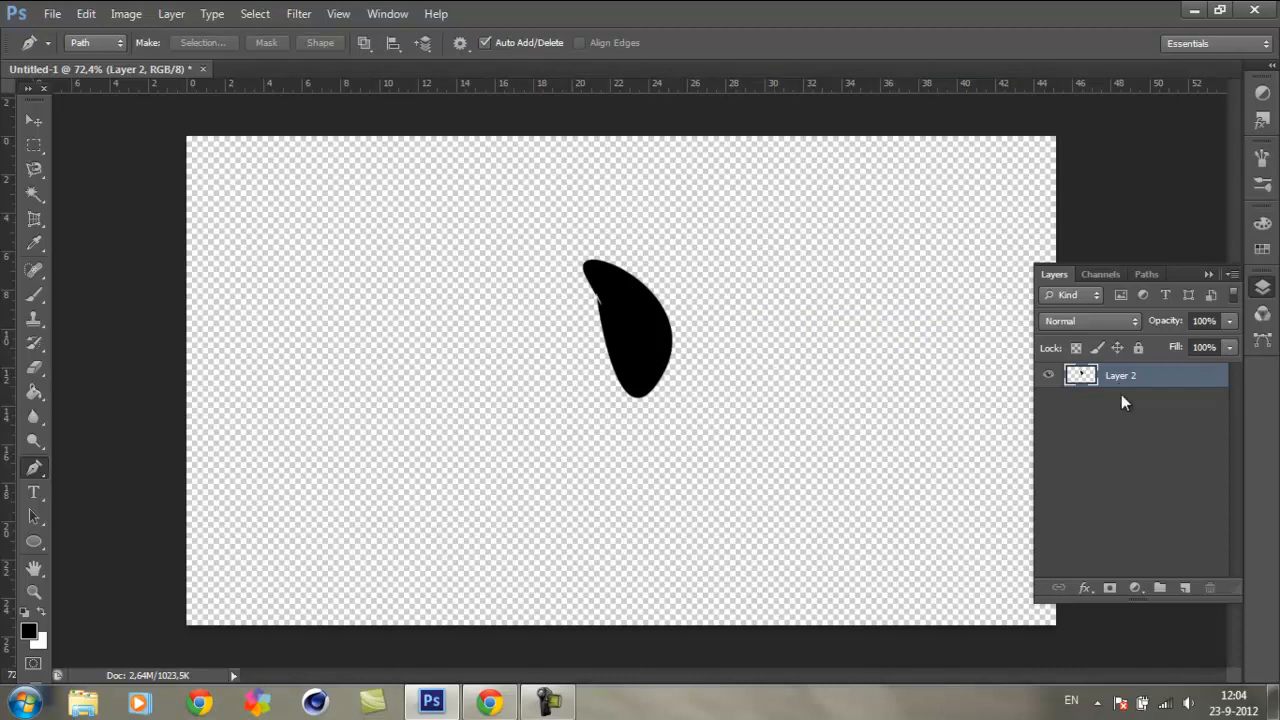
Step: Add a new layer beneath Layer 2 and fill it with white (RGB 255, 255, 255) using the Paint Bucket
{"action": "left_click", "coordinate": [1184, 587]}
{"action": "left_click_drag", "start_coordinate": [1165, 378], "coordinate": [1169, 424]}
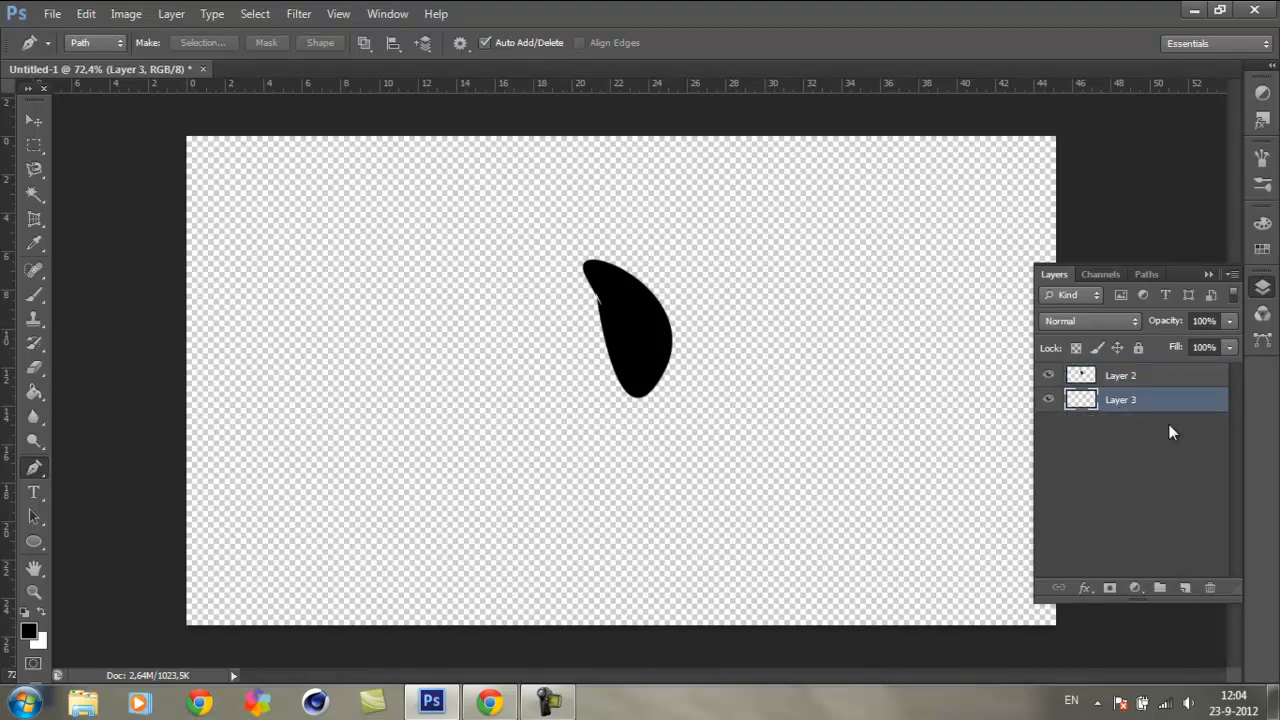
{"action": "left_click", "coordinate": [1262, 223]}
{"action": "left_click", "coordinate": [1058, 236]}
{"action": "left_click_drag", "start_coordinate": [430, 360], "coordinate": [129, 194]}
{"action": "left_click", "coordinate": [861, 334]}
{"action": "key", "text": "p"}
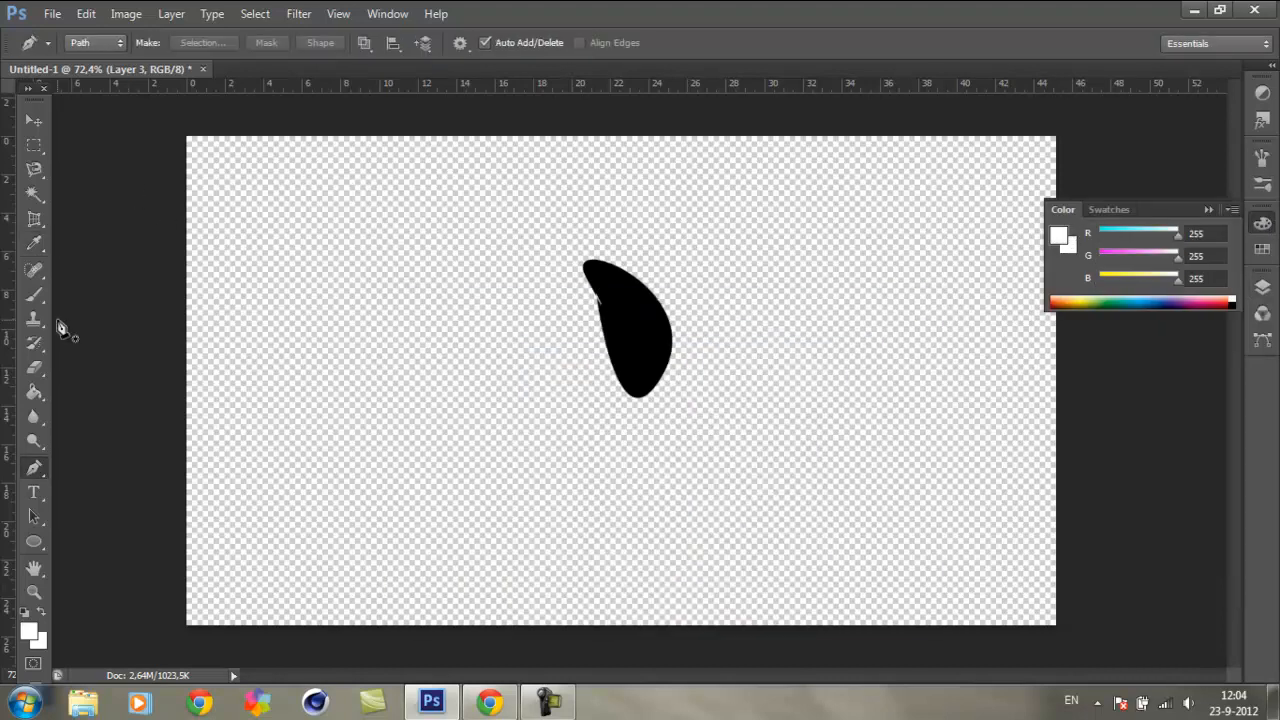
{"action": "left_click", "coordinate": [34, 389]}
{"action": "left_click", "coordinate": [458, 374]}
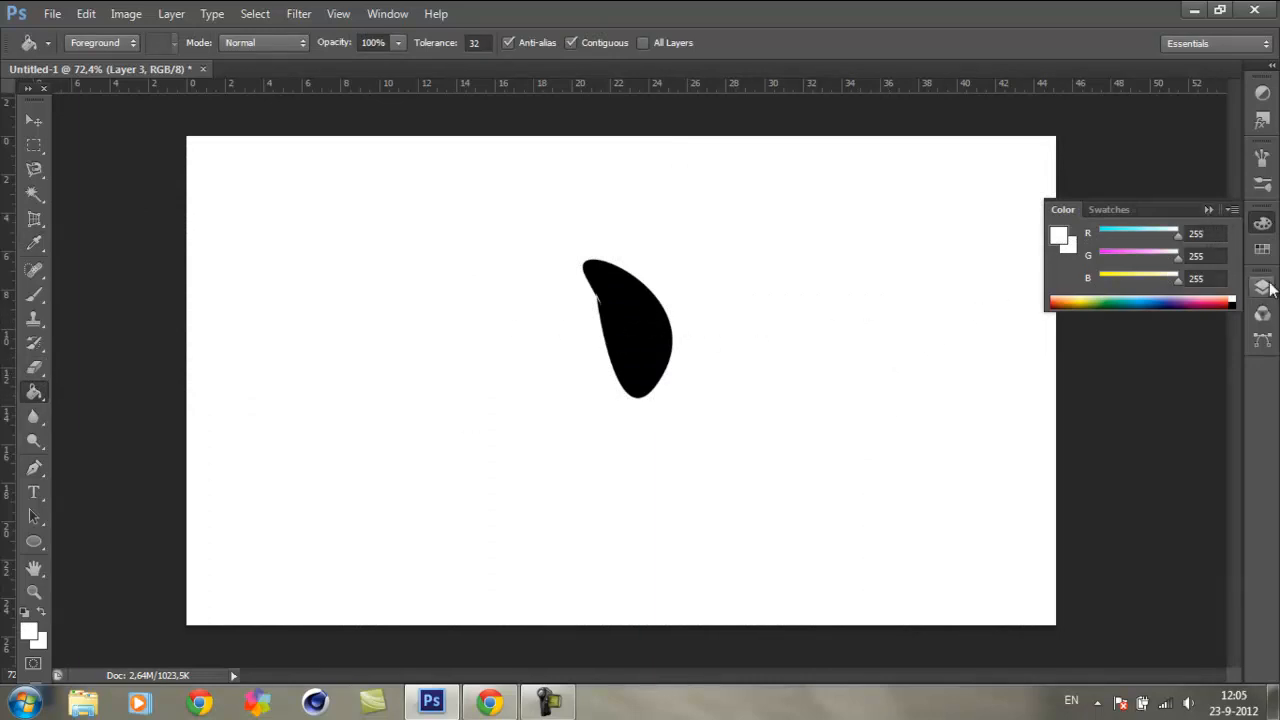
Step: Select Layer 2, view its blending options and close them unchanged
{"action": "left_click", "coordinate": [1263, 287]}
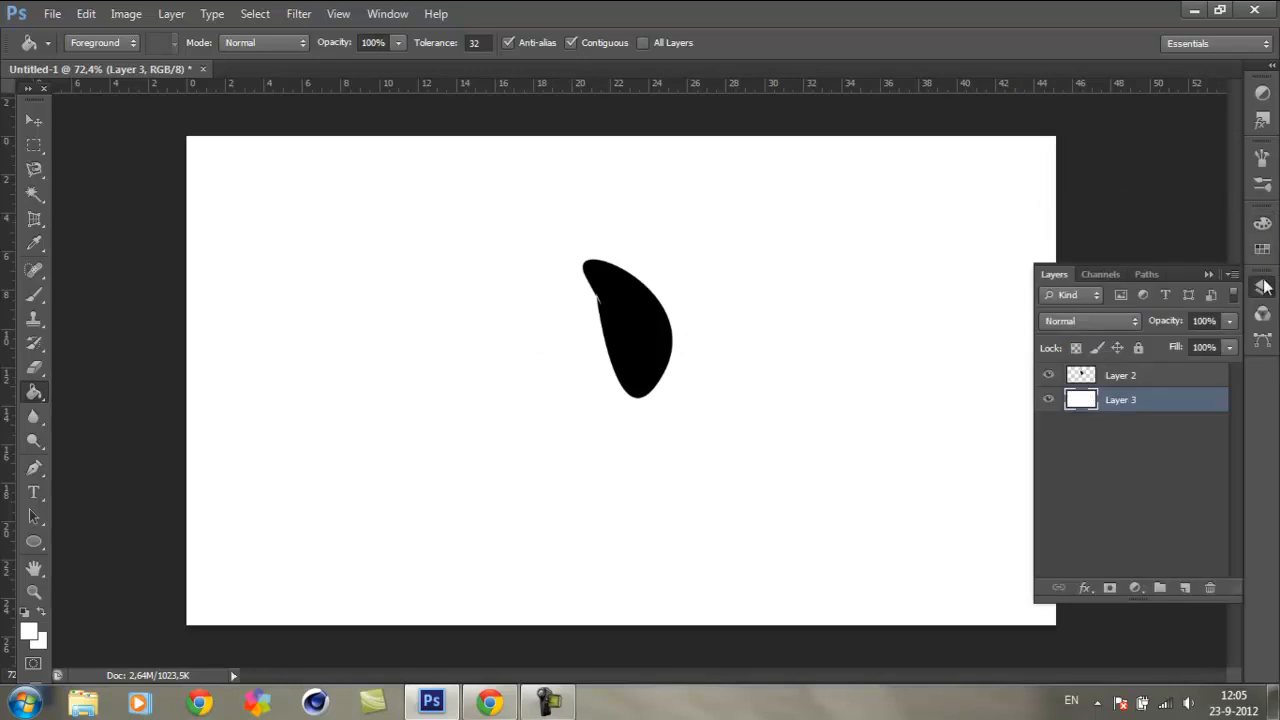
{"action": "left_click", "coordinate": [1152, 379]}
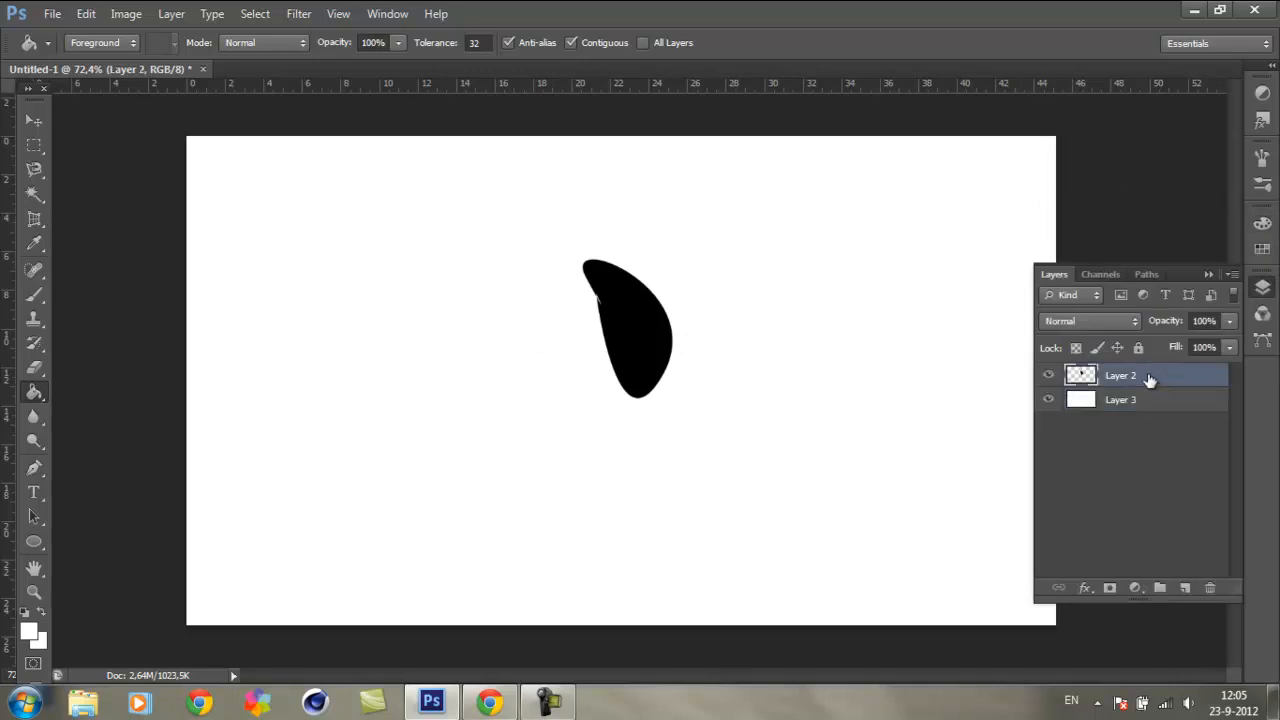
{"action": "double_click", "coordinate": [1198, 385]}
{"action": "left_click_drag", "start_coordinate": [745, 163], "coordinate": [729, 162]}
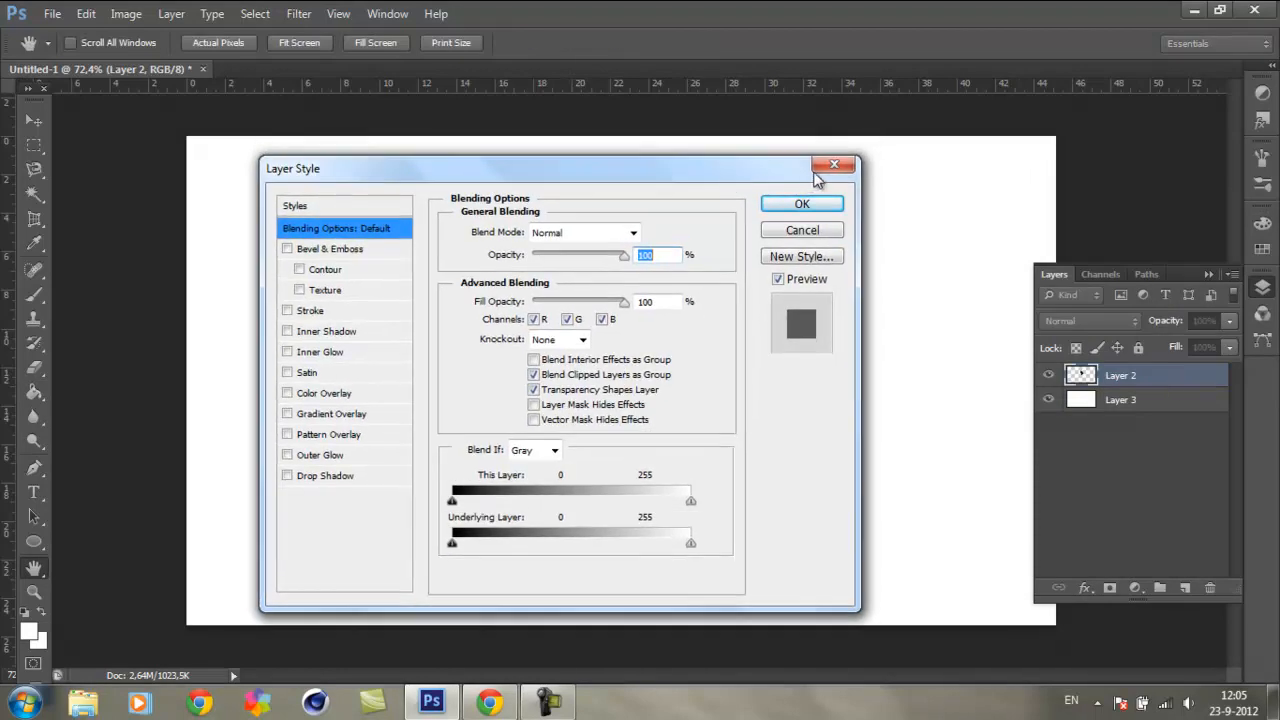
{"action": "left_click", "coordinate": [838, 153]}
Step: Open the blending options of Layer 2, enable Drop Shadow and show its settings, keeping the black shape in view
{"action": "right_click", "coordinate": [1163, 378]}
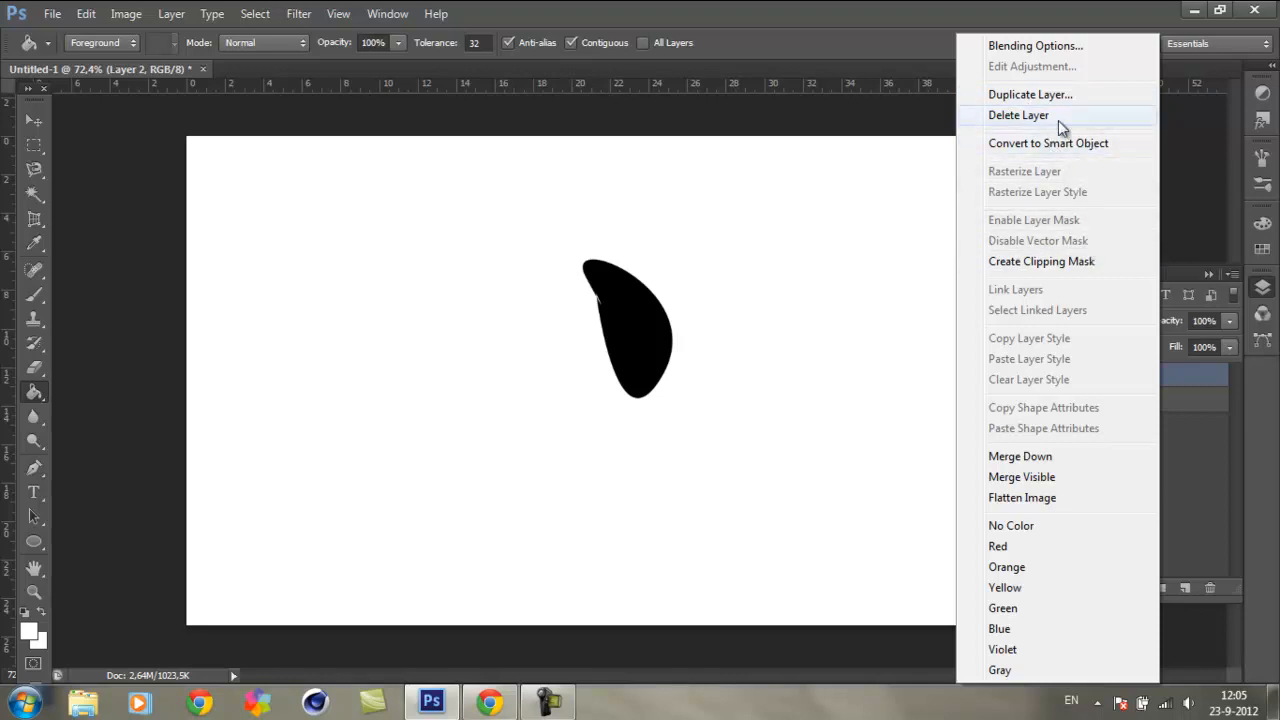
{"action": "left_click", "coordinate": [1101, 45]}
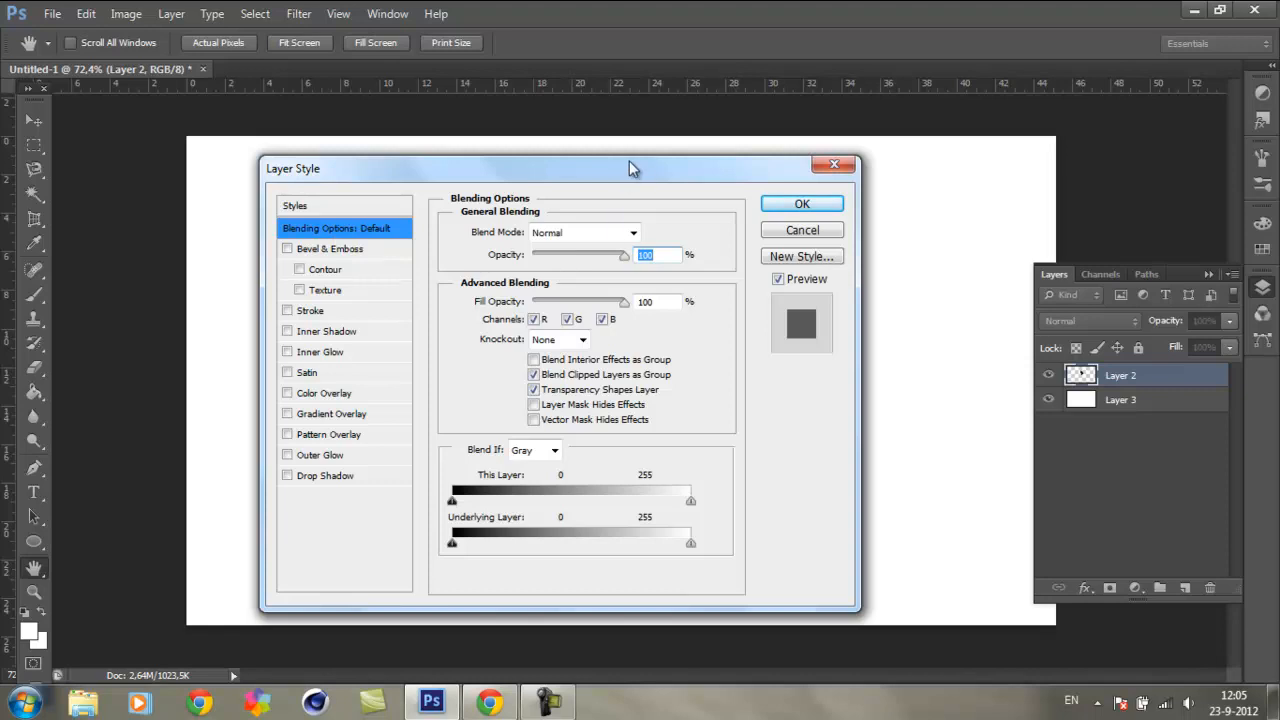
{"action": "left_click_drag", "start_coordinate": [642, 166], "coordinate": [1126, 64]}
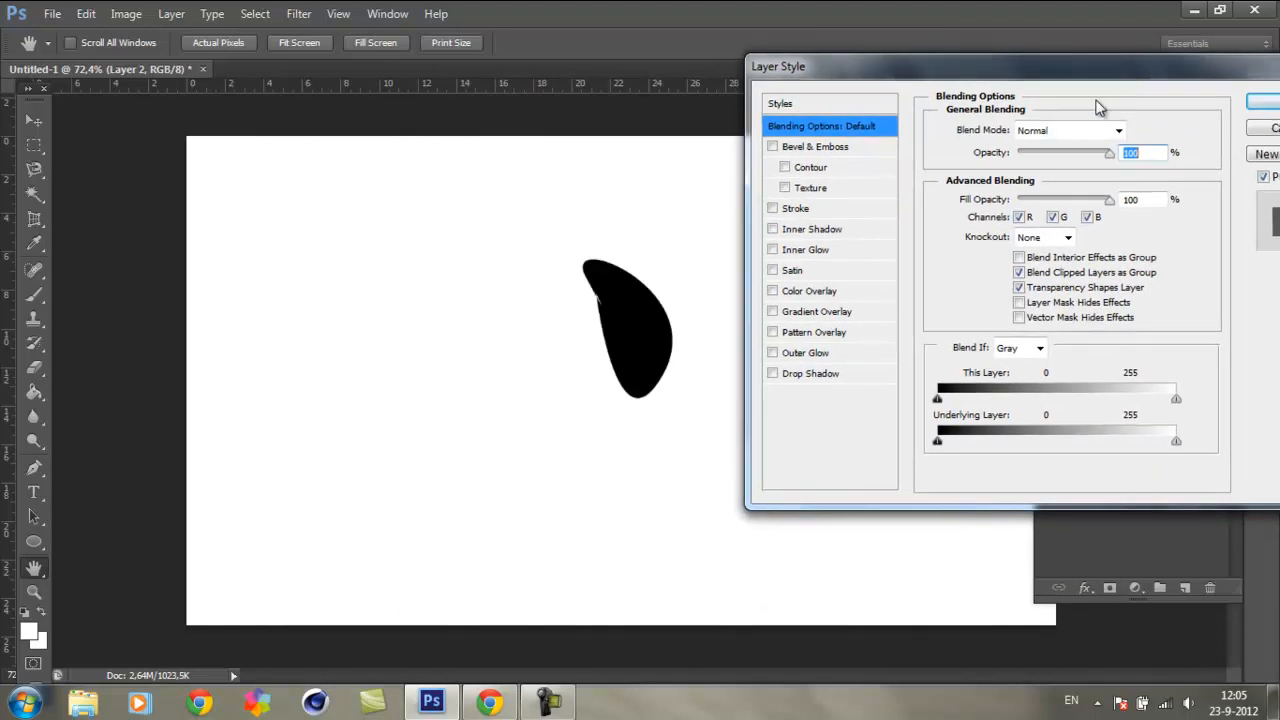
{"action": "left_click", "coordinate": [775, 374]}
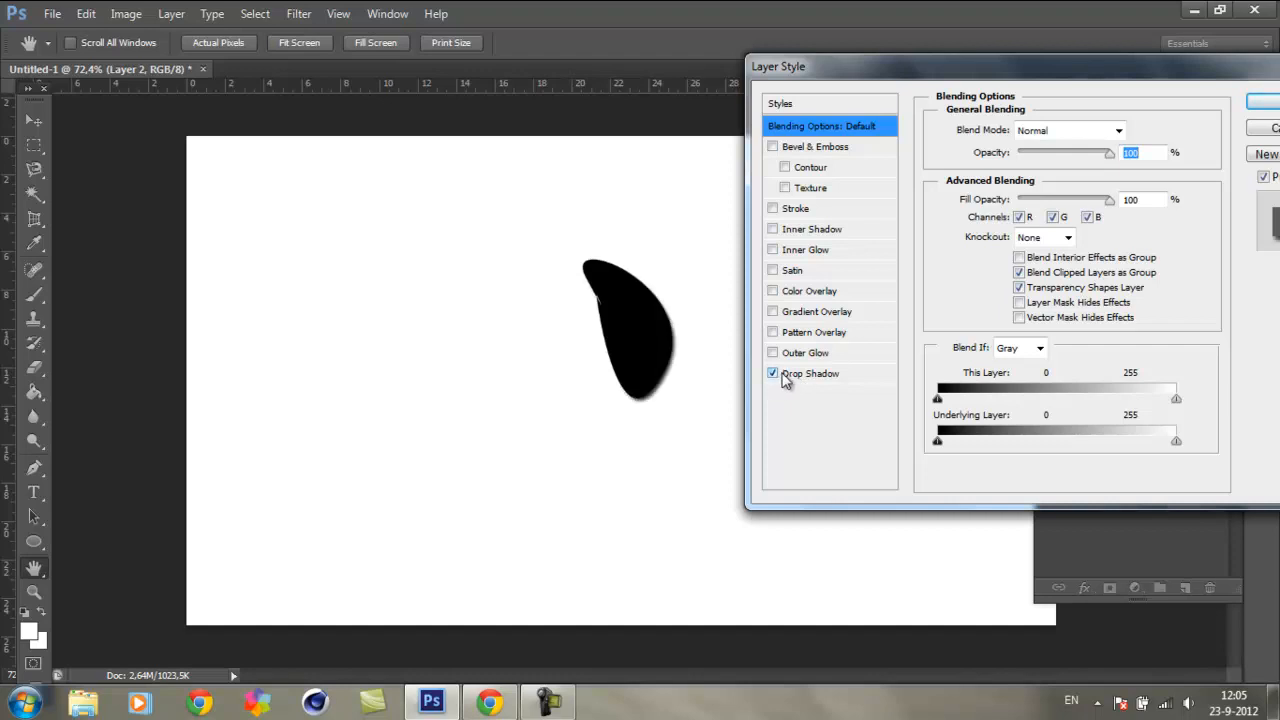
{"action": "left_click_drag", "start_coordinate": [1020, 66], "coordinate": [1038, 56]}
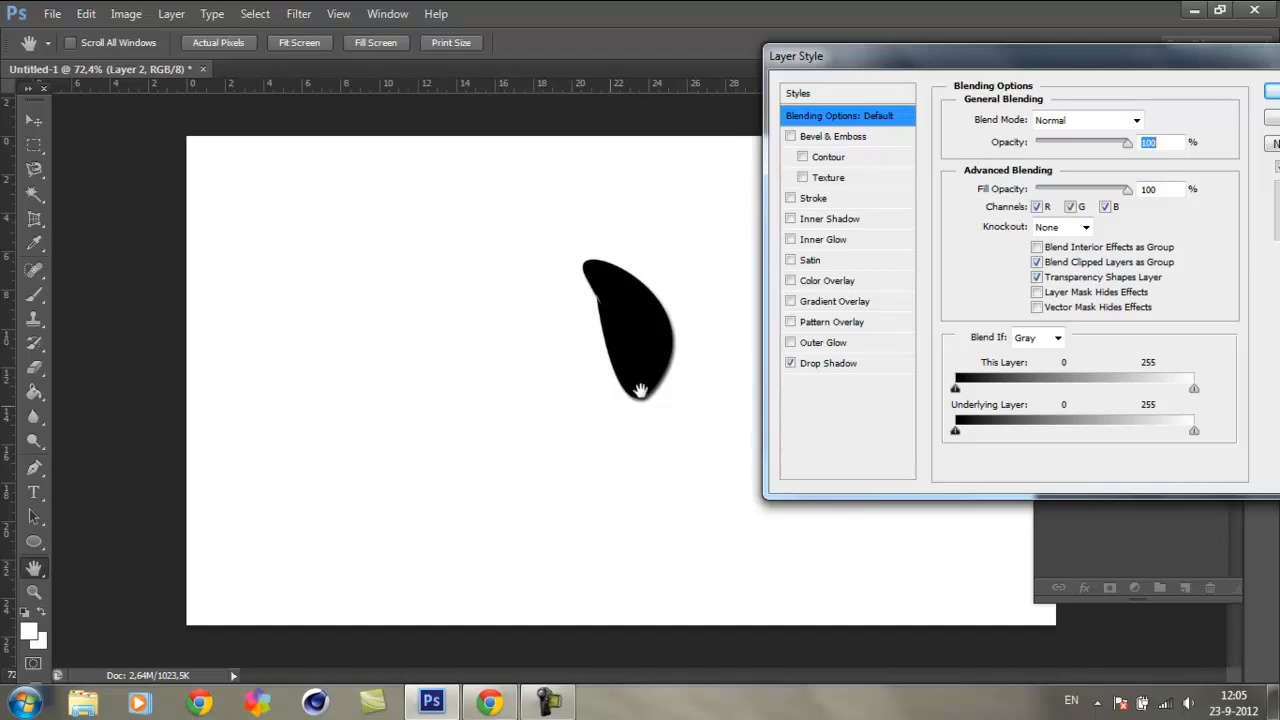
{"action": "left_click", "coordinate": [830, 366]}
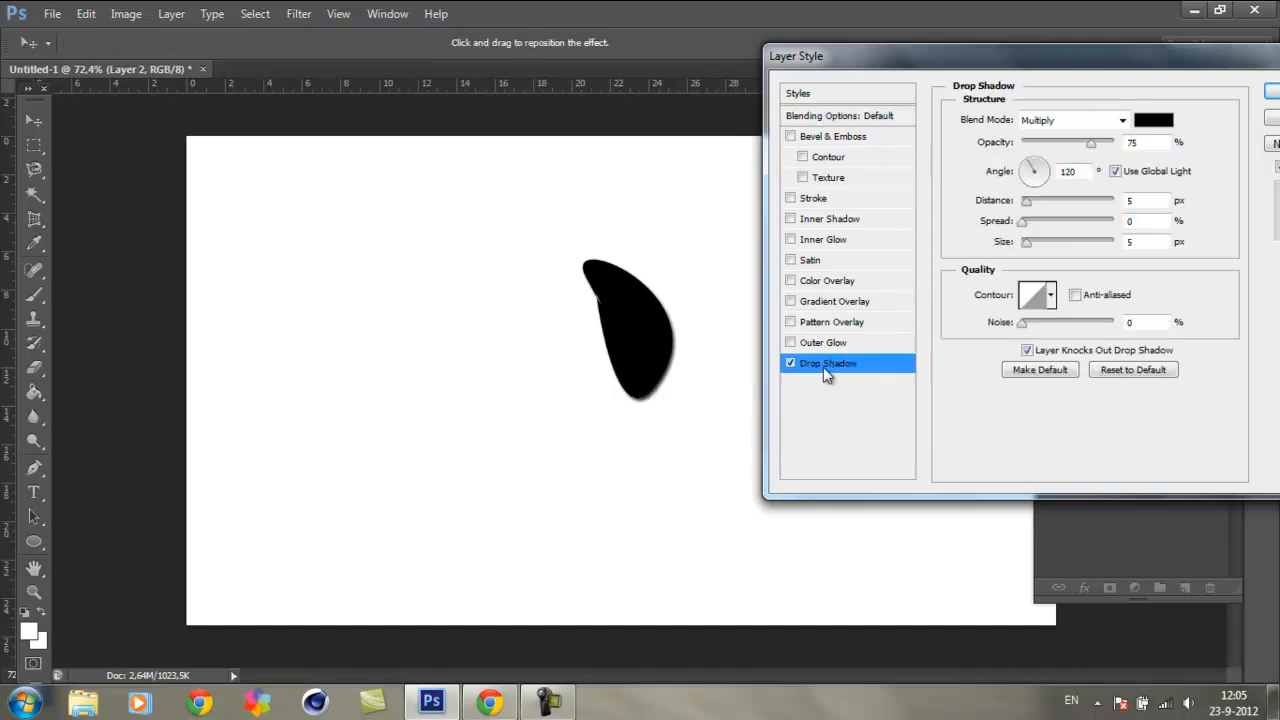
Step: Set the drop shadow to an angle of -165°, distance 4 px, spread 20% and size 10 px, and apply it
{"action": "left_click_drag", "start_coordinate": [666, 371], "coordinate": [385, 239]}
{"action": "left_click_drag", "start_coordinate": [449, 286], "coordinate": [625, 341]}
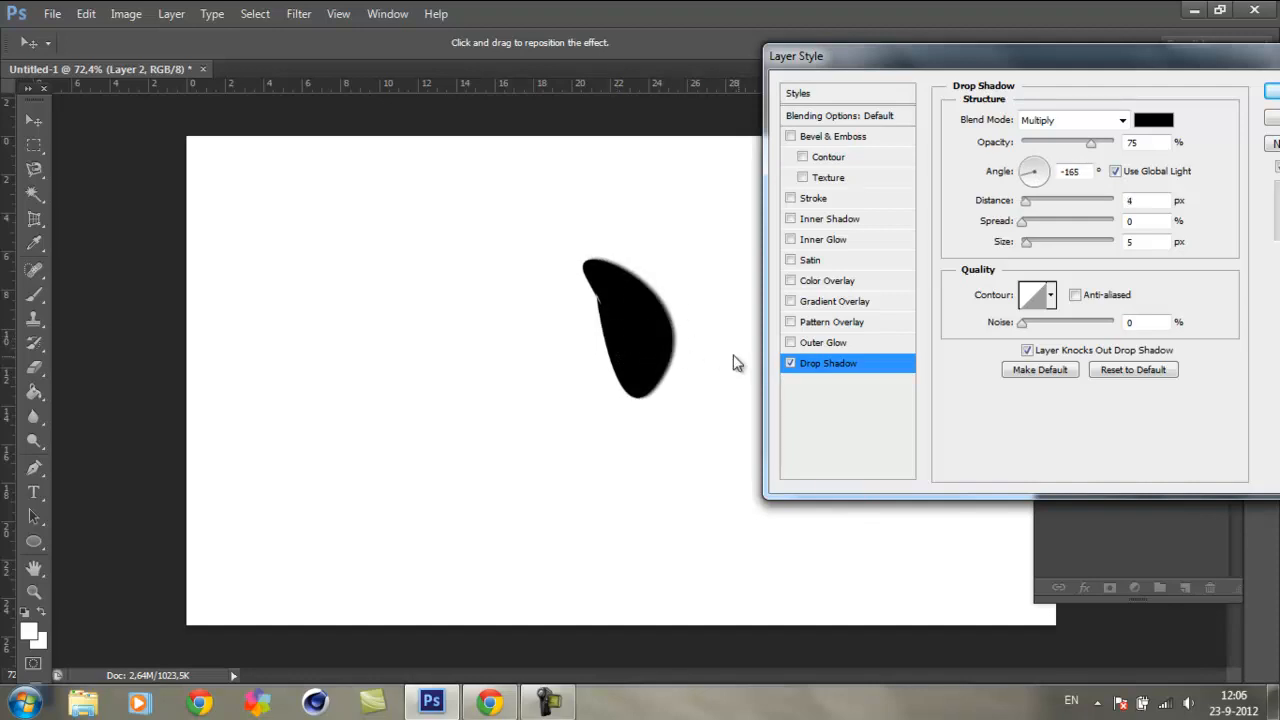
{"action": "mouse_move", "coordinate": [1027, 244]}
{"action": "left_mouse_down"}
{"action": "mouse_move", "coordinate": [1065, 247]}
{"action": "mouse_move", "coordinate": [1033, 250]}
{"action": "mouse_move", "coordinate": [1026, 221]}
{"action": "mouse_move", "coordinate": [1100, 231]}
{"action": "mouse_move", "coordinate": [1040, 228]}
{"action": "left_mouse_up"}
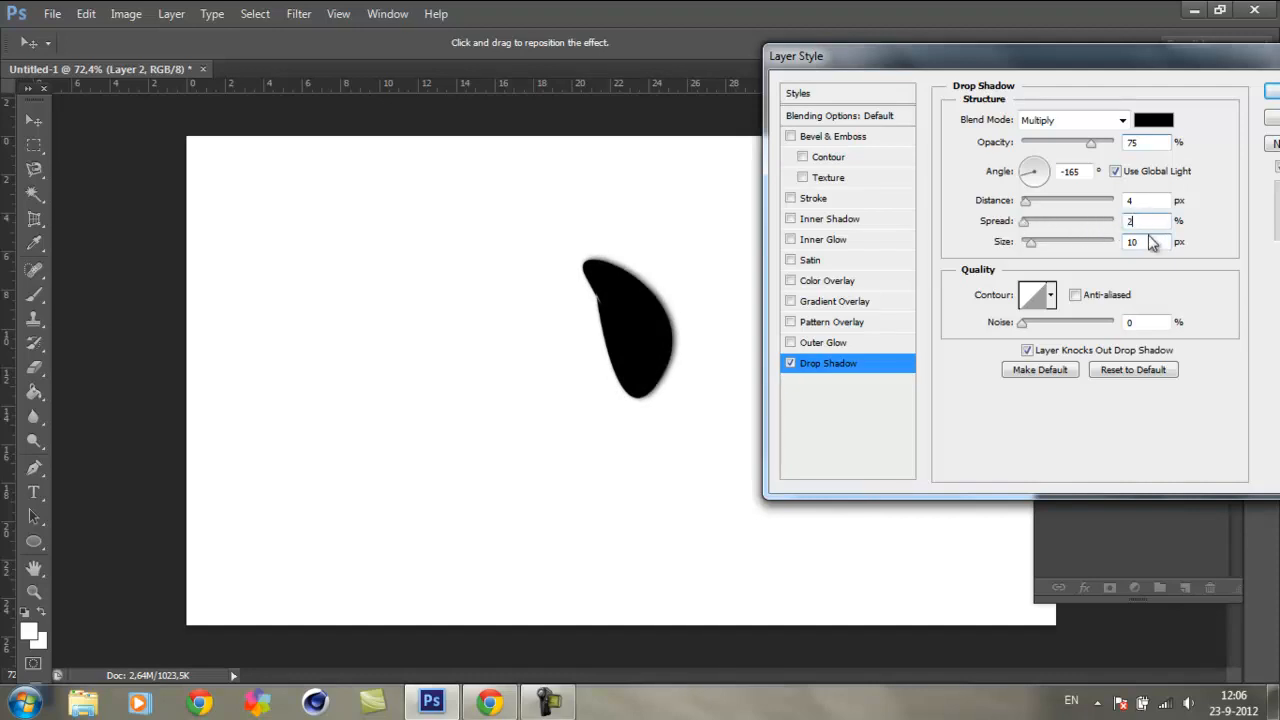
{"action": "key", "text": "Return"}
Step: Reopen Layer 2's drop shadow settings, try several light angles and offsets, and set the angle to 153° and distance to 8 px
{"action": "right_click", "coordinate": [1196, 377]}
{"action": "left_click", "coordinate": [1105, 48]}
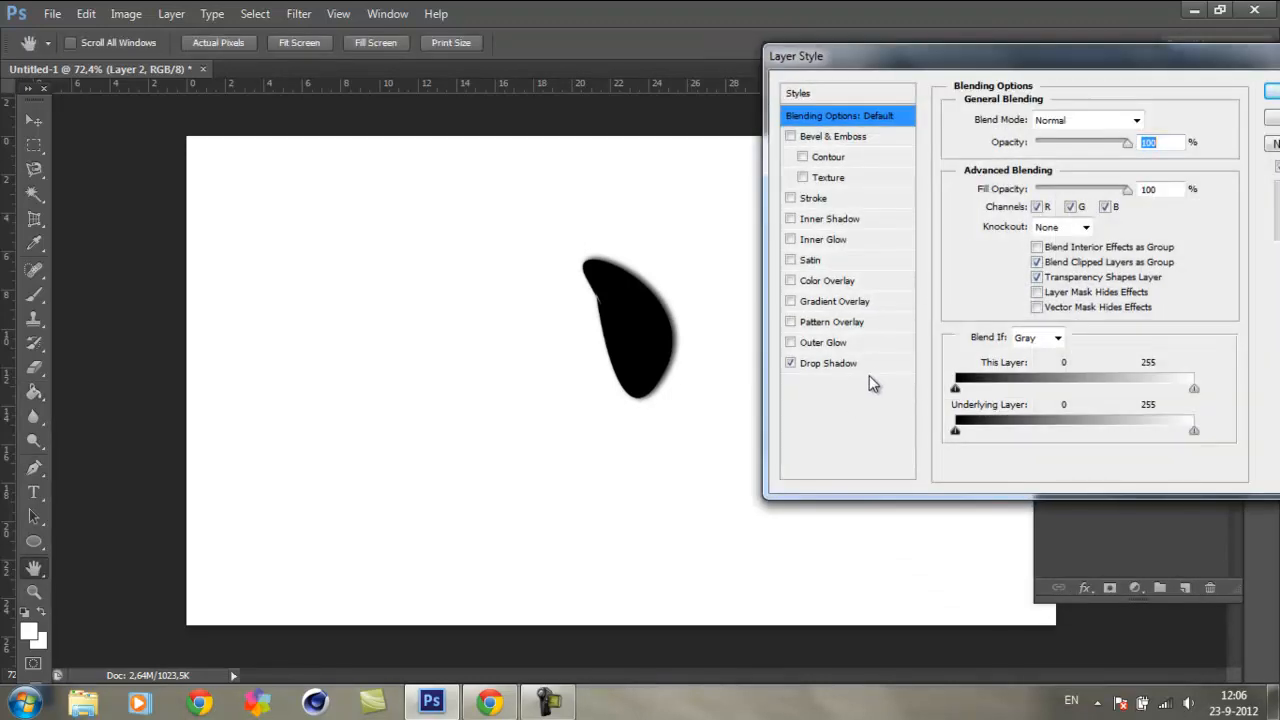
{"action": "left_click", "coordinate": [849, 366]}
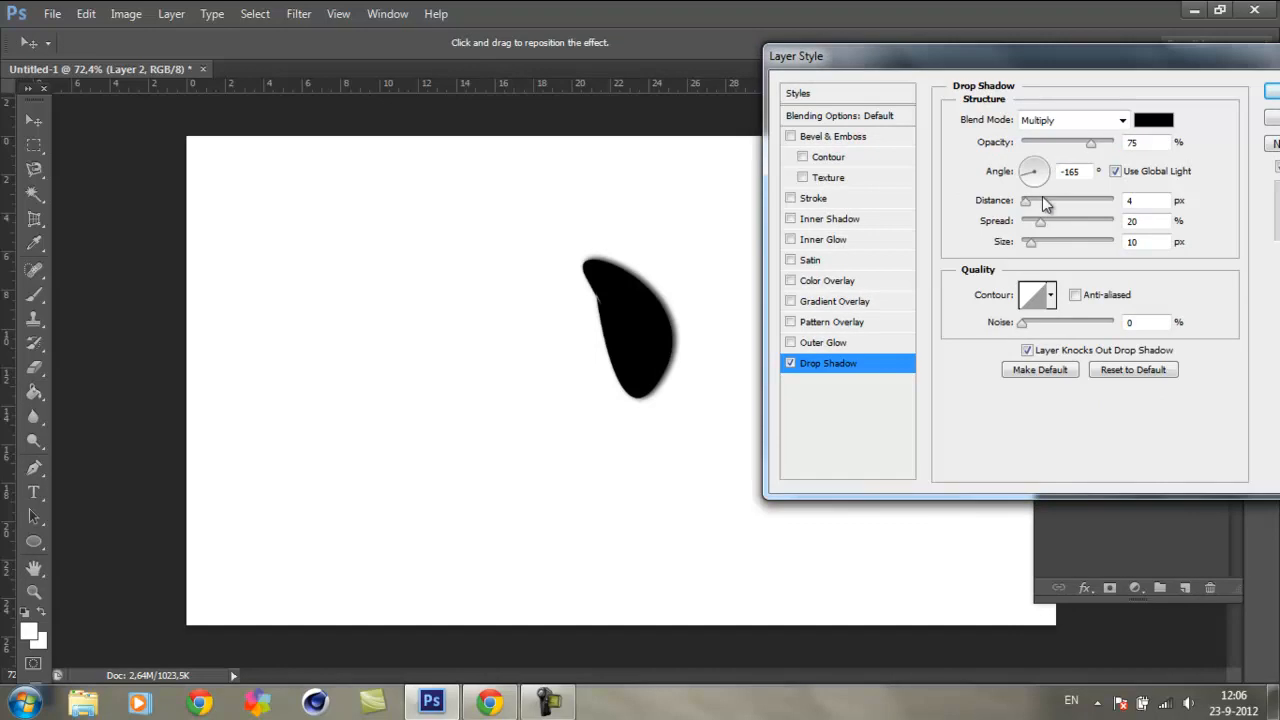
{"action": "left_click", "coordinate": [1026, 153]}
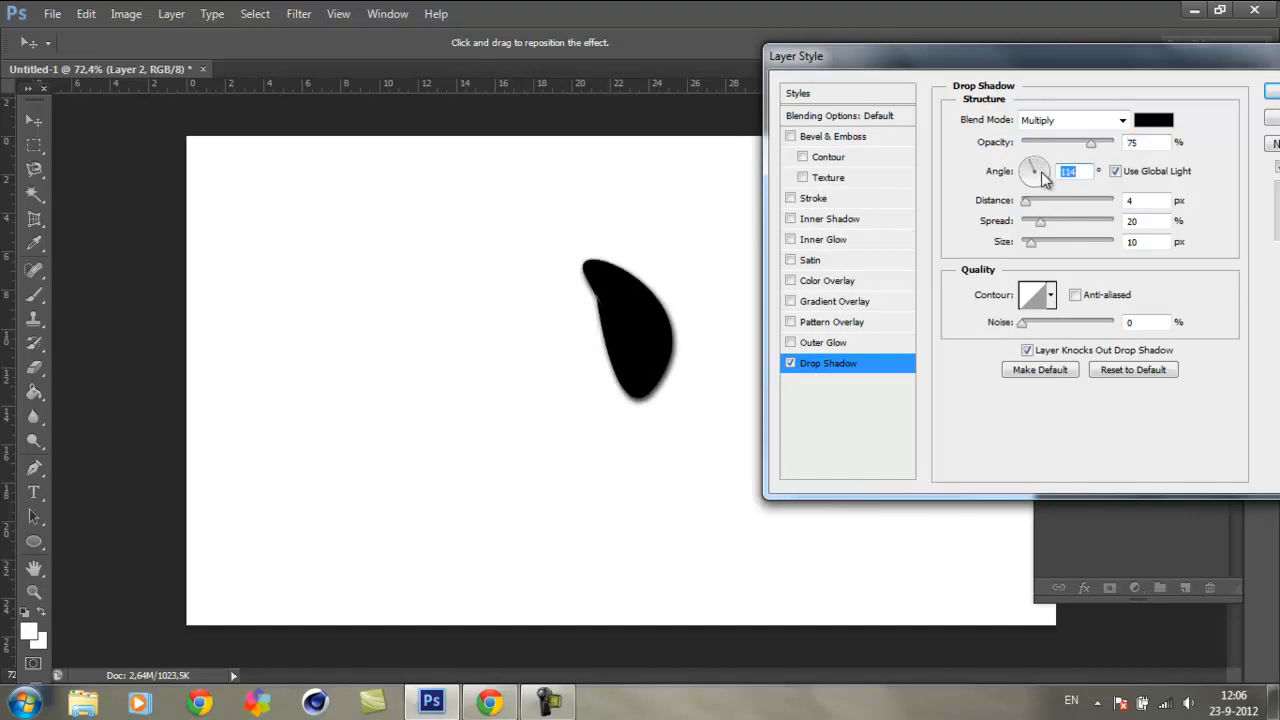
{"action": "left_click", "coordinate": [1041, 161]}
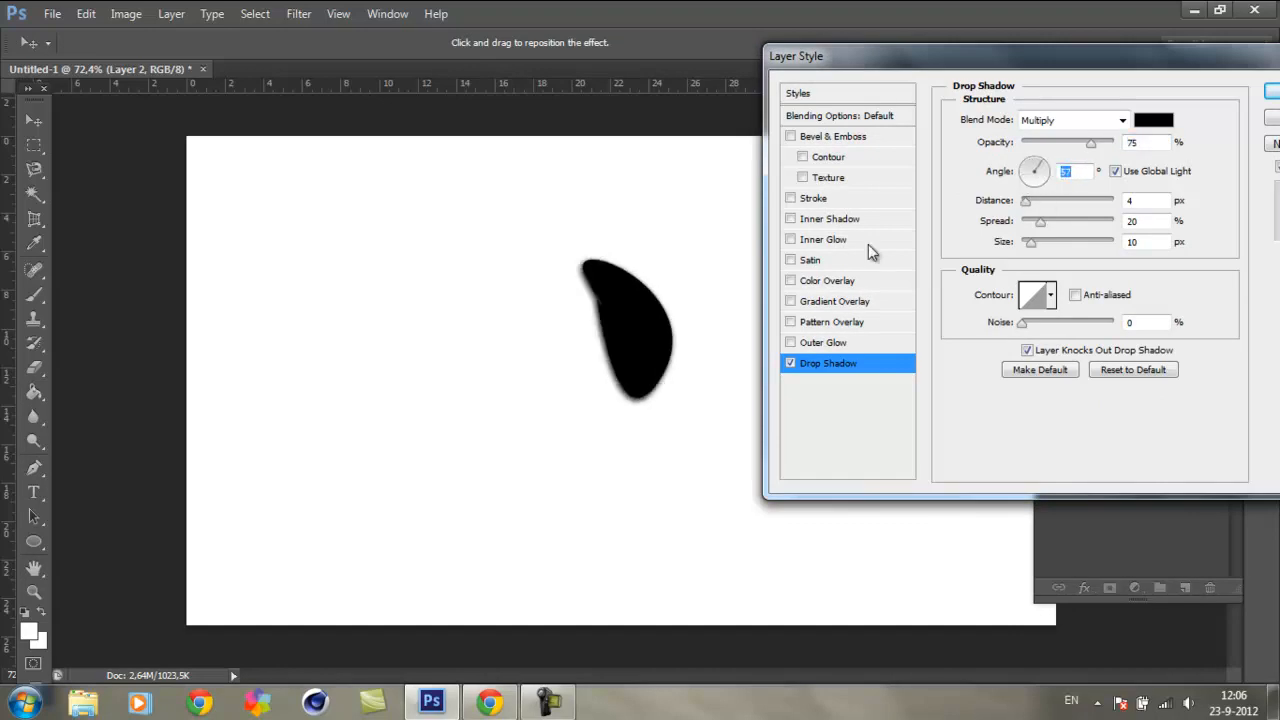
{"action": "left_click_drag", "start_coordinate": [634, 394], "coordinate": [677, 391]}
{"action": "left_click", "coordinate": [1045, 158]}
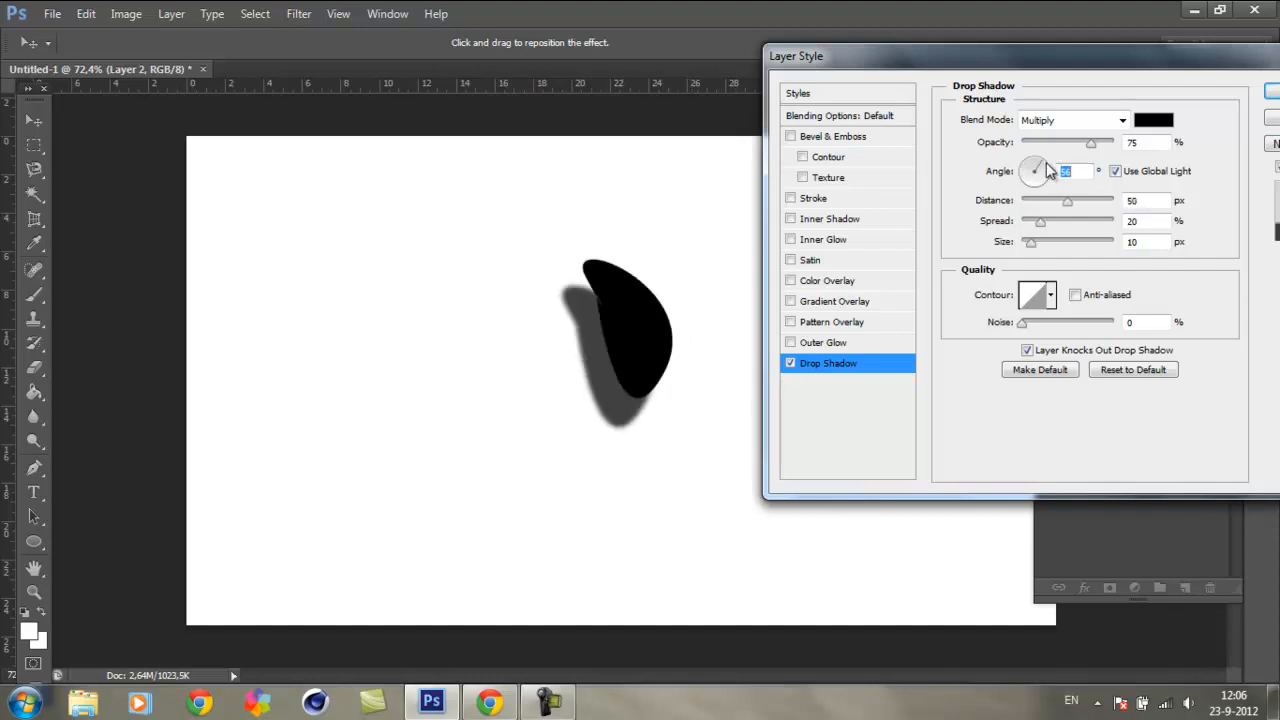
{"action": "left_click", "coordinate": [1030, 165]}
{"action": "left_click_drag", "start_coordinate": [641, 388], "coordinate": [625, 363]}
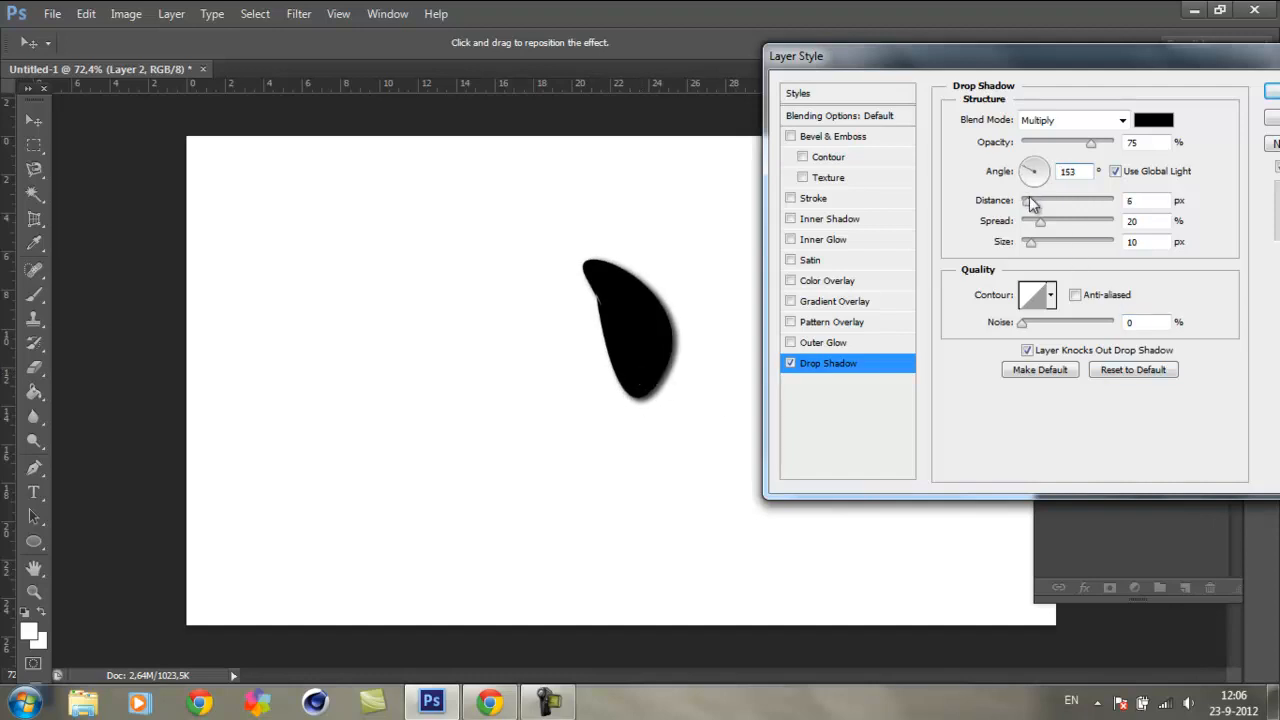
{"action": "mouse_move", "coordinate": [1028, 207]}
{"action": "left_mouse_down"}
{"action": "mouse_move", "coordinate": [1100, 226]}
{"action": "mouse_move", "coordinate": [1033, 224]}
{"action": "left_mouse_up"}
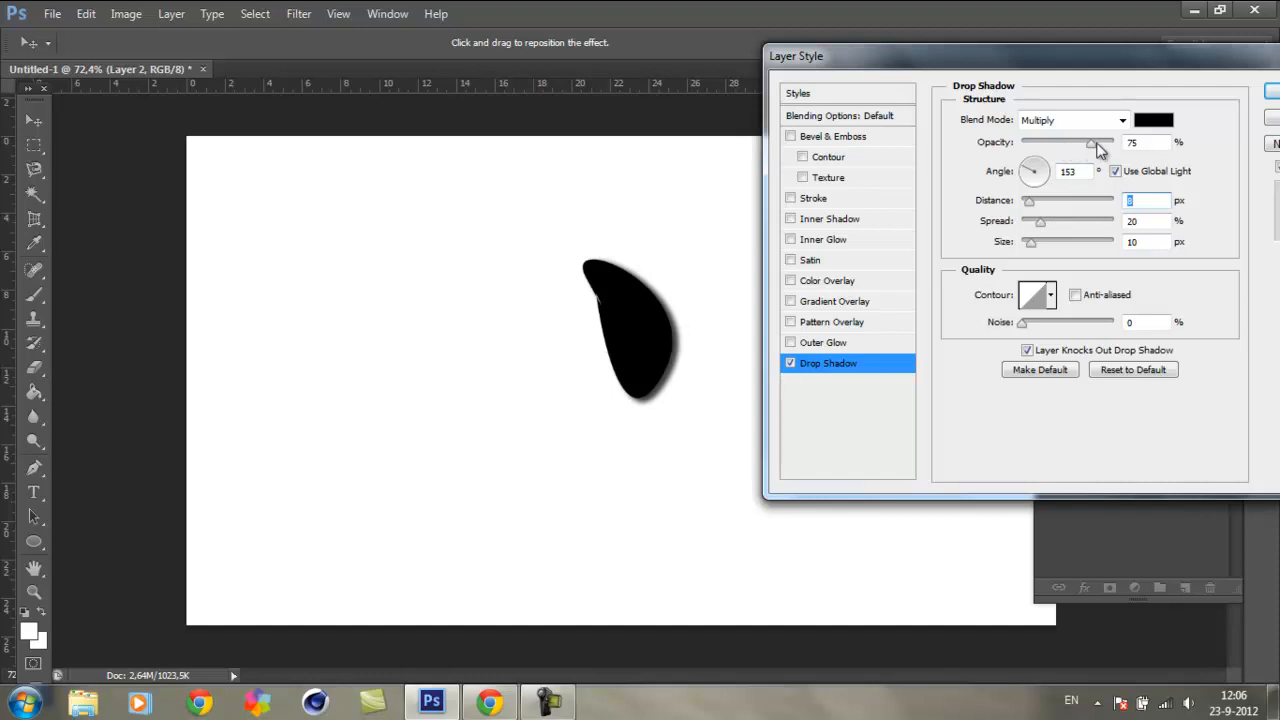
Step: Try shadow opacities of 100% and 17%, return the opacity to about 75% and apply the drop shadow
{"action": "left_click_drag", "start_coordinate": [1089, 145], "coordinate": [1113, 150]}
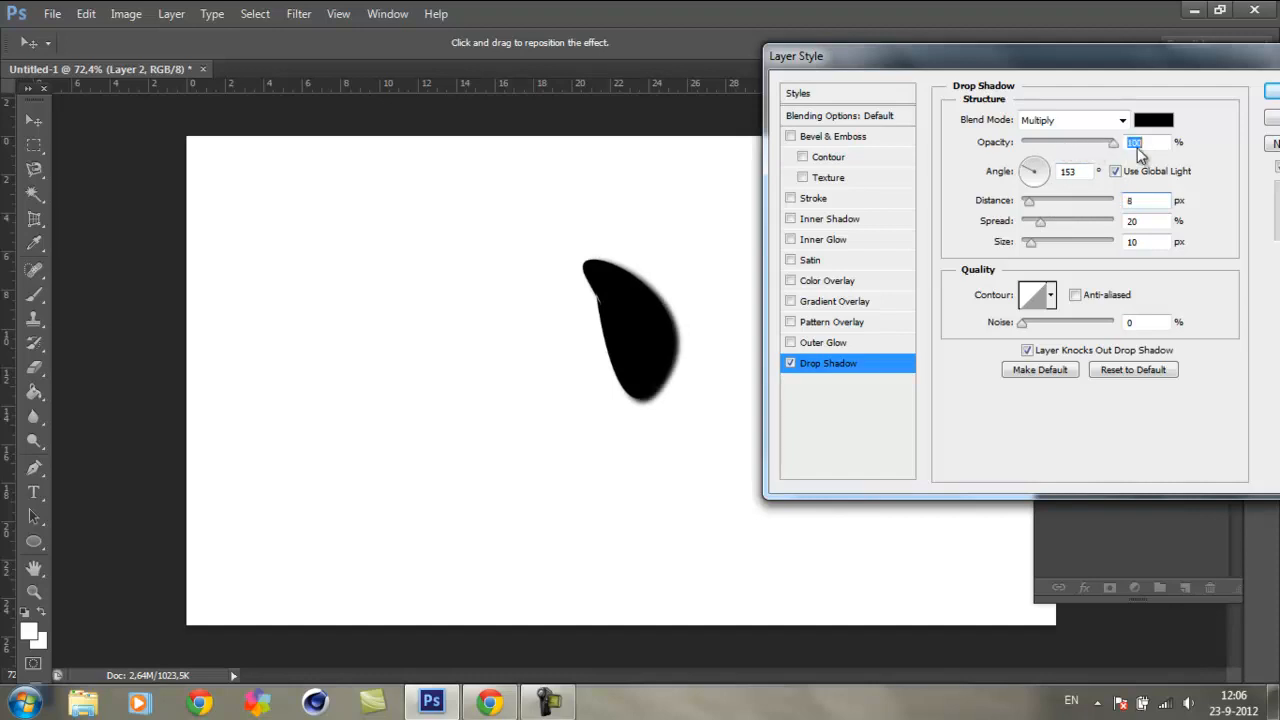
{"action": "left_click_drag", "start_coordinate": [1113, 143], "coordinate": [1040, 165]}
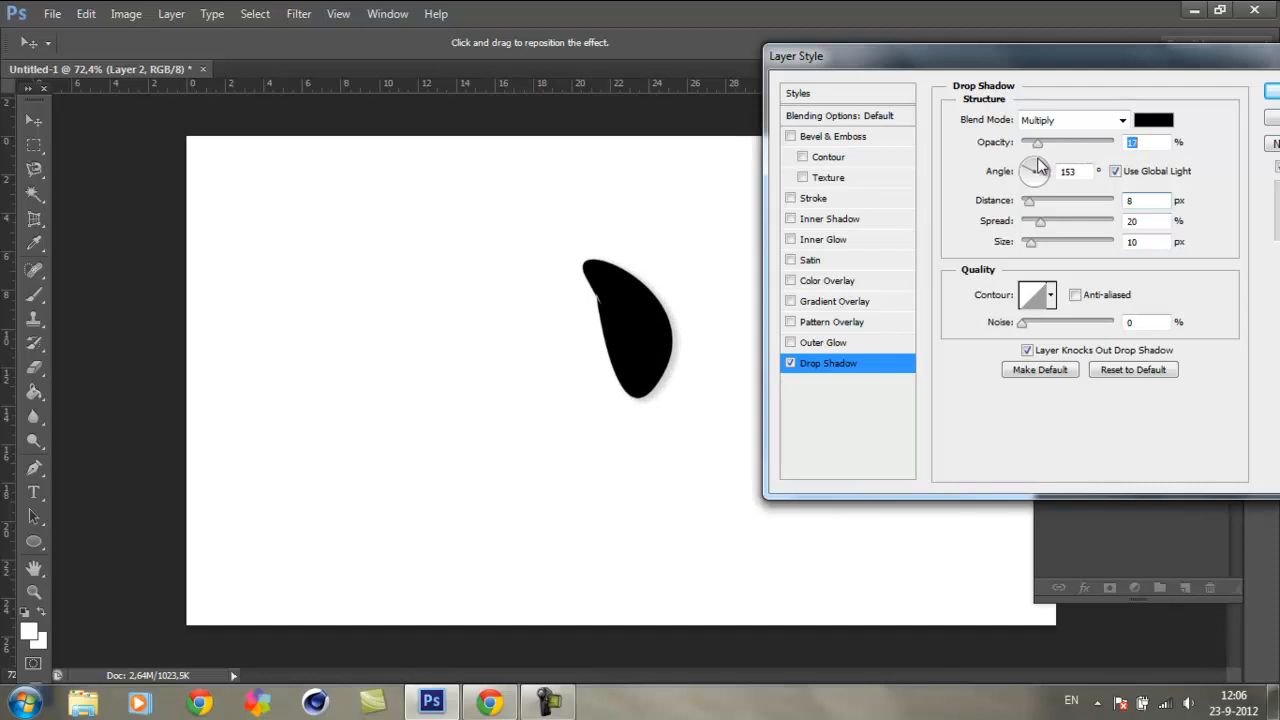
{"action": "left_click_drag", "start_coordinate": [1040, 167], "coordinate": [1095, 150]}
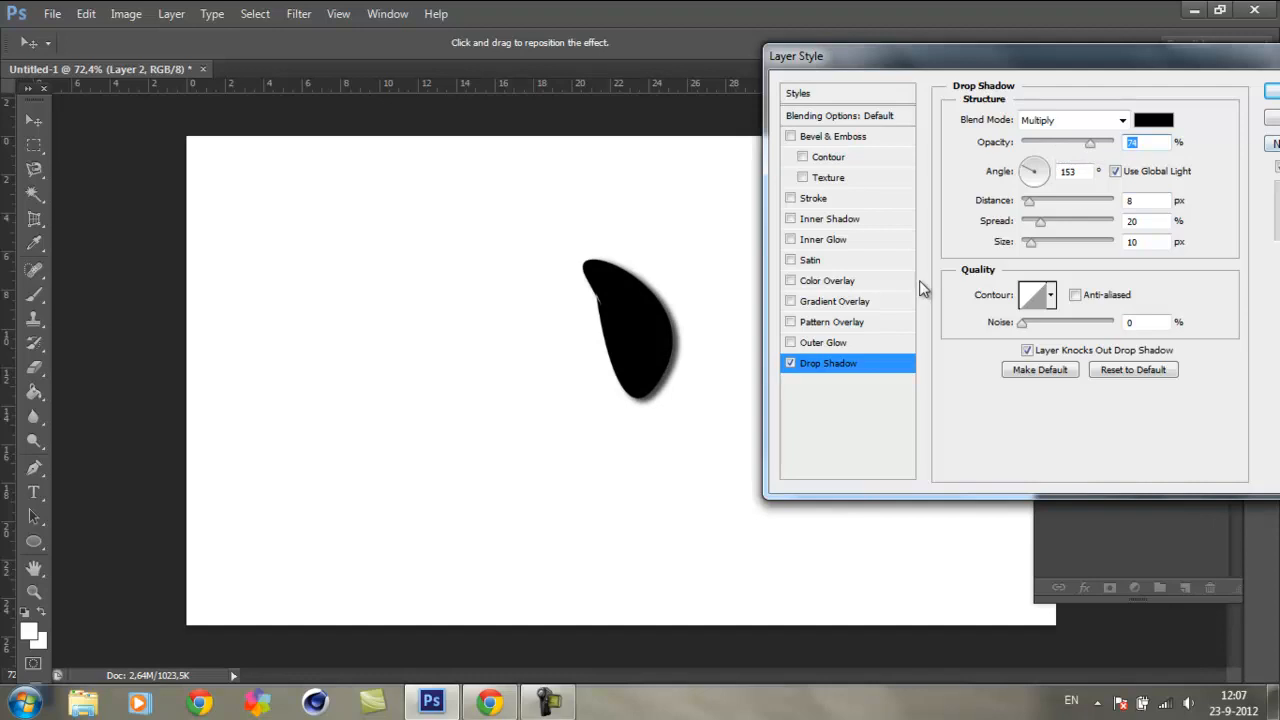
{"action": "left_click", "coordinate": [1168, 205]}
{"action": "key", "text": "Return"}
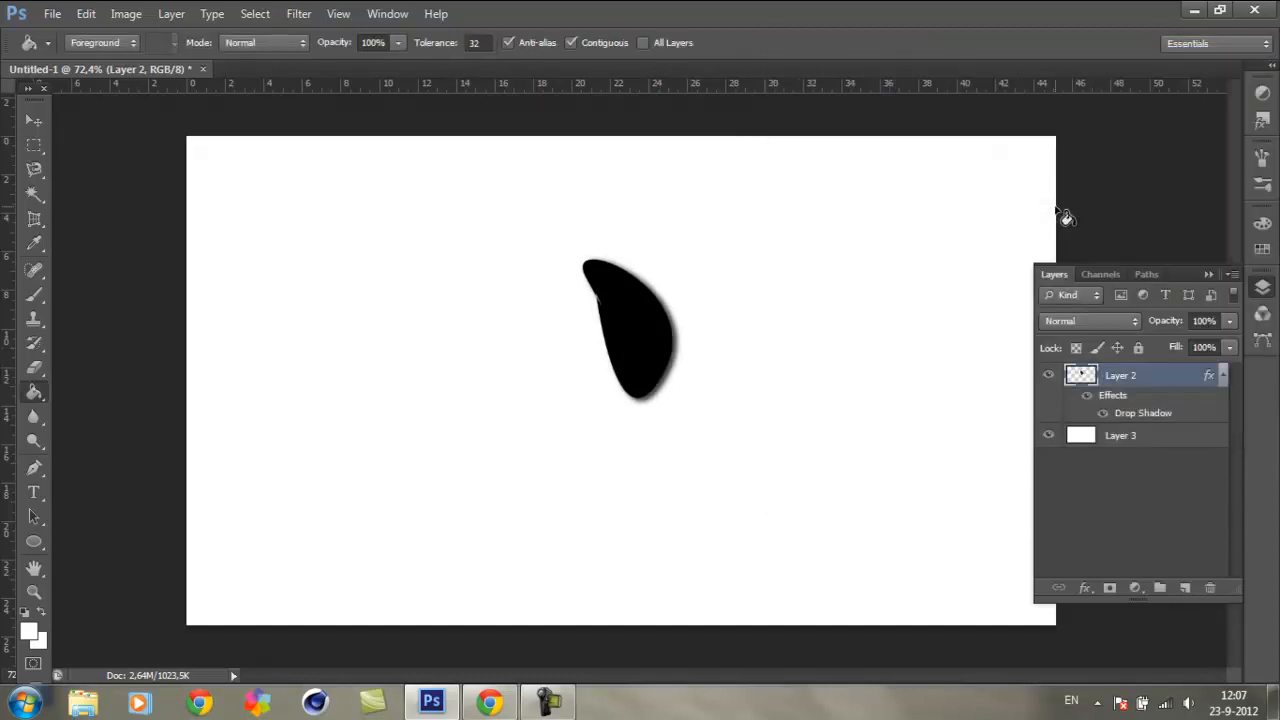
Step: Open Layer 2's layer style settings, enable Outer Glow, keep the shape in view and disable Drop Shadow
{"action": "double_click", "coordinate": [1175, 375]}
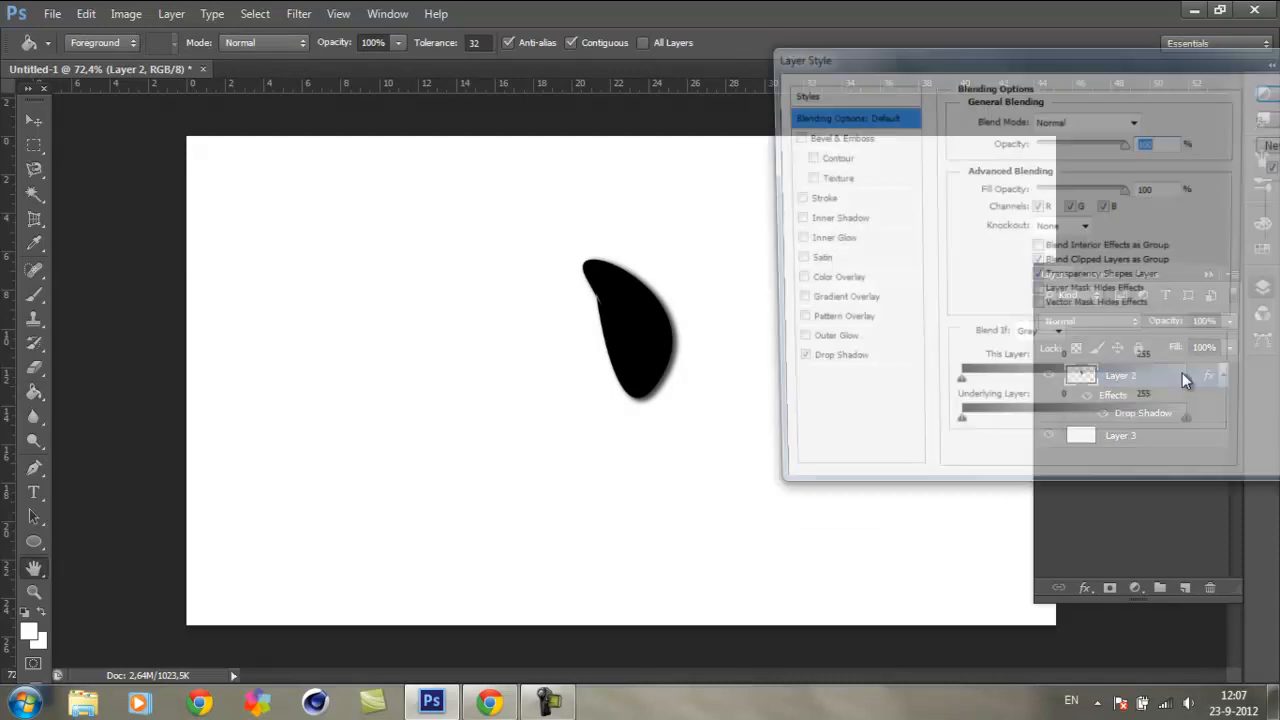
{"action": "left_click", "coordinate": [830, 343]}
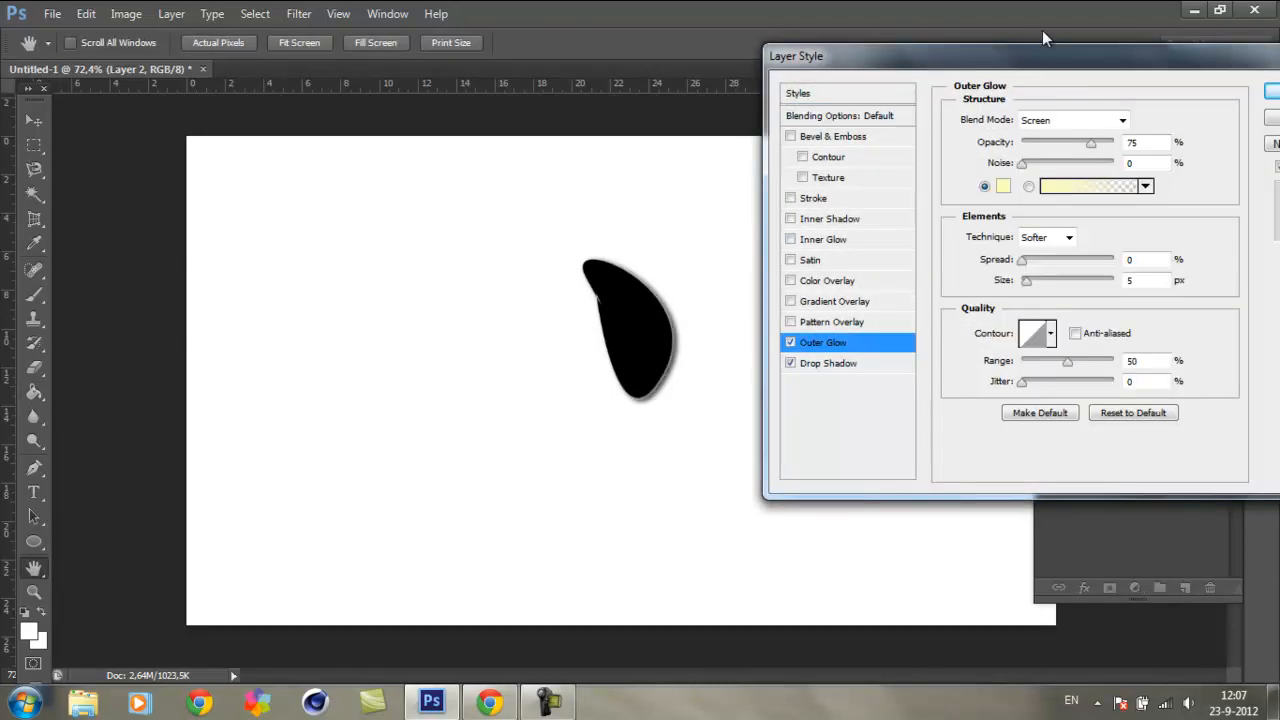
{"action": "left_click_drag", "start_coordinate": [1038, 67], "coordinate": [967, 55]}
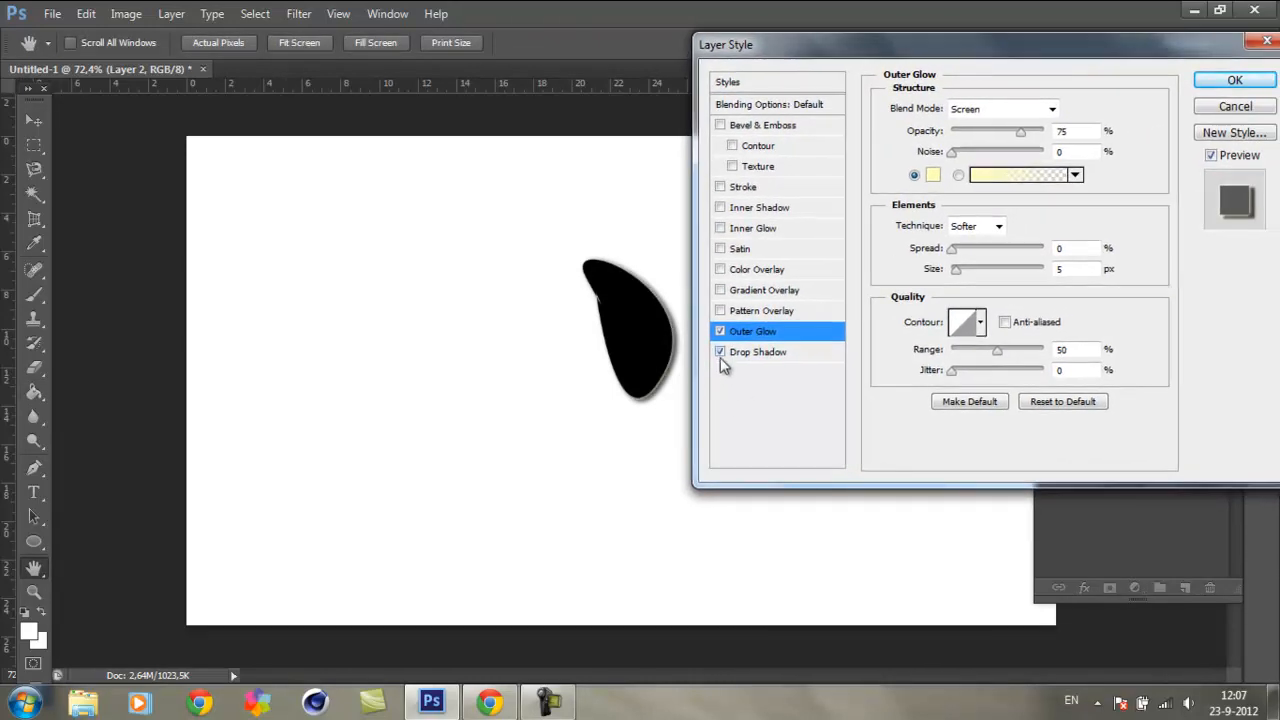
{"action": "left_click", "coordinate": [720, 353]}
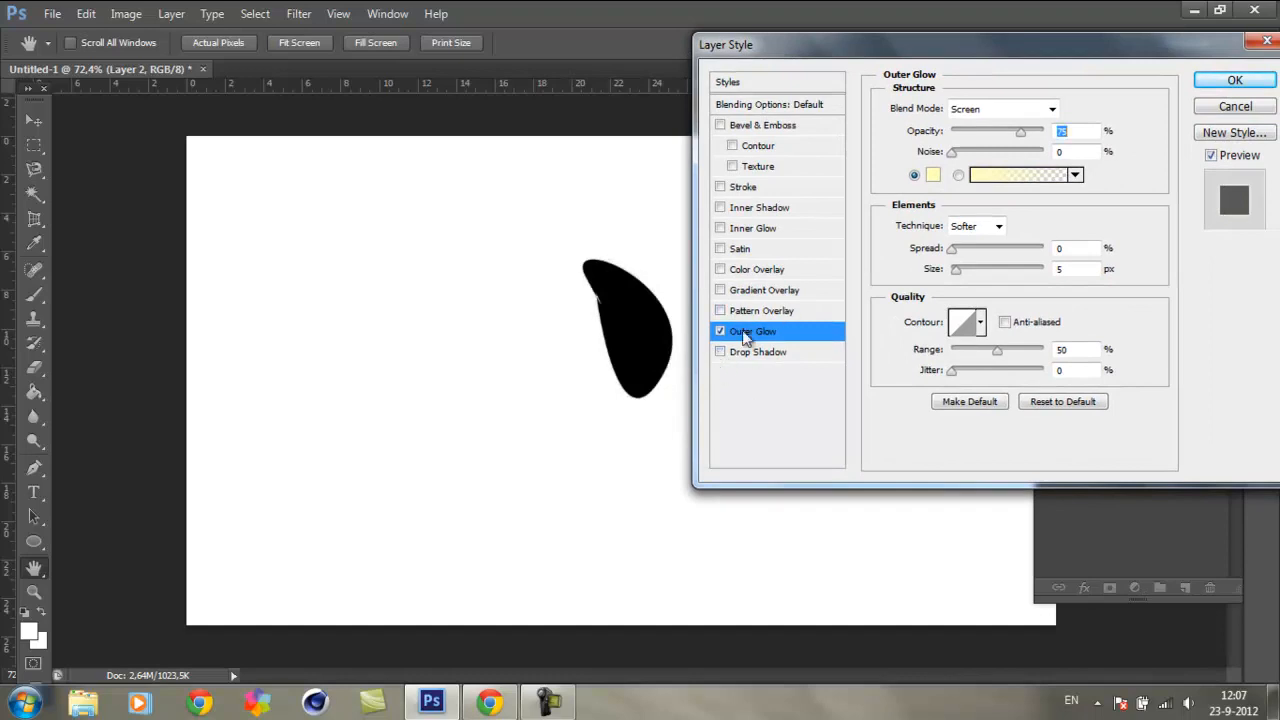
Step: Set the outer glow's colour to pure red, its spread to 4% and its size to 43 px
{"action": "left_click", "coordinate": [934, 175]}
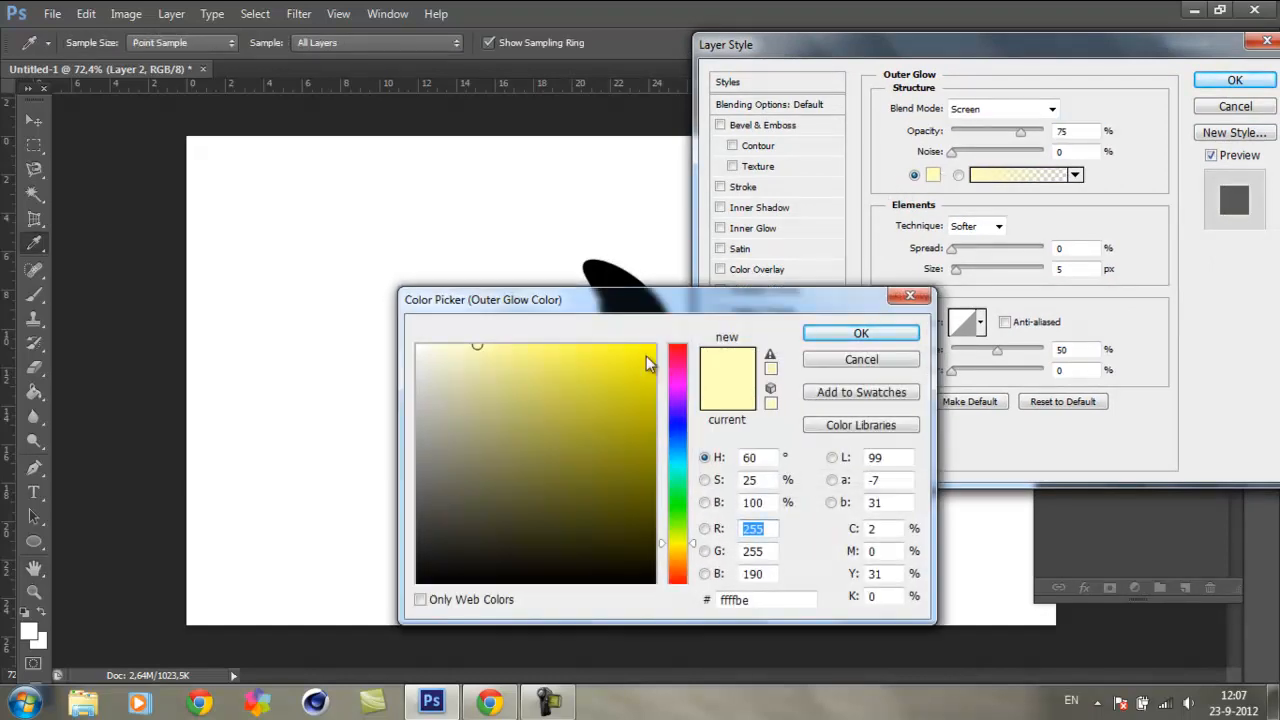
{"action": "left_click_drag", "start_coordinate": [716, 304], "coordinate": [744, 237]}
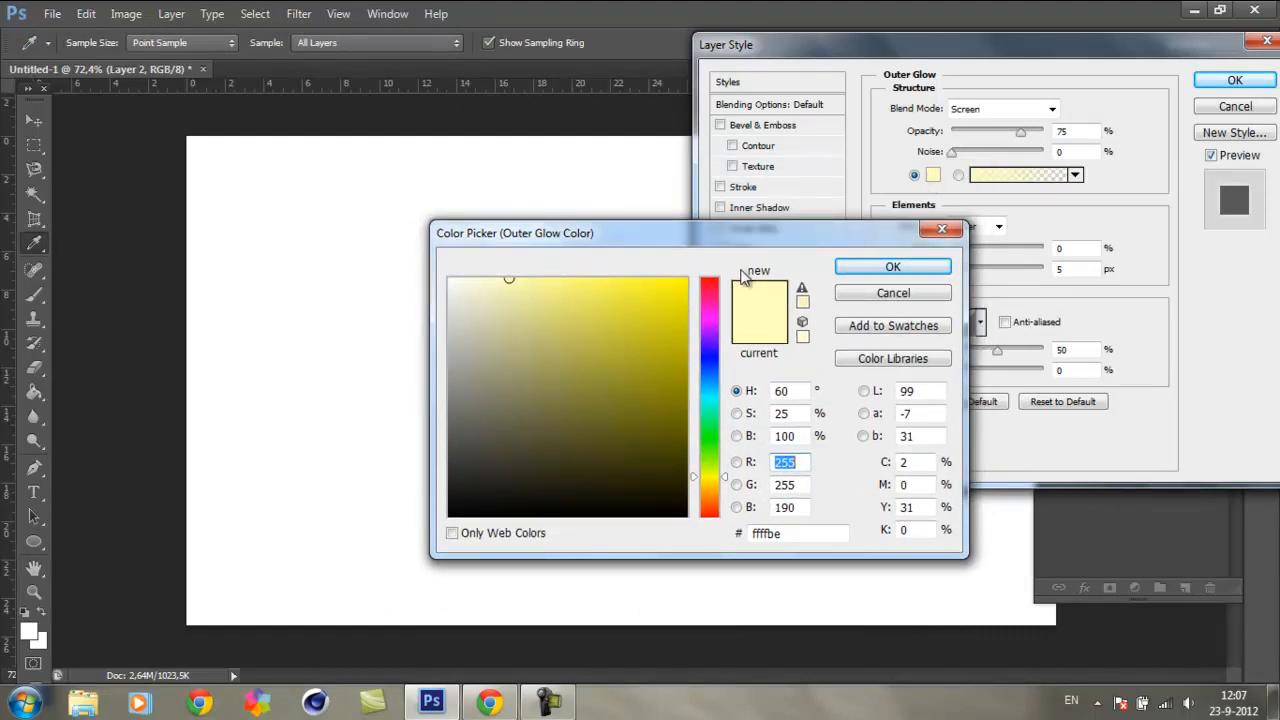
{"action": "mouse_move", "coordinate": [720, 288]}
{"action": "left_mouse_down"}
{"action": "mouse_move", "coordinate": [728, 381]}
{"action": "mouse_move", "coordinate": [712, 271]}
{"action": "left_mouse_up"}
{"action": "left_click", "coordinate": [928, 270]}
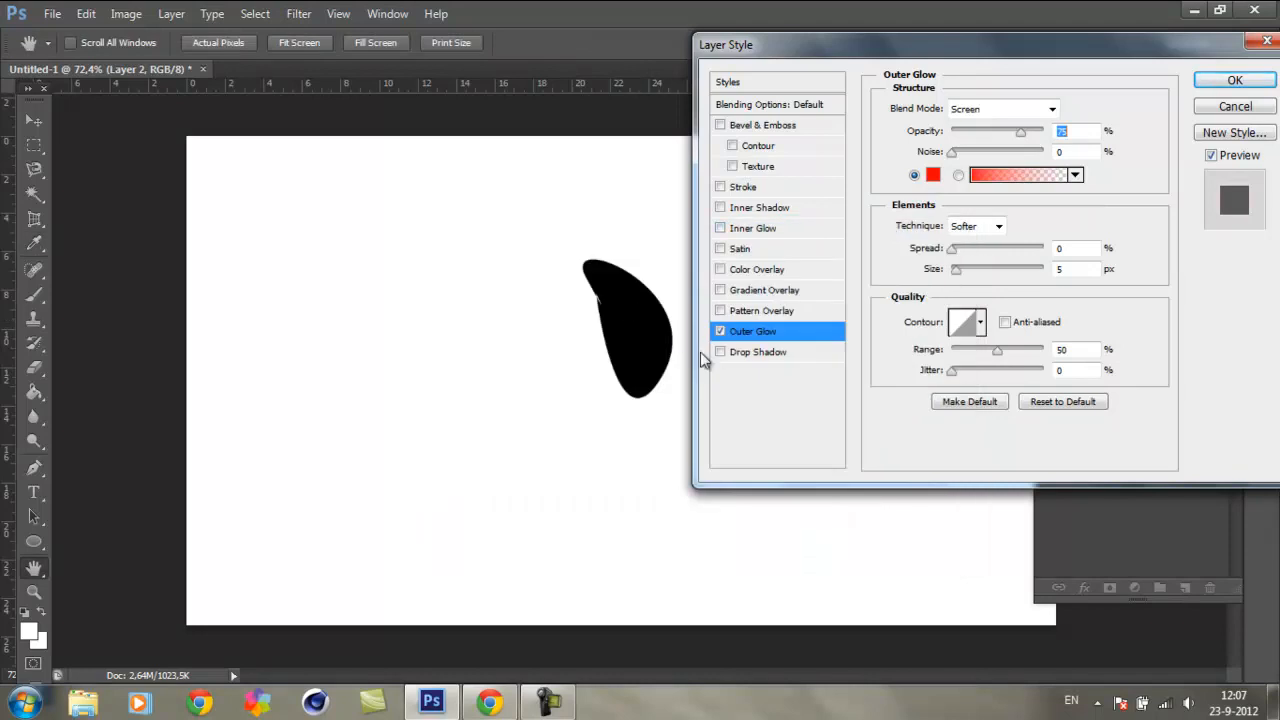
{"action": "left_click", "coordinate": [964, 275]}
{"action": "left_click", "coordinate": [955, 249]}
{"action": "left_click", "coordinate": [972, 275]}
Step: Change the outer glow's colour to yellow-green (c6ff00)
{"action": "left_click", "coordinate": [933, 175]}
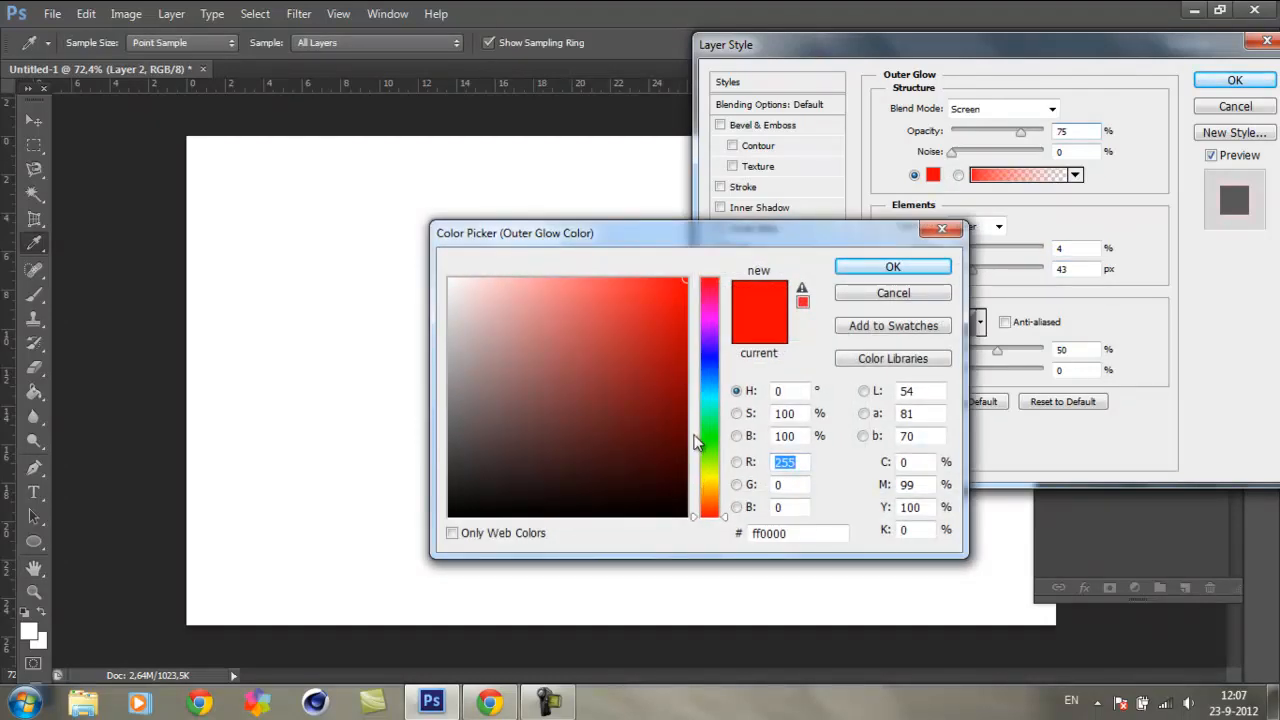
{"action": "left_click", "coordinate": [709, 469]}
{"action": "left_click", "coordinate": [893, 266]}
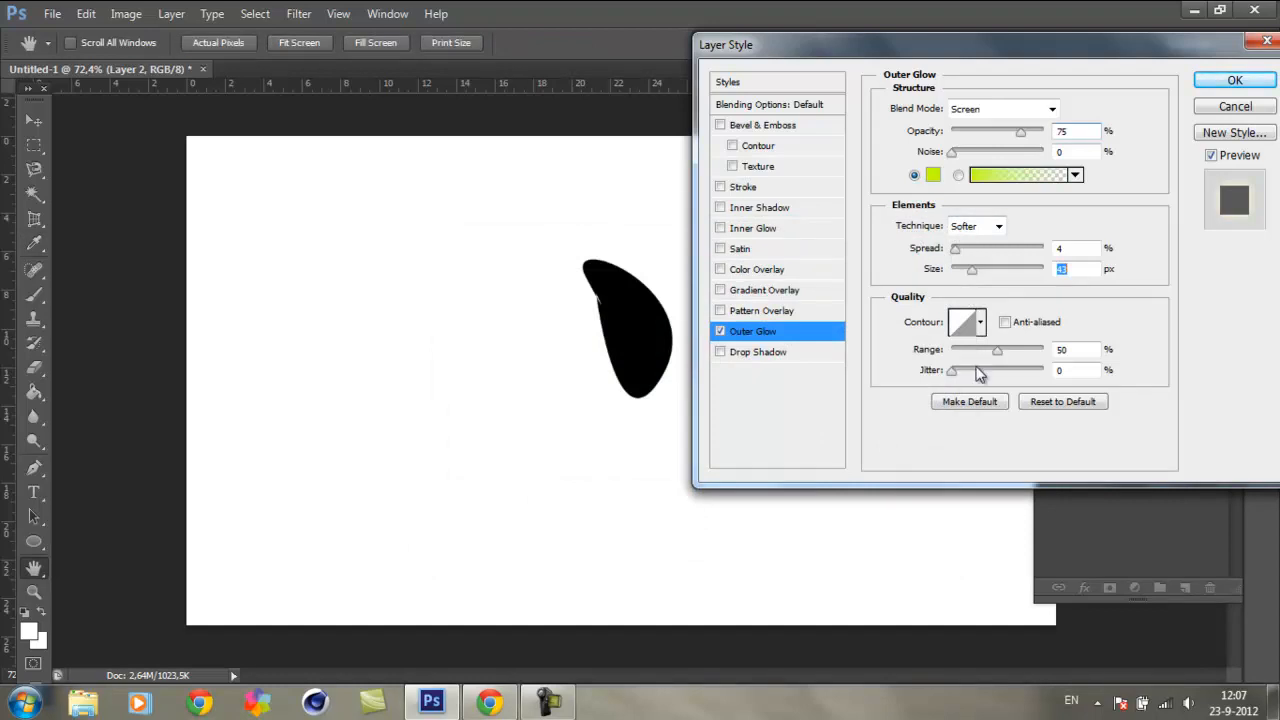
Step: Set the outer glow's jitter to 16%, its noise to 17% and its blend mode to Normal
{"action": "left_click_drag", "start_coordinate": [953, 375], "coordinate": [975, 382]}
{"action": "left_click_drag", "start_coordinate": [952, 152], "coordinate": [967, 153]}
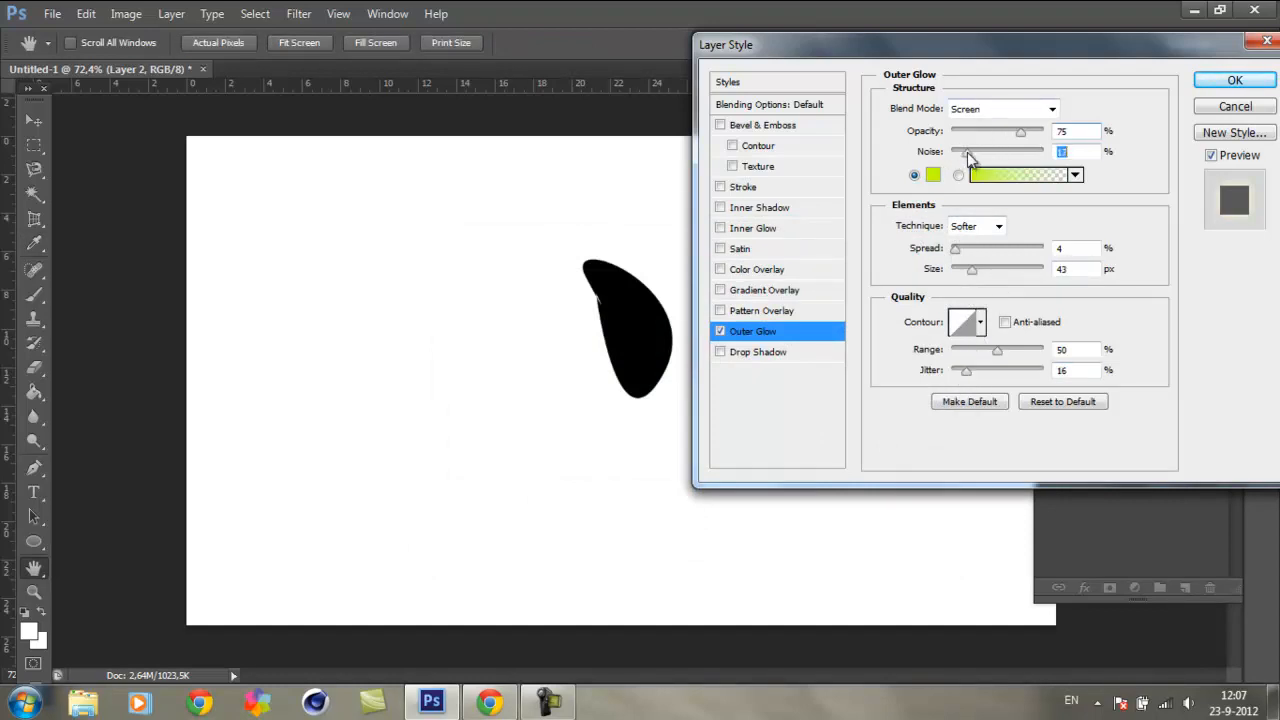
{"action": "left_click", "coordinate": [1045, 112]}
{"action": "left_click", "coordinate": [1033, 116]}
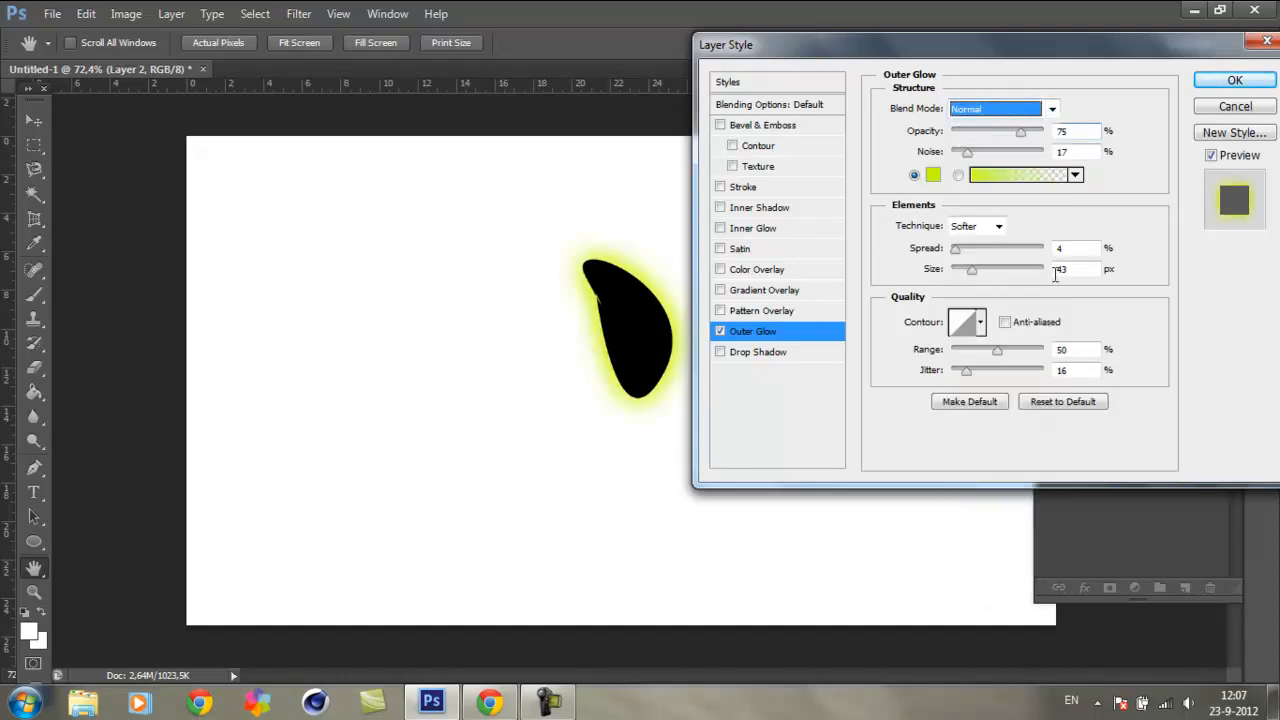
{"action": "left_click", "coordinate": [1045, 110]}
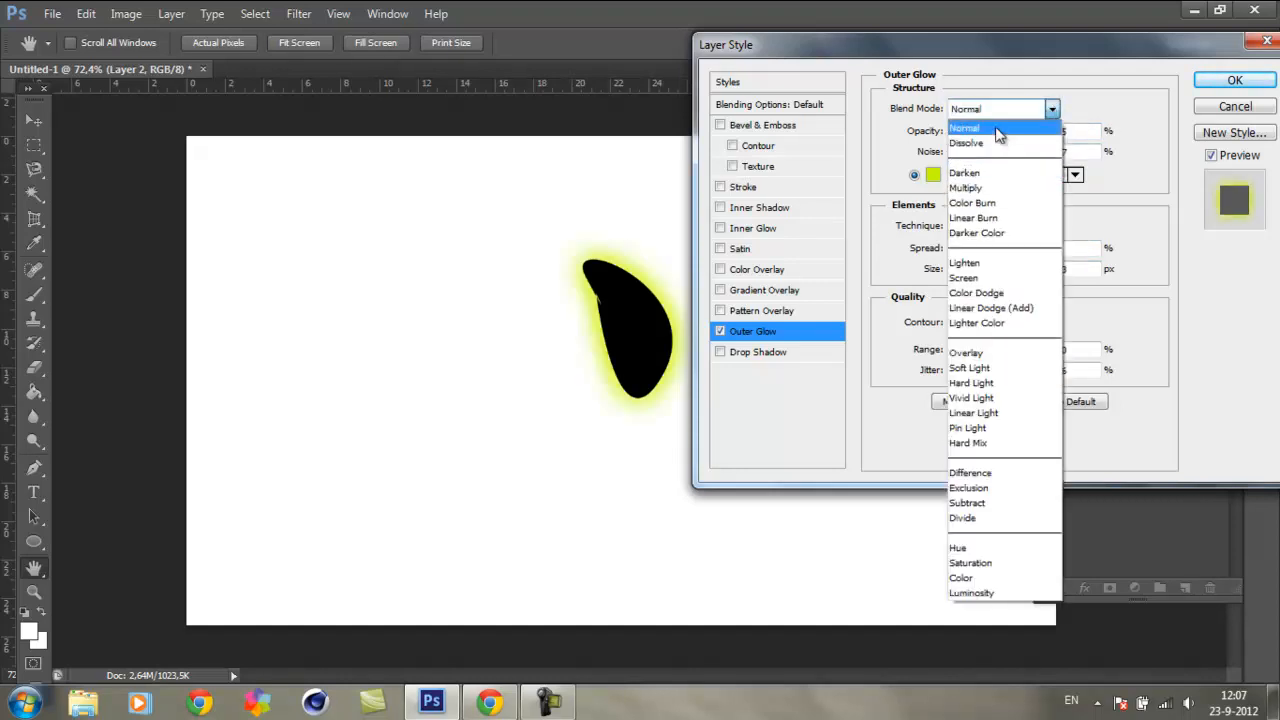
{"action": "left_click", "coordinate": [1088, 114]}
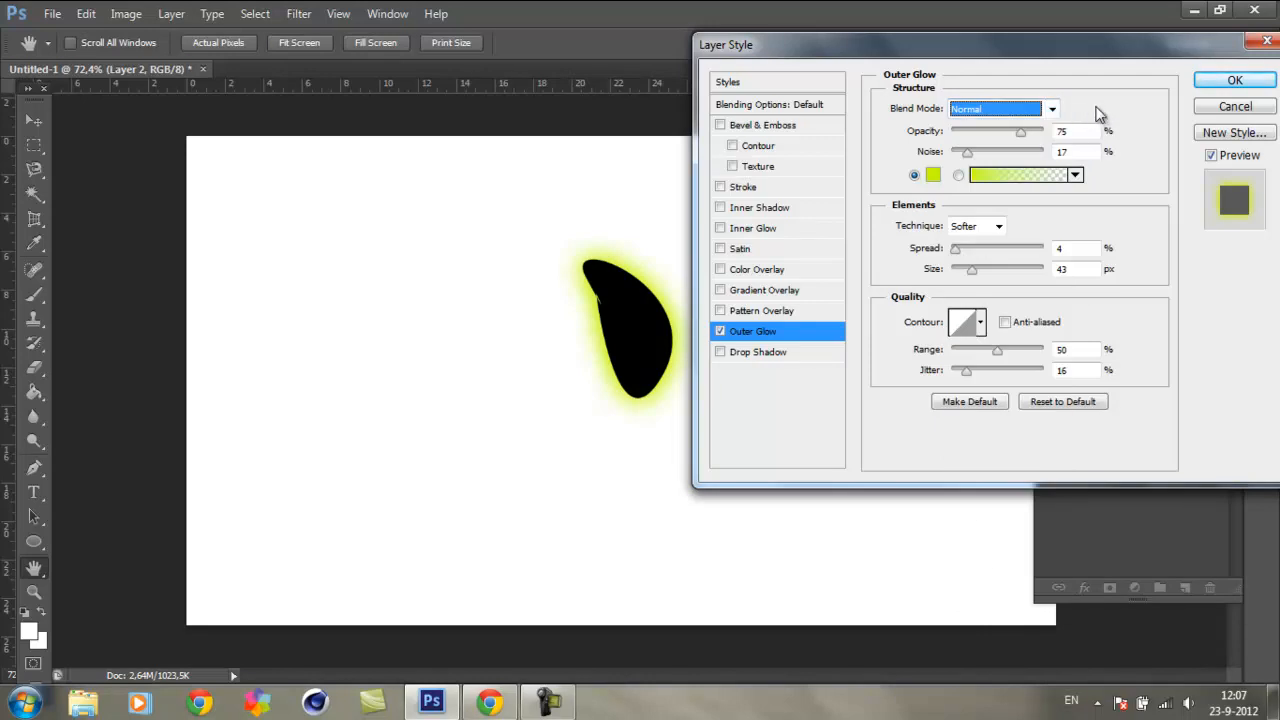
Step: Set the outer glow's colour back to bright red
{"action": "left_click", "coordinate": [933, 175]}
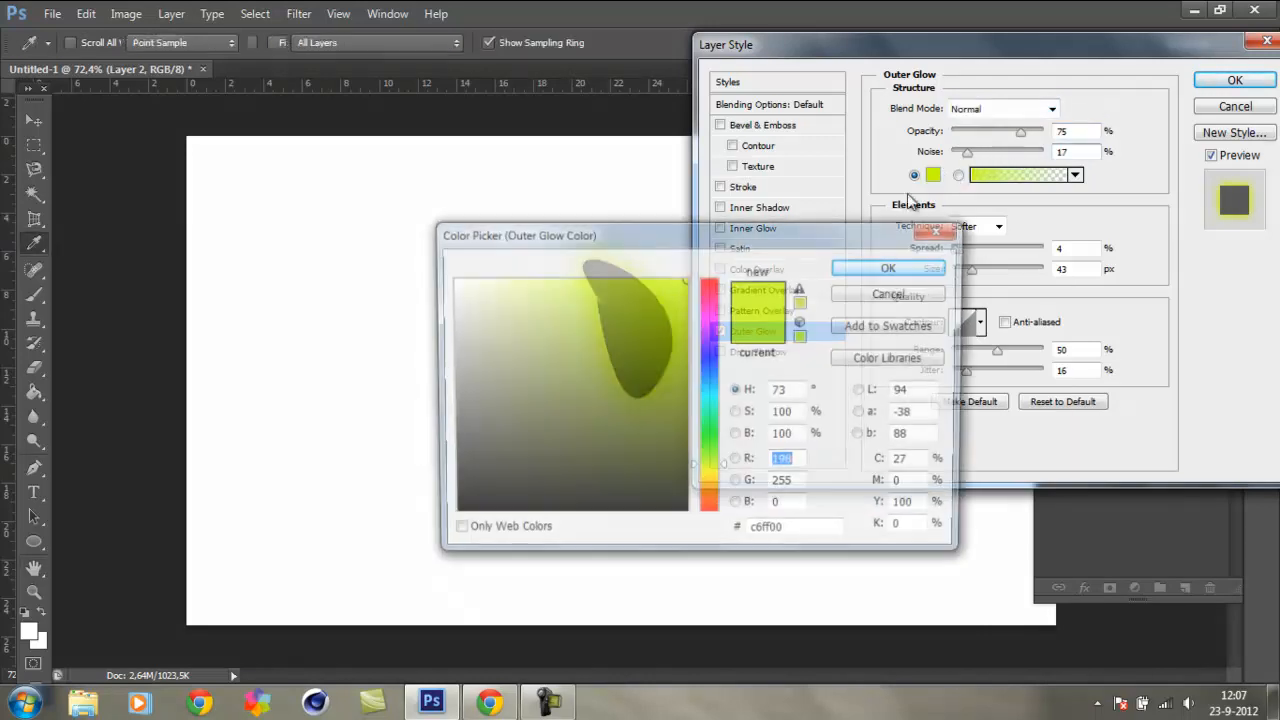
{"action": "left_click", "coordinate": [714, 287]}
{"action": "left_click", "coordinate": [870, 268]}
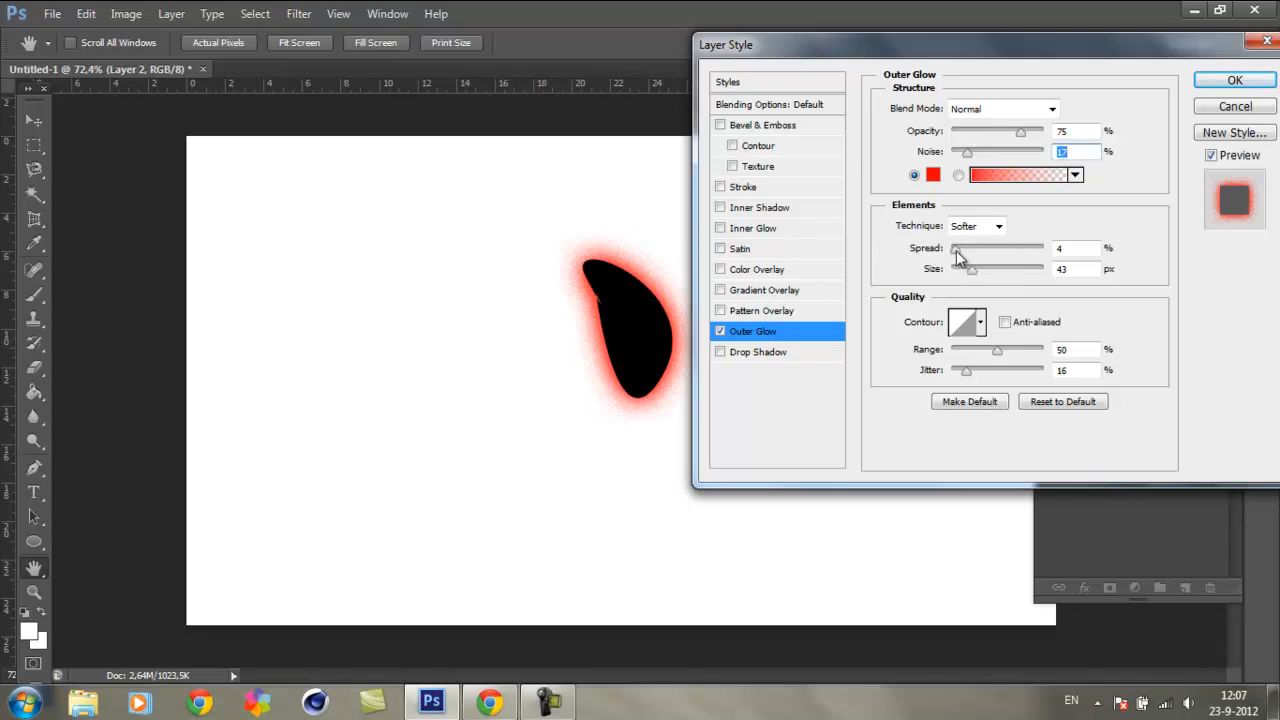
Step: Set the outer glow to spread 3%, jitter 6%, range 46% and noise about 5%, and apply the layer style
{"action": "left_click_drag", "start_coordinate": [955, 250], "coordinate": [956, 257]}
{"action": "left_click_drag", "start_coordinate": [961, 380], "coordinate": [993, 357]}
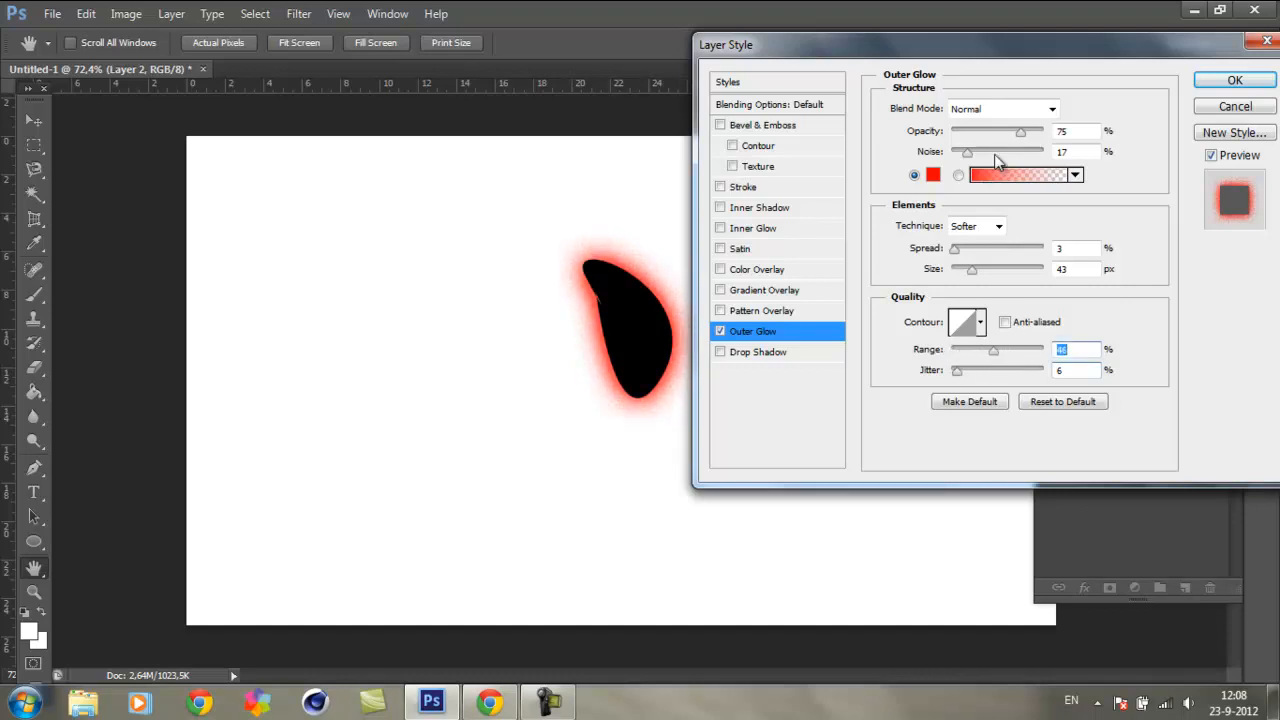
{"action": "mouse_move", "coordinate": [968, 160]}
{"action": "left_mouse_down"}
{"action": "mouse_move", "coordinate": [957, 163]}
{"action": "mouse_move", "coordinate": [1048, 168]}
{"action": "mouse_move", "coordinate": [958, 165]}
{"action": "left_mouse_up"}
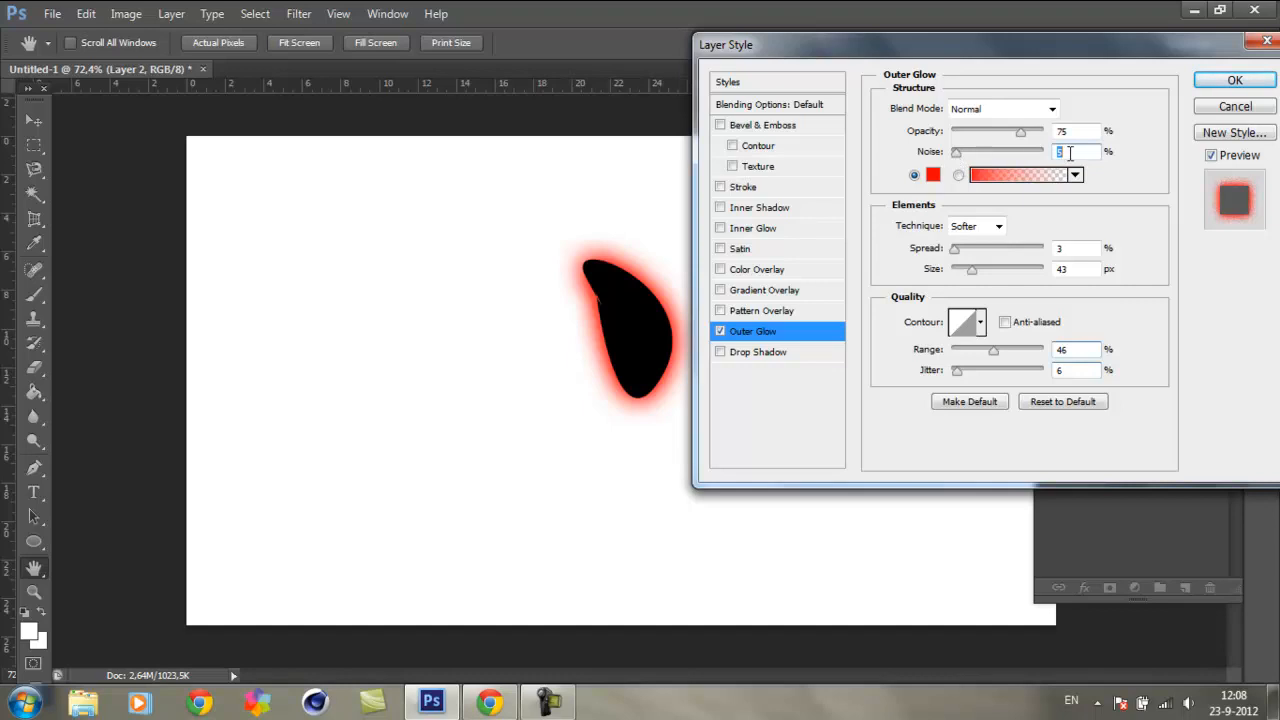
{"action": "key", "text": "Return"}
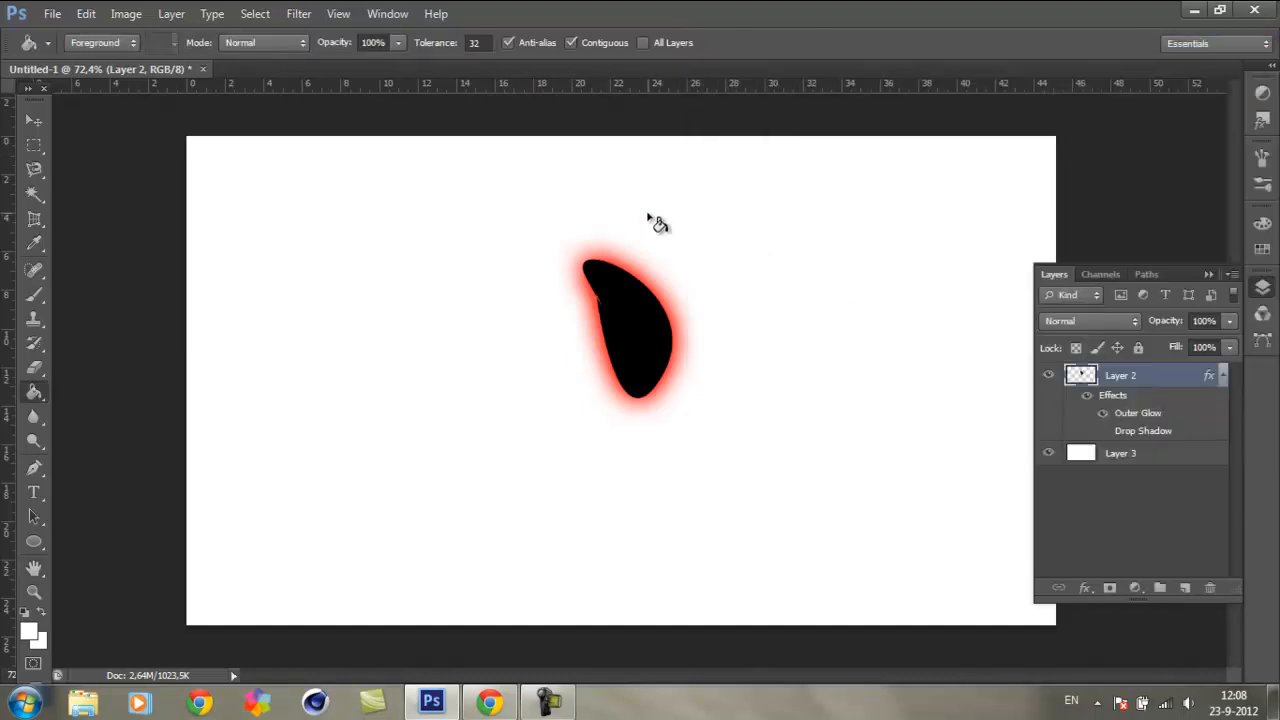
Step: Reopen Layer 2's outer glow settings and set the noise to 1% and the opacity to 45%
{"action": "double_click", "coordinate": [1167, 378]}
{"action": "left_click", "coordinate": [760, 331]}
{"action": "double_click", "coordinate": [1075, 155]}
{"action": "type", "text": "1"}
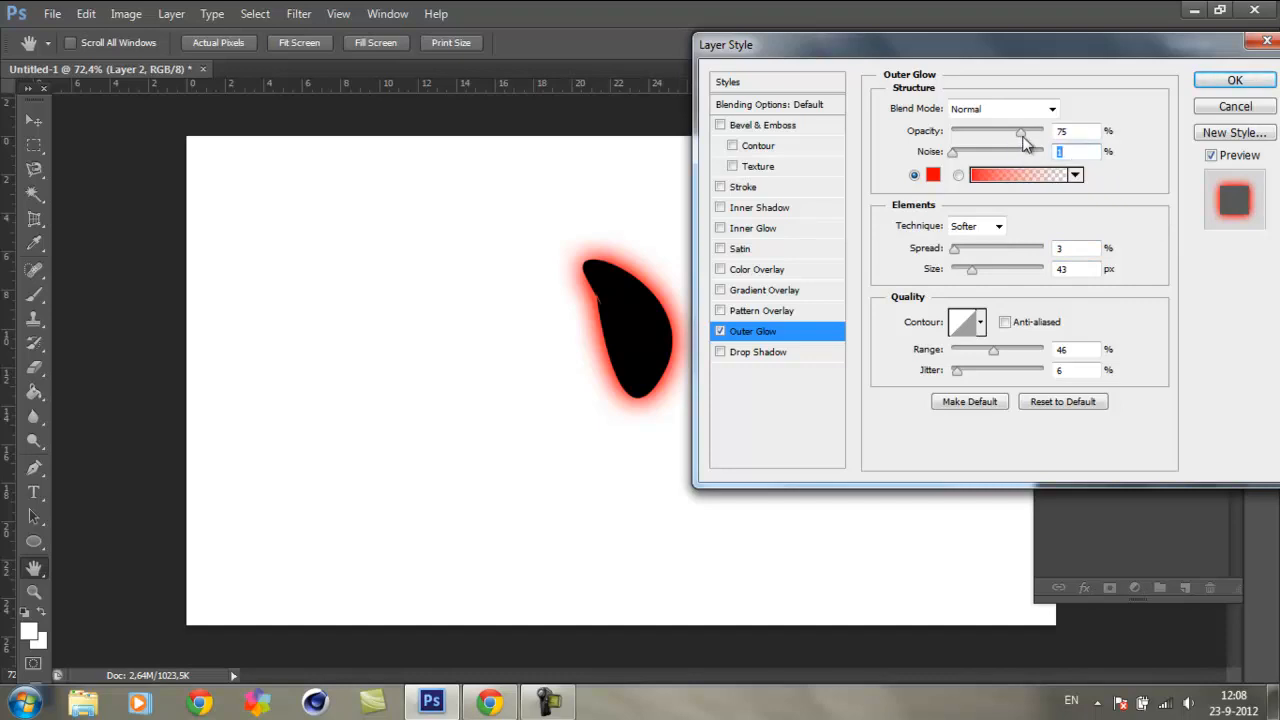
{"action": "left_click_drag", "start_coordinate": [1022, 135], "coordinate": [993, 137]}
Step: Set the outer glow's spread to 5%, size to 49 px, range to 51% and jitter to 0%
{"action": "mouse_move", "coordinate": [967, 272]}
{"action": "left_mouse_down"}
{"action": "mouse_move", "coordinate": [1040, 280]}
{"action": "mouse_move", "coordinate": [945, 270]}
{"action": "mouse_move", "coordinate": [997, 253]}
{"action": "mouse_move", "coordinate": [1054, 266]}
{"action": "mouse_move", "coordinate": [966, 268]}
{"action": "mouse_move", "coordinate": [1011, 270]}
{"action": "mouse_move", "coordinate": [977, 258]}
{"action": "mouse_move", "coordinate": [1006, 252]}
{"action": "mouse_move", "coordinate": [957, 251]}
{"action": "left_mouse_up"}
{"action": "left_click_drag", "start_coordinate": [1025, 272], "coordinate": [975, 272]}
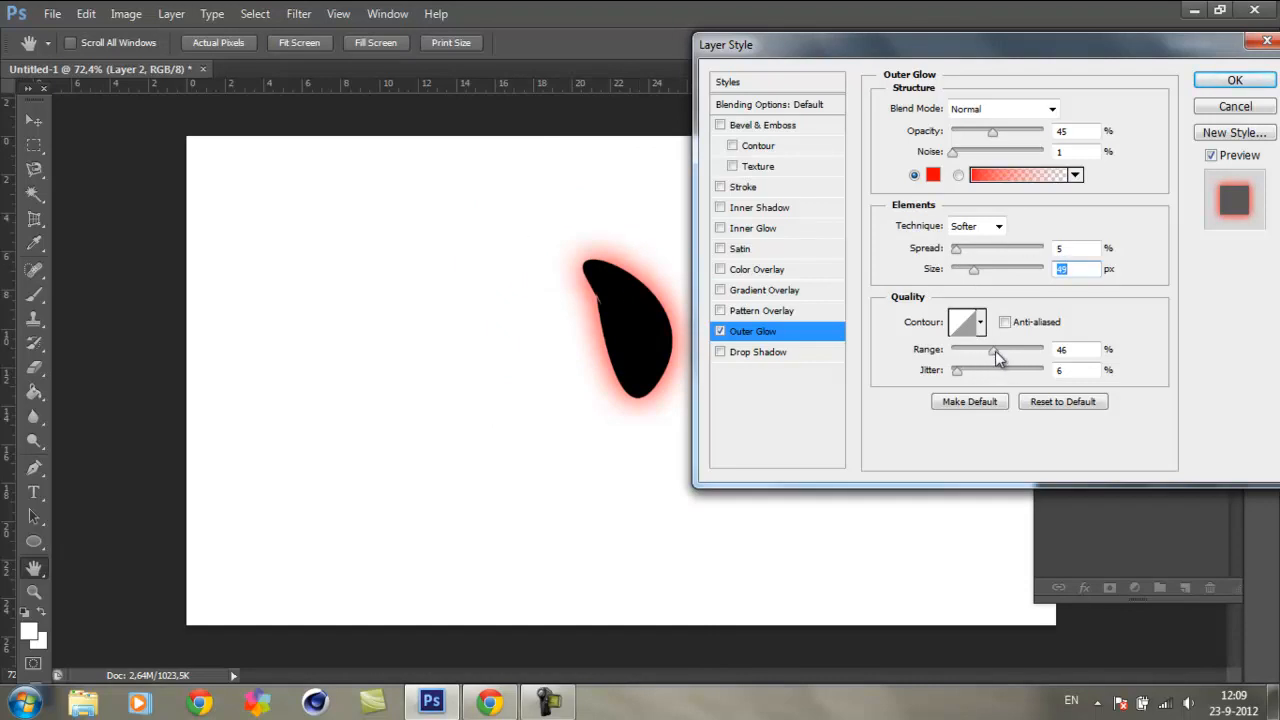
{"action": "left_click_drag", "start_coordinate": [1000, 350], "coordinate": [956, 371]}
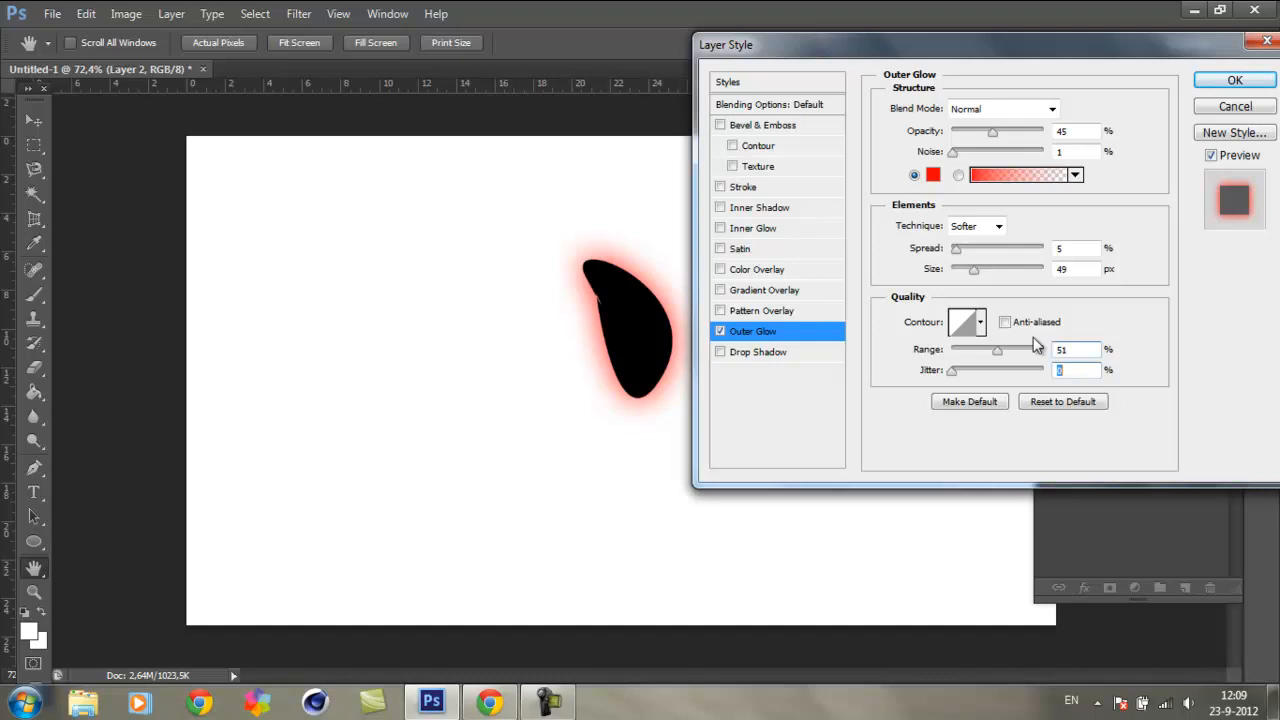
Step: Try the different contour presets on the outer glow, return to the linear contour, and toggle anti-aliasing on and off
{"action": "left_click", "coordinate": [976, 330]}
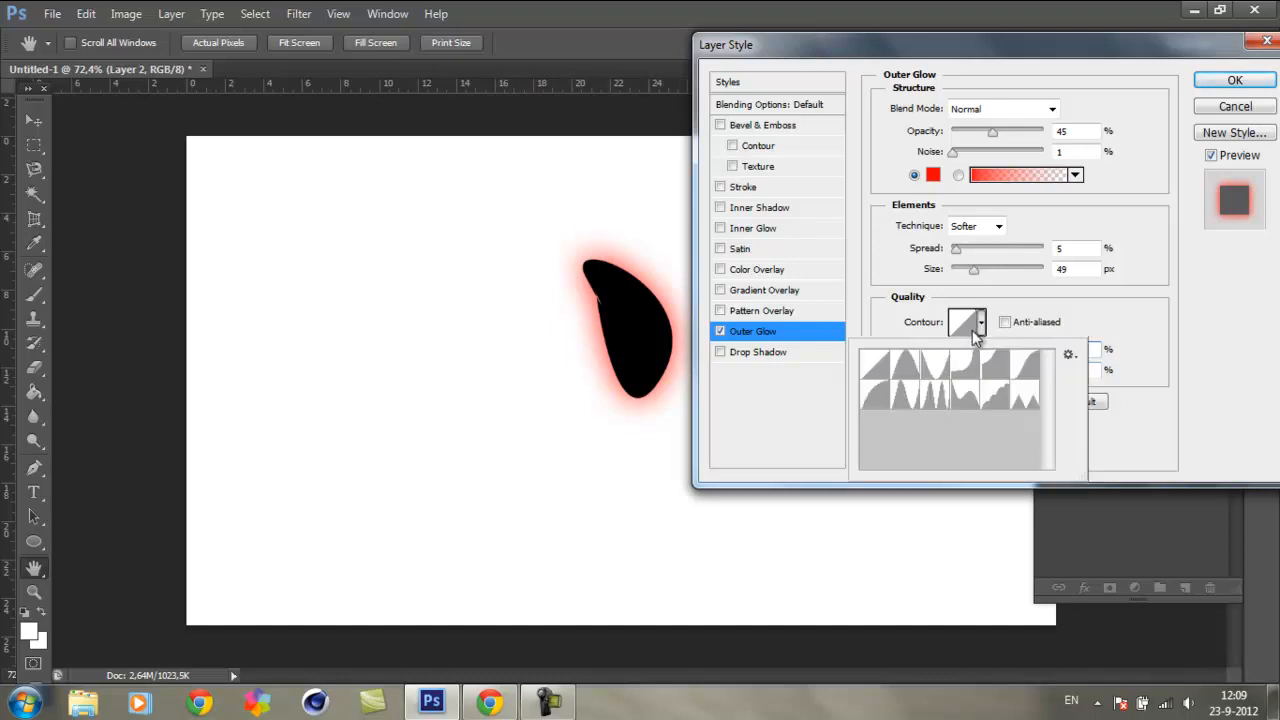
{"action": "left_click", "coordinate": [905, 364]}
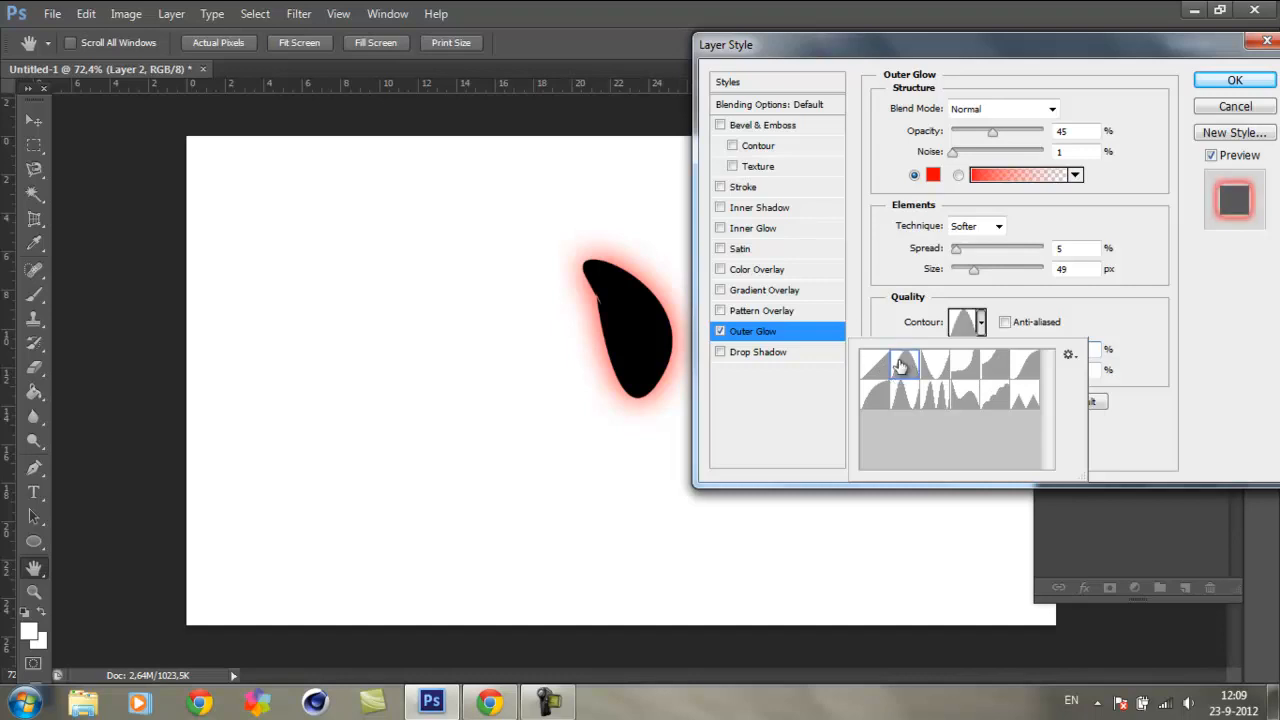
{"action": "left_click", "coordinate": [933, 368]}
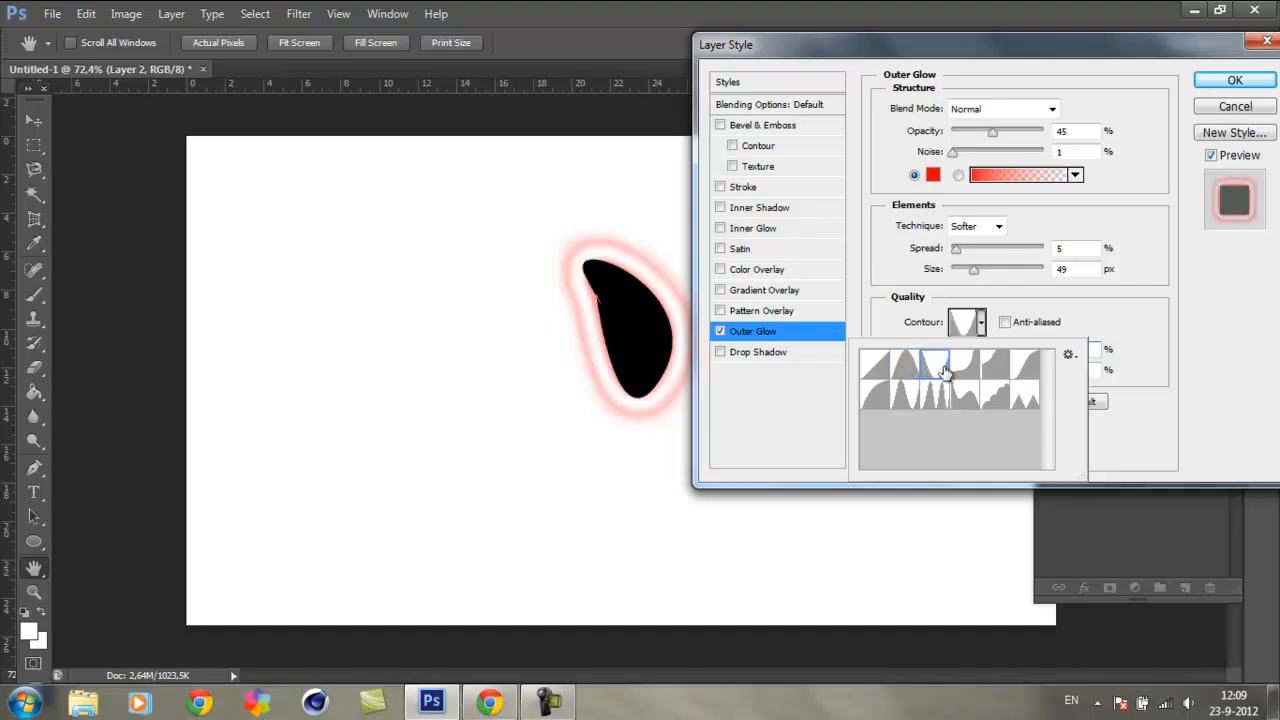
{"action": "left_click", "coordinate": [960, 370]}
{"action": "left_click", "coordinate": [1000, 368]}
{"action": "left_click", "coordinate": [1030, 370]}
{"action": "left_click", "coordinate": [1024, 404]}
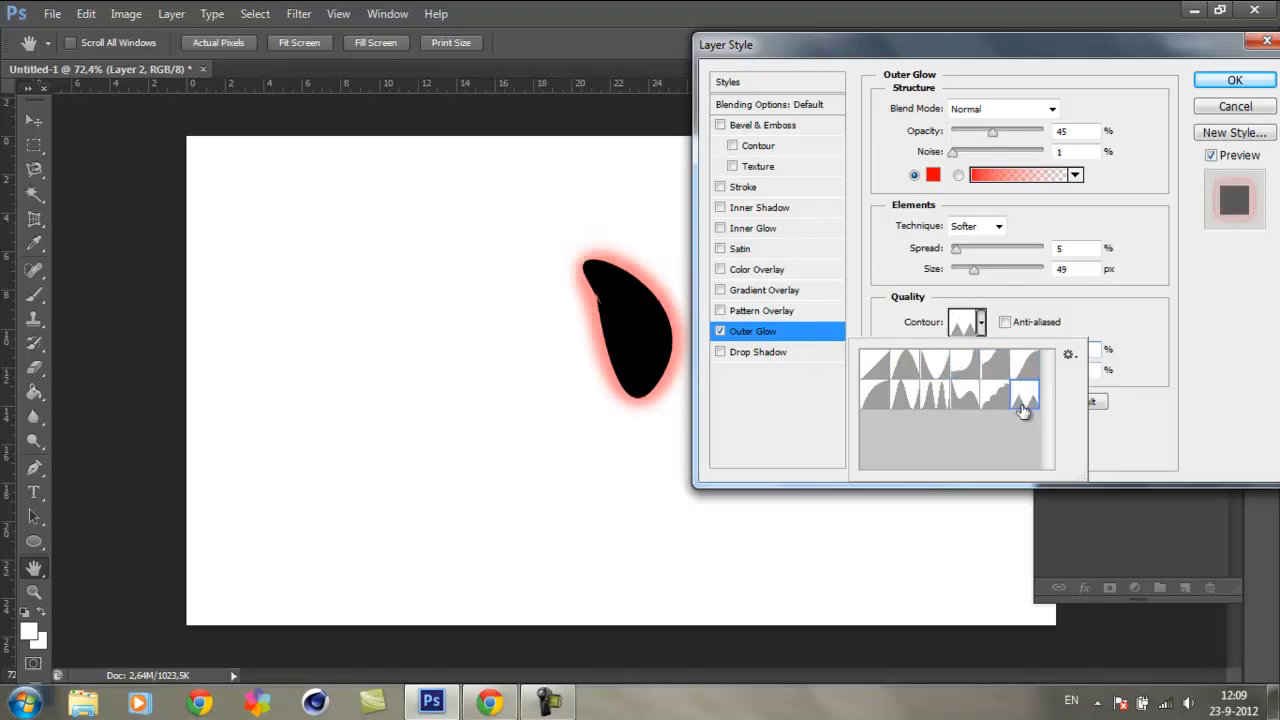
{"action": "left_click", "coordinate": [995, 398]}
{"action": "left_click", "coordinate": [958, 400]}
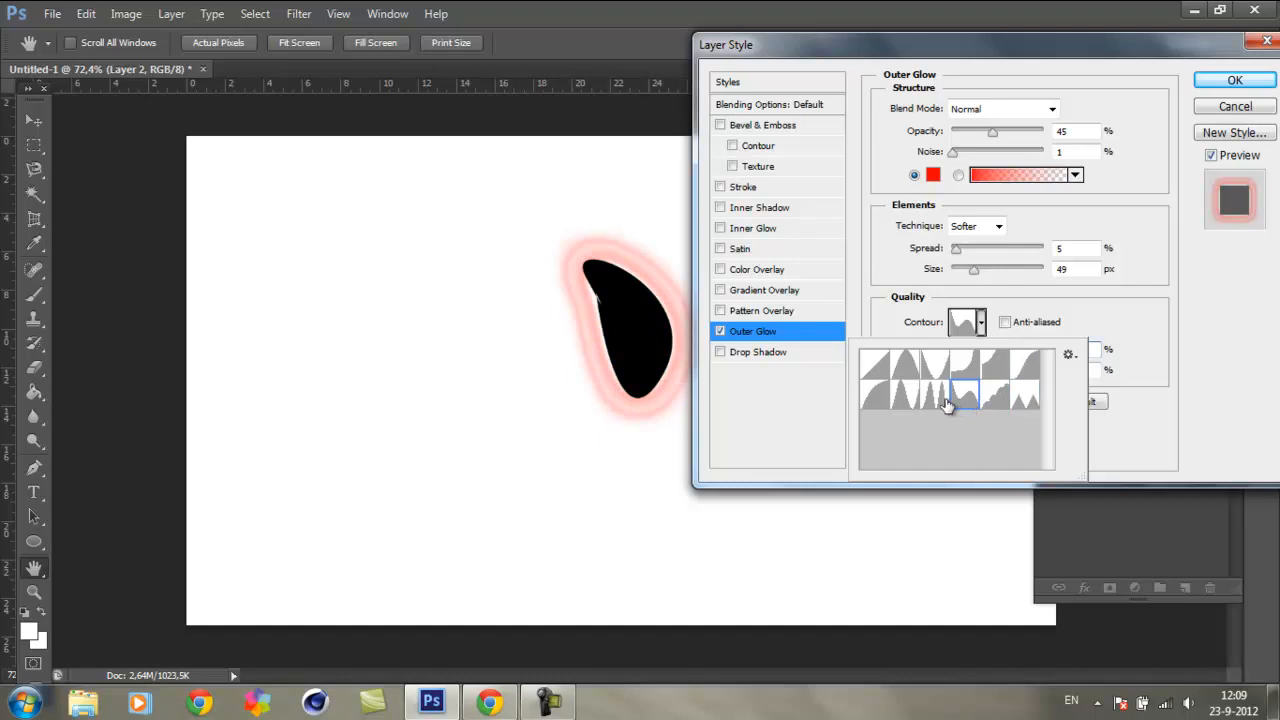
{"action": "left_click", "coordinate": [935, 402]}
{"action": "left_click", "coordinate": [900, 402]}
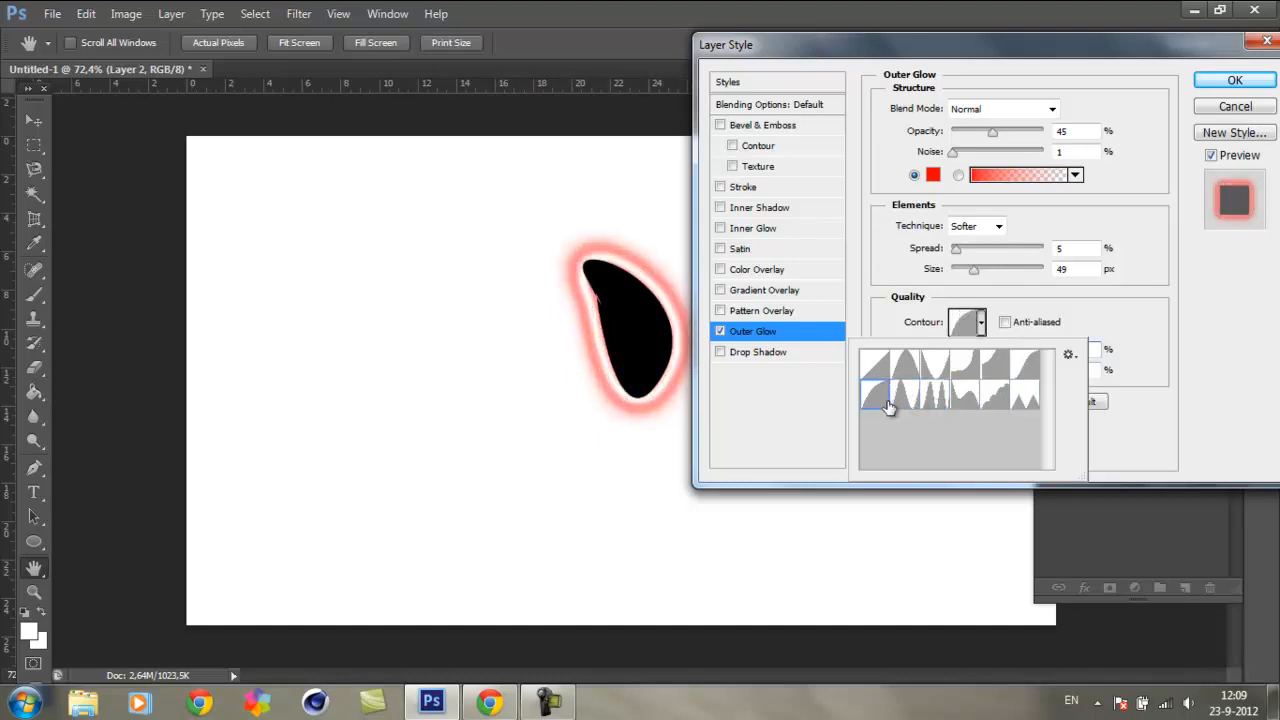
{"action": "left_click", "coordinate": [877, 402]}
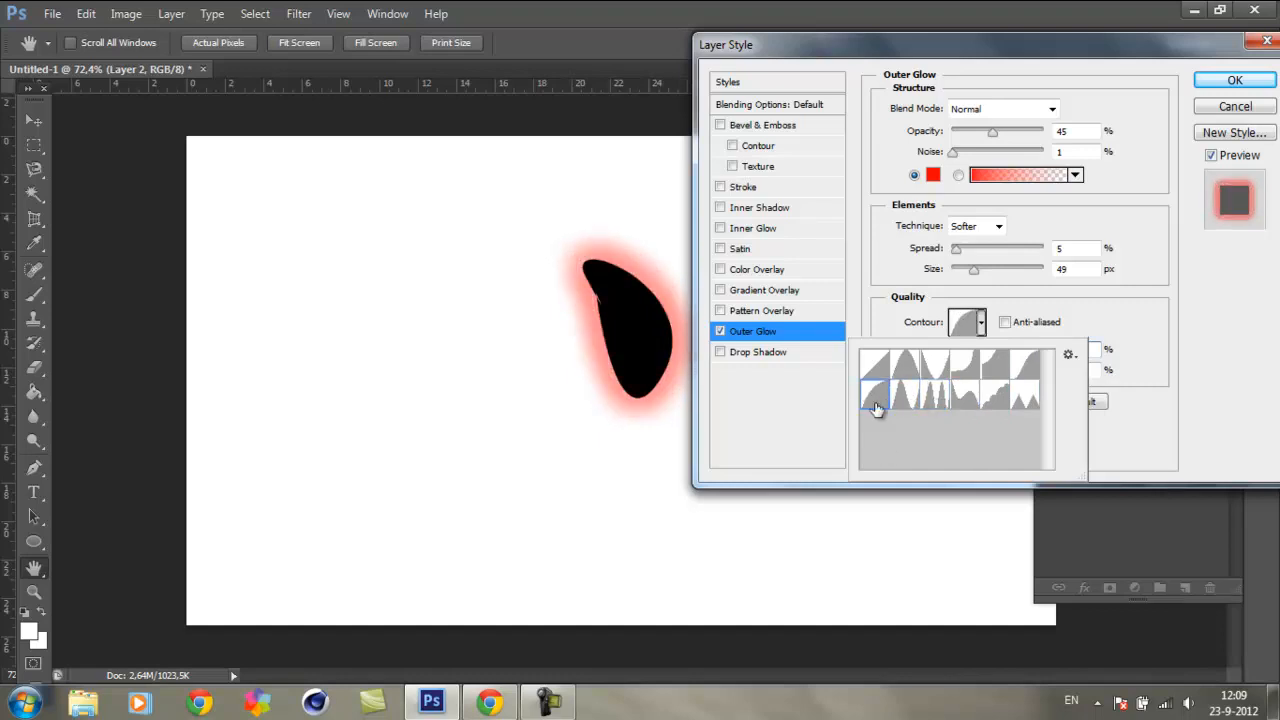
{"action": "left_click", "coordinate": [905, 368]}
{"action": "left_click", "coordinate": [876, 366]}
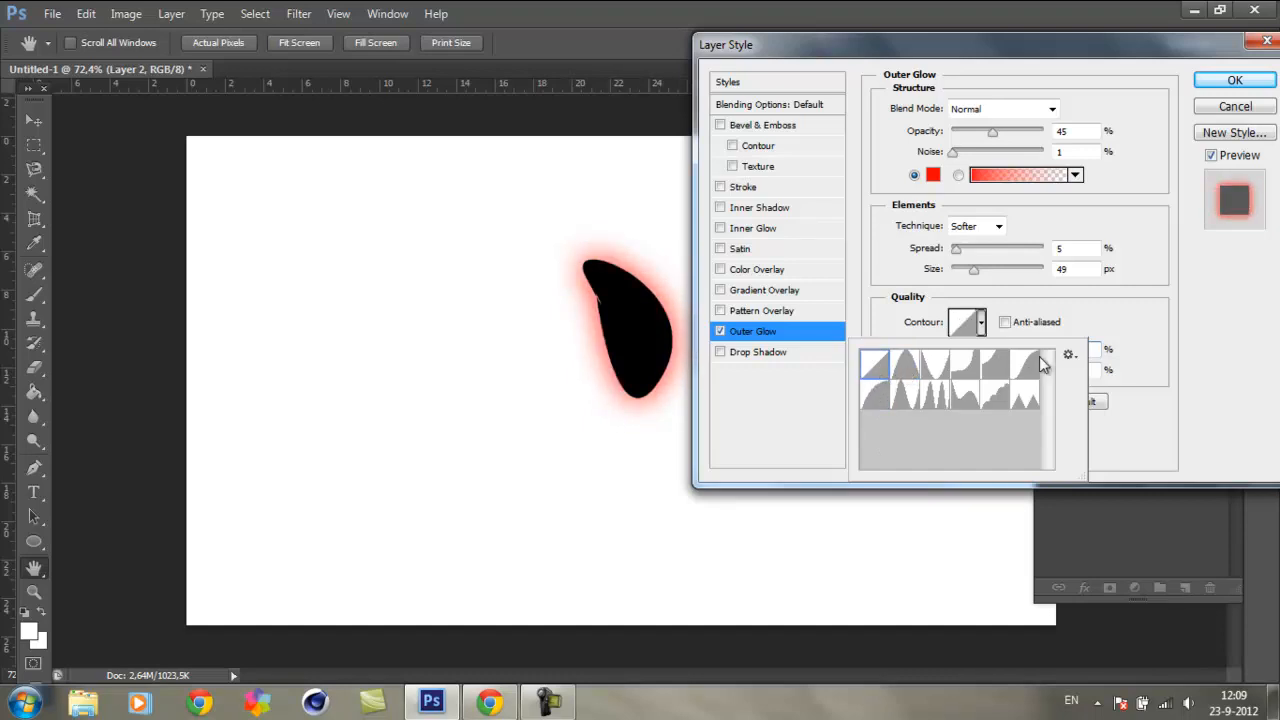
{"action": "left_click", "coordinate": [1088, 328]}
{"action": "left_click", "coordinate": [1005, 324]}
{"action": "left_click", "coordinate": [1005, 324]}
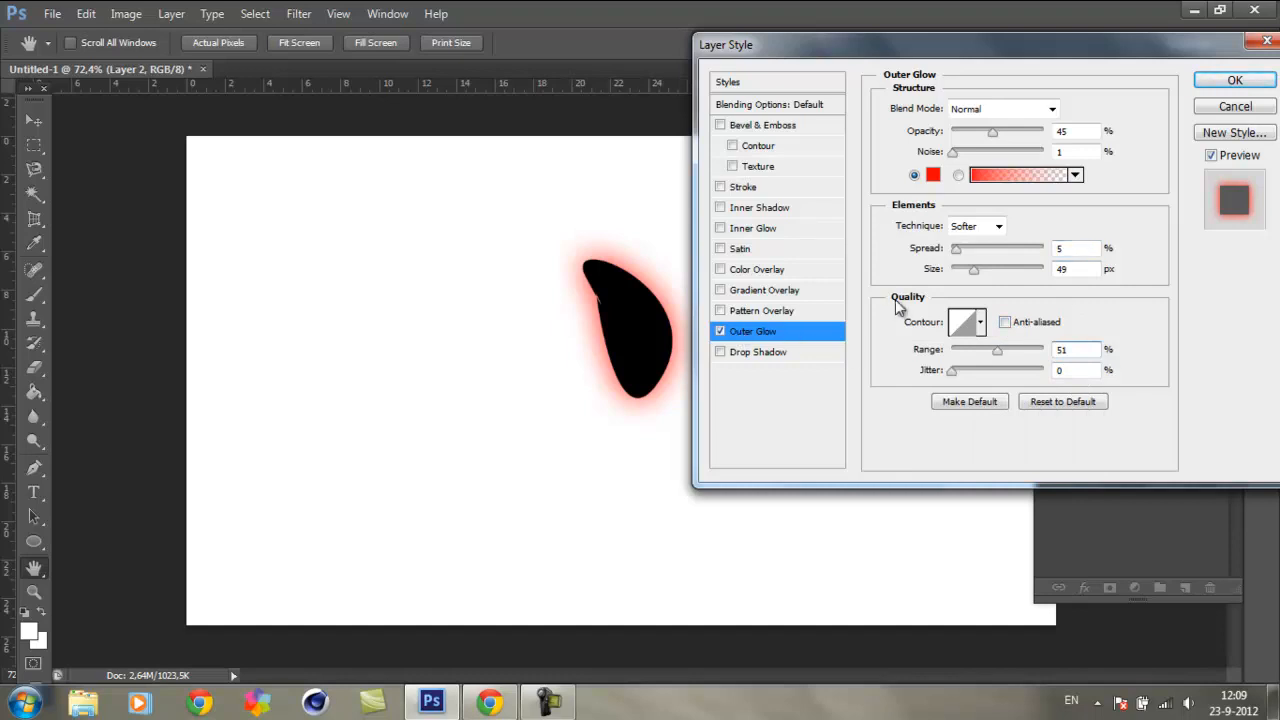
Step: Try the Dissolve, Darken and Screen blend modes on the outer glow and return it to Normal
{"action": "left_click", "coordinate": [1061, 112]}
{"action": "left_click", "coordinate": [1007, 140]}
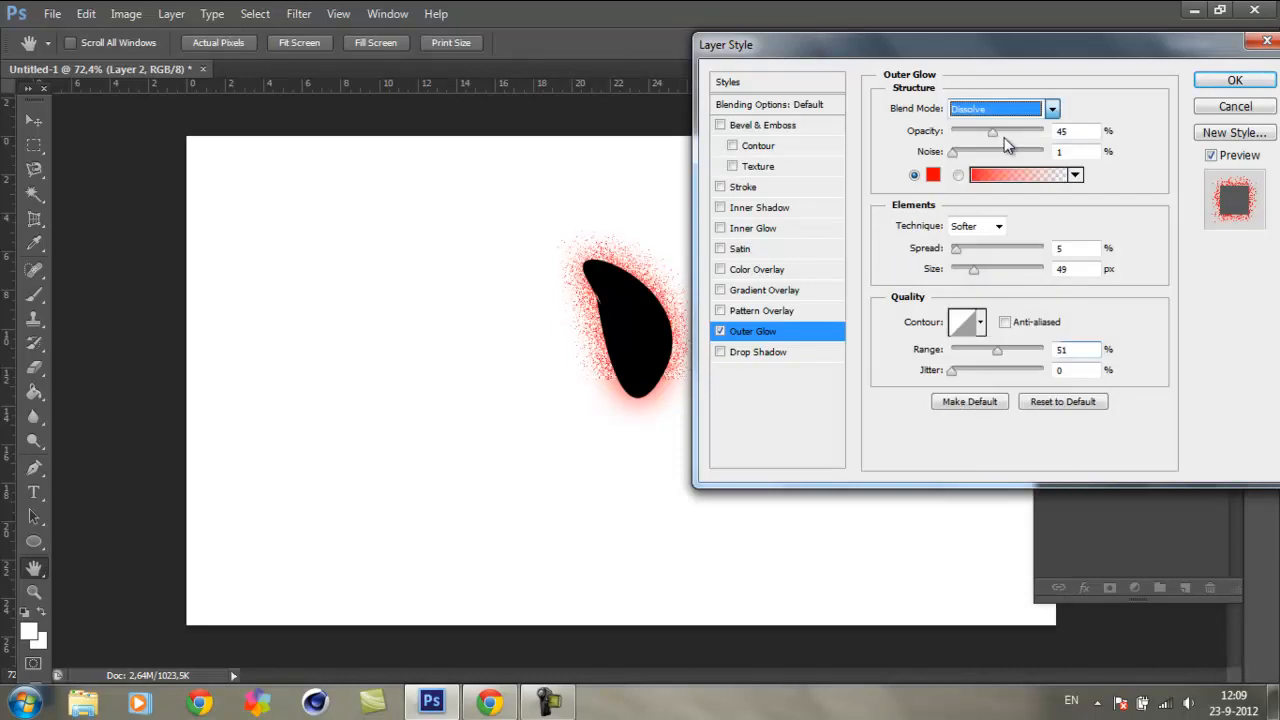
{"action": "left_click", "coordinate": [1052, 108]}
{"action": "left_click", "coordinate": [1006, 175]}
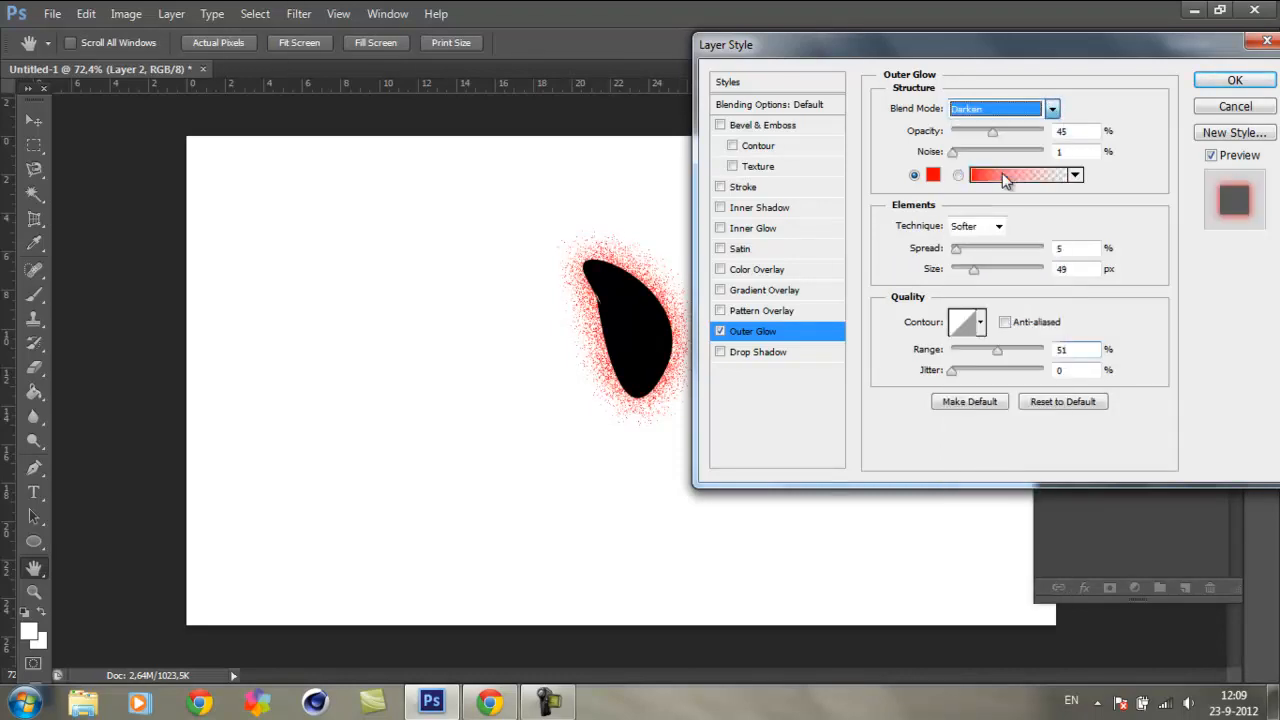
{"action": "left_click", "coordinate": [1051, 110]}
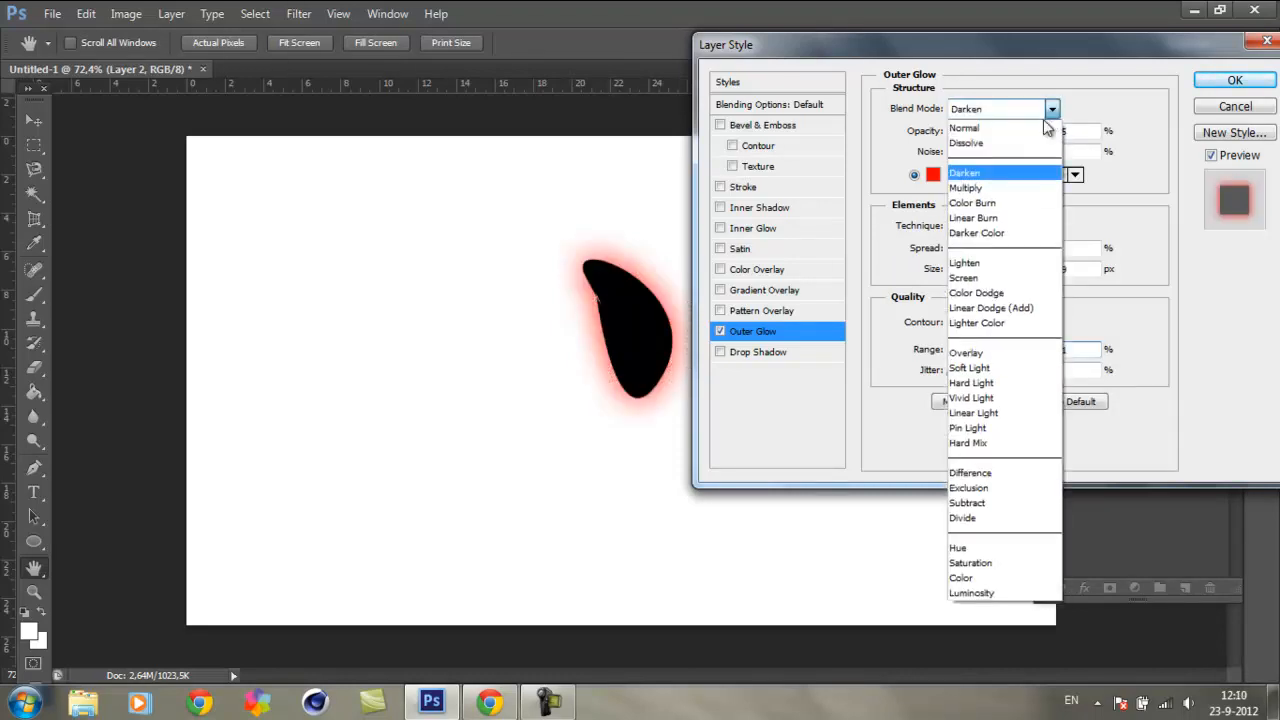
{"action": "left_click", "coordinate": [1015, 188]}
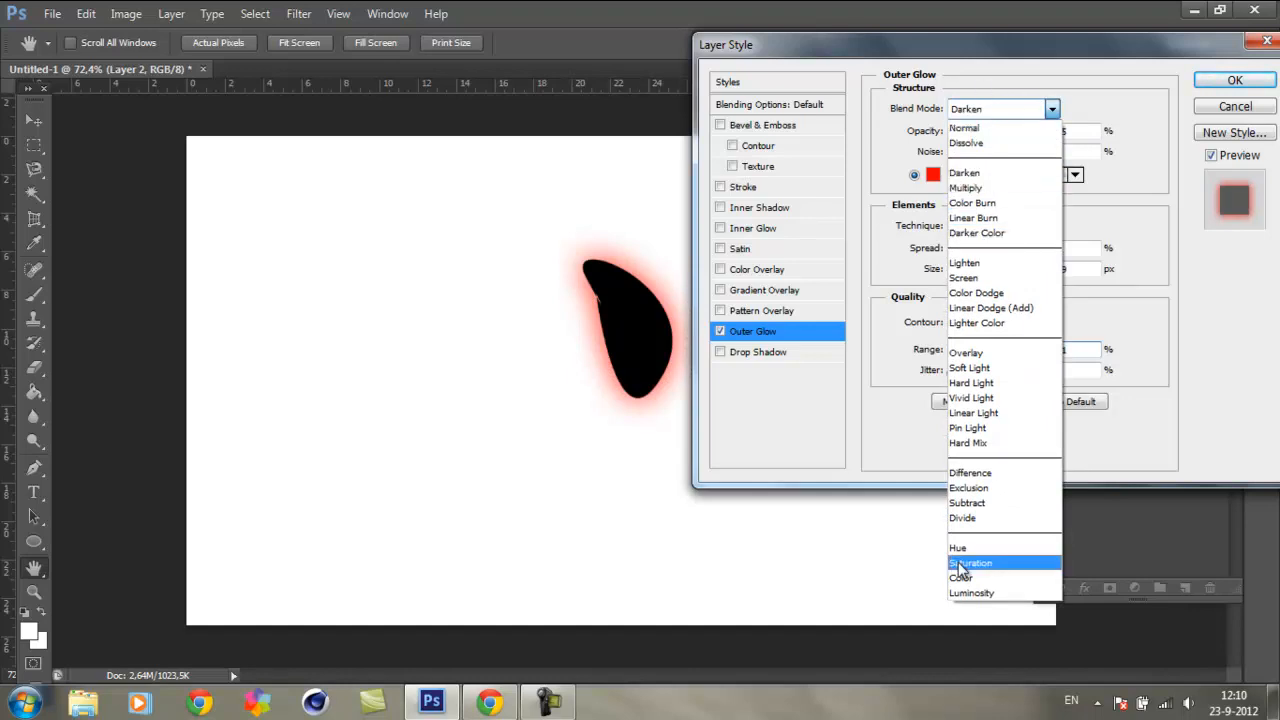
{"action": "left_click", "coordinate": [995, 174]}
{"action": "left_click", "coordinate": [1051, 109]}
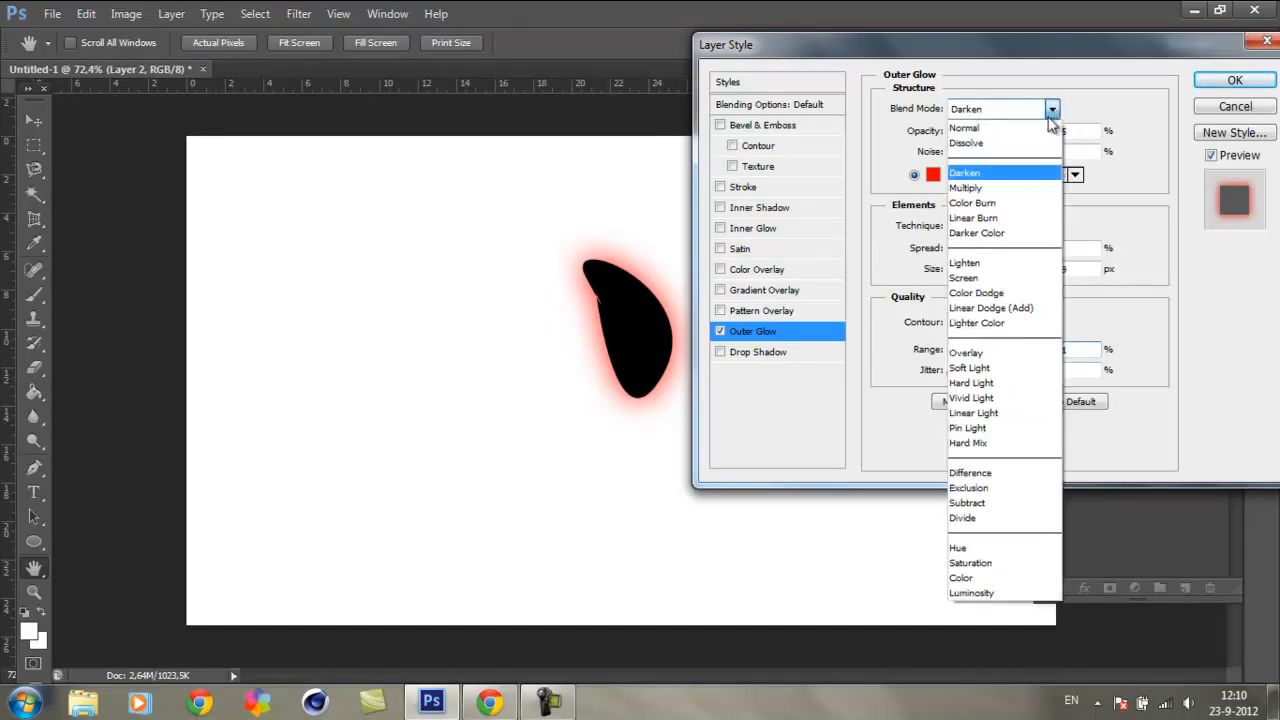
{"action": "left_click", "coordinate": [985, 277]}
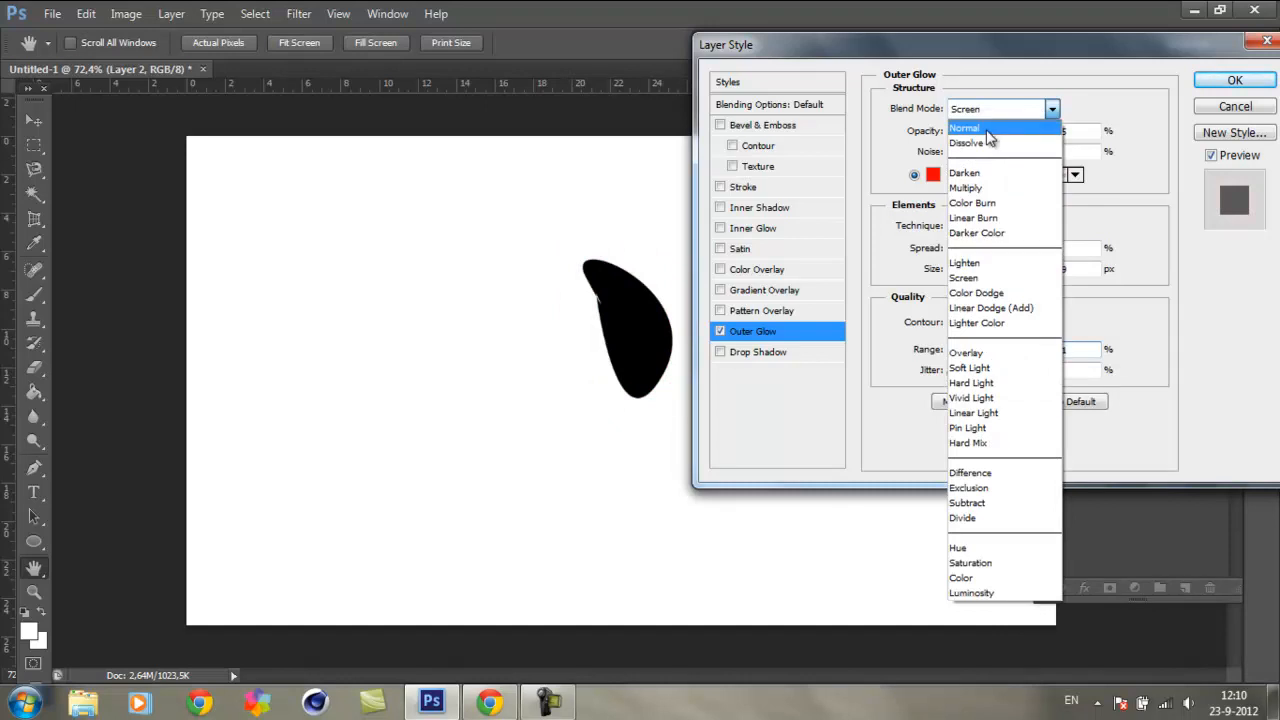
{"action": "left_click", "coordinate": [985, 130]}
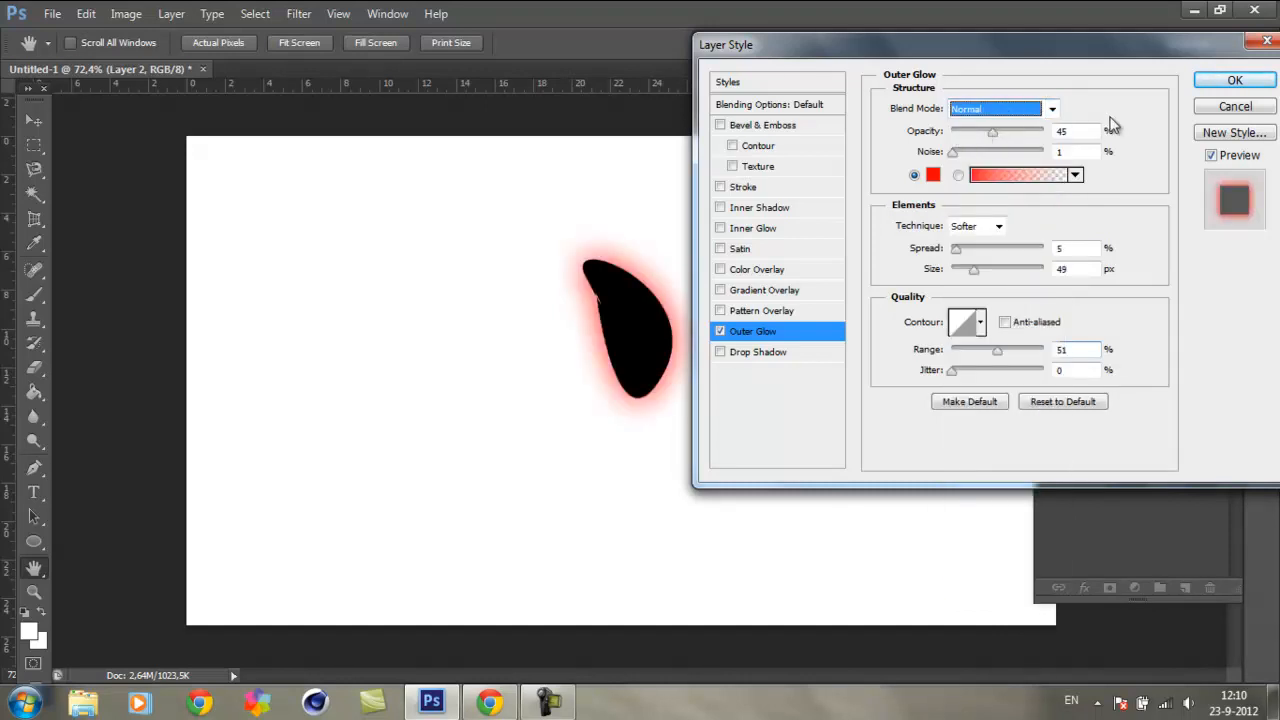
Step: Turn off the outer glow, enable a pattern overlay on the shape and try several of the available greyscale texture patterns
{"action": "left_click", "coordinate": [719, 332]}
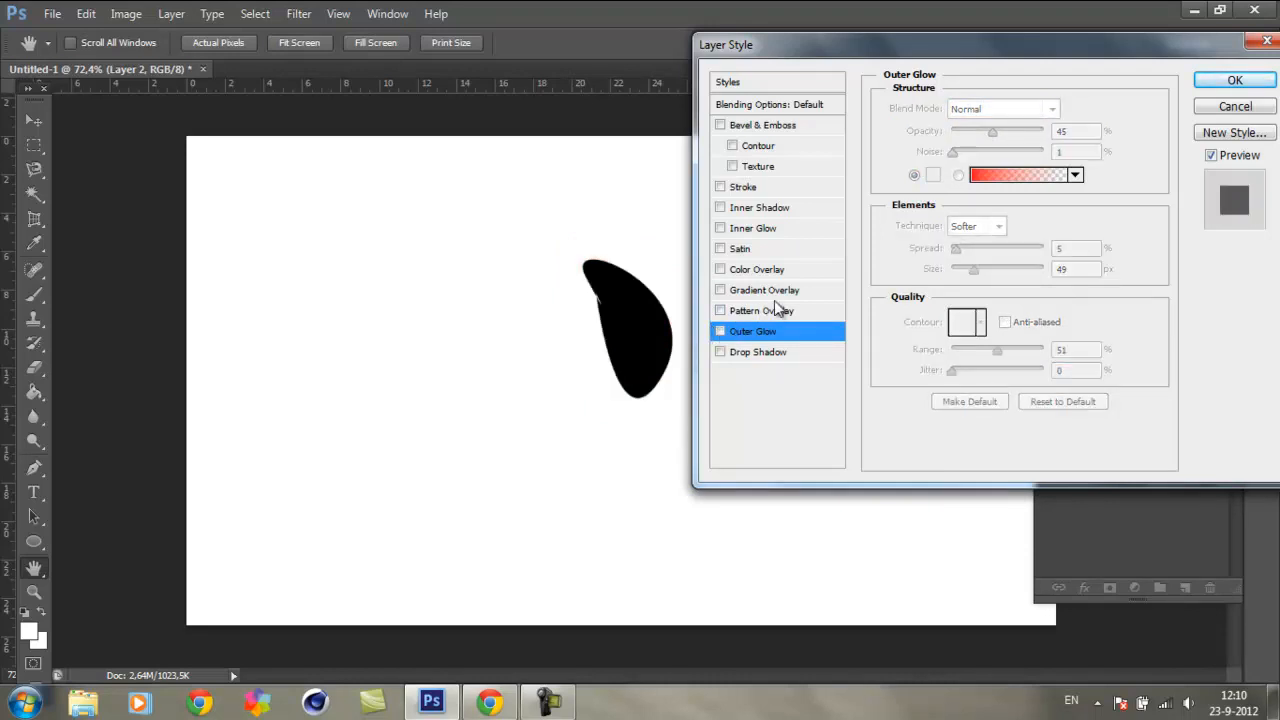
{"action": "left_click", "coordinate": [770, 312]}
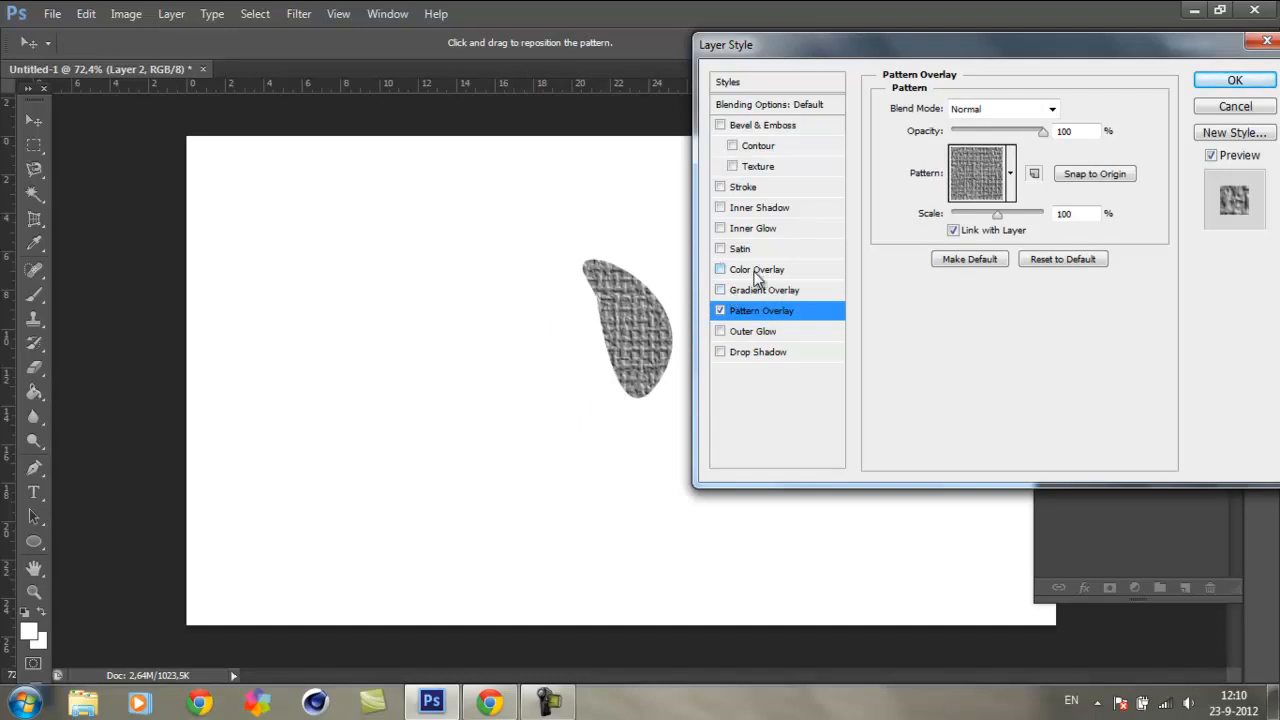
{"action": "left_click", "coordinate": [1008, 172]}
{"action": "left_click", "coordinate": [1012, 320]}
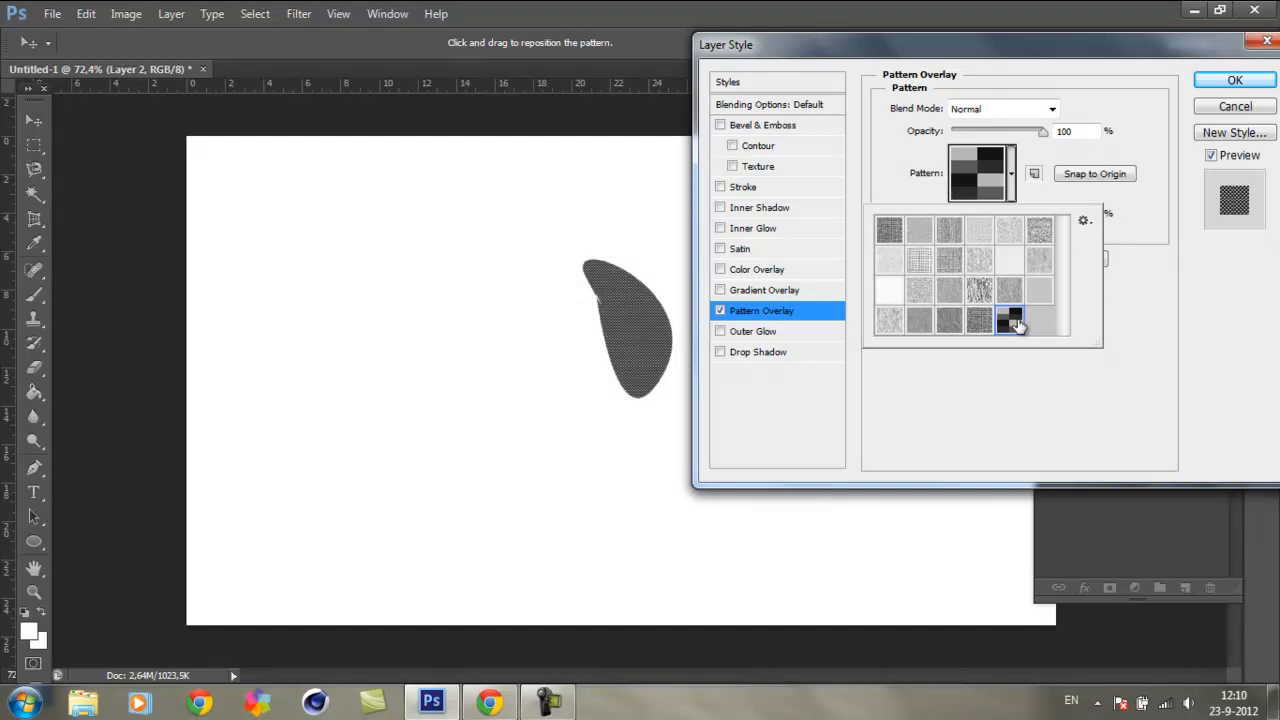
{"action": "left_click", "coordinate": [978, 320]}
{"action": "left_click", "coordinate": [978, 290]}
{"action": "left_click", "coordinate": [933, 290]}
{"action": "left_click", "coordinate": [949, 260]}
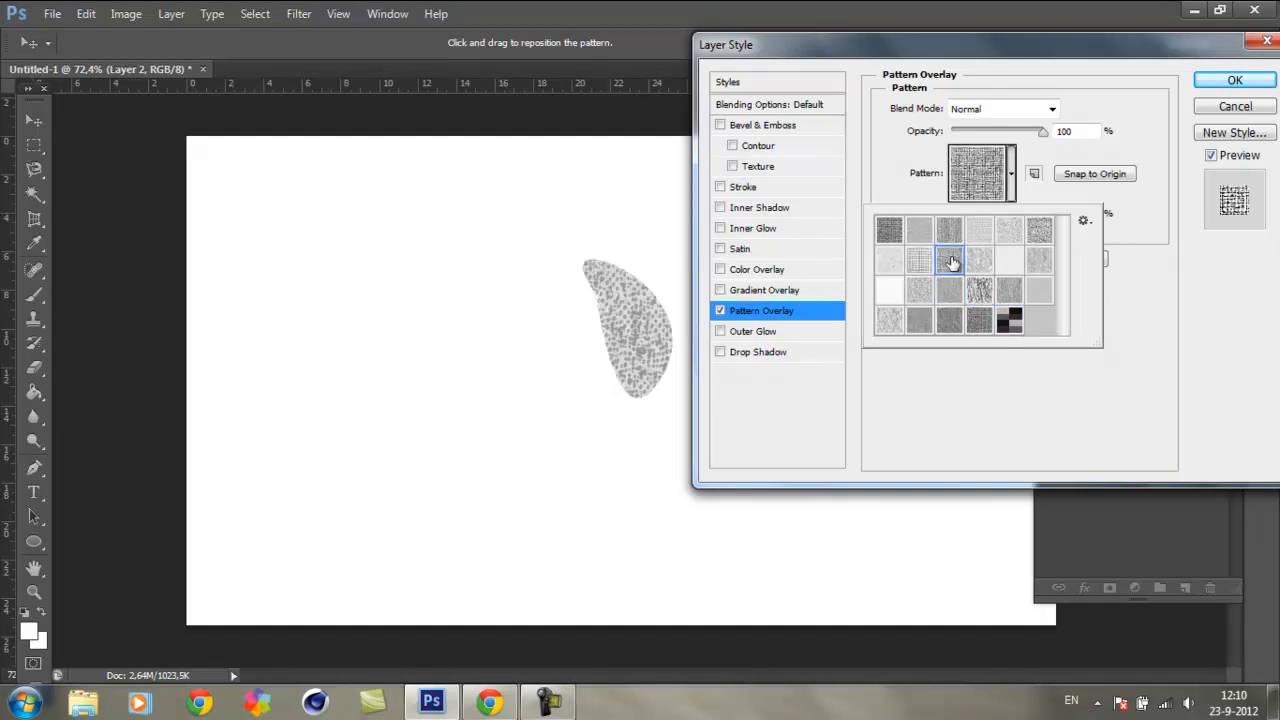
Step: Add the current pattern as a new preset and replace the library with Rock Patterns, cancelling the save of the old set
{"action": "left_click", "coordinate": [1083, 221]}
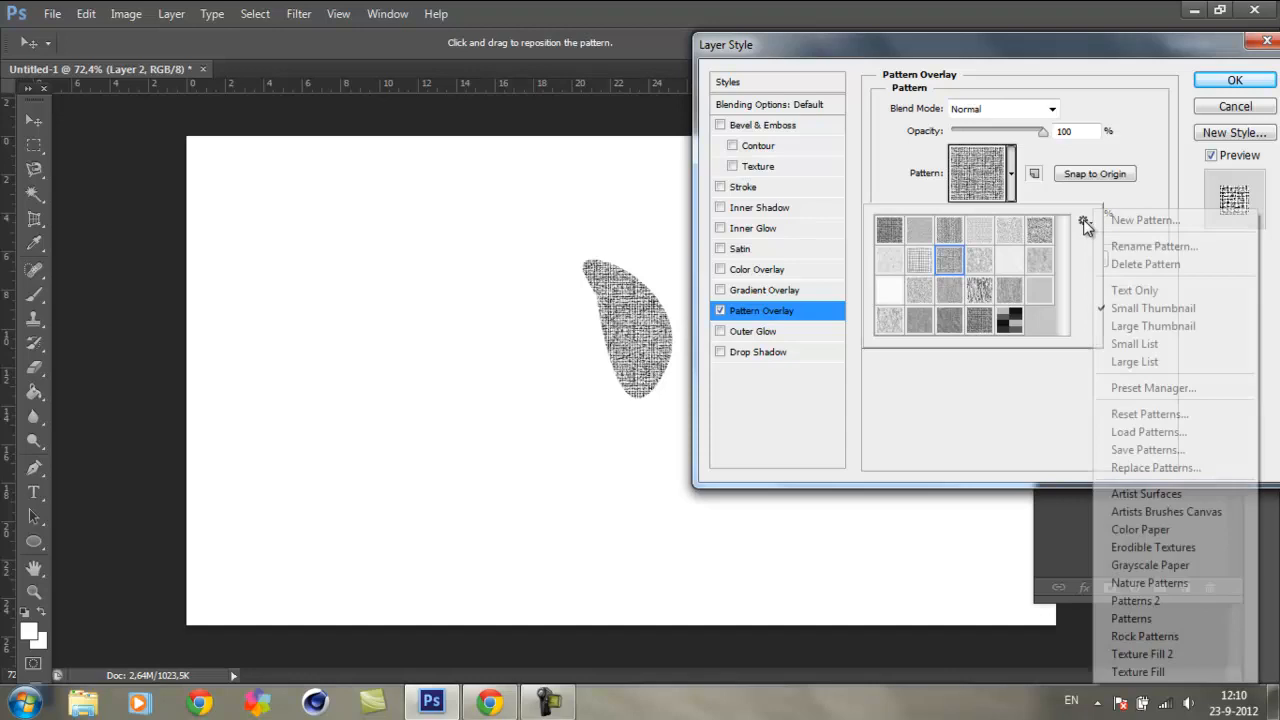
{"action": "left_click", "coordinate": [1173, 220]}
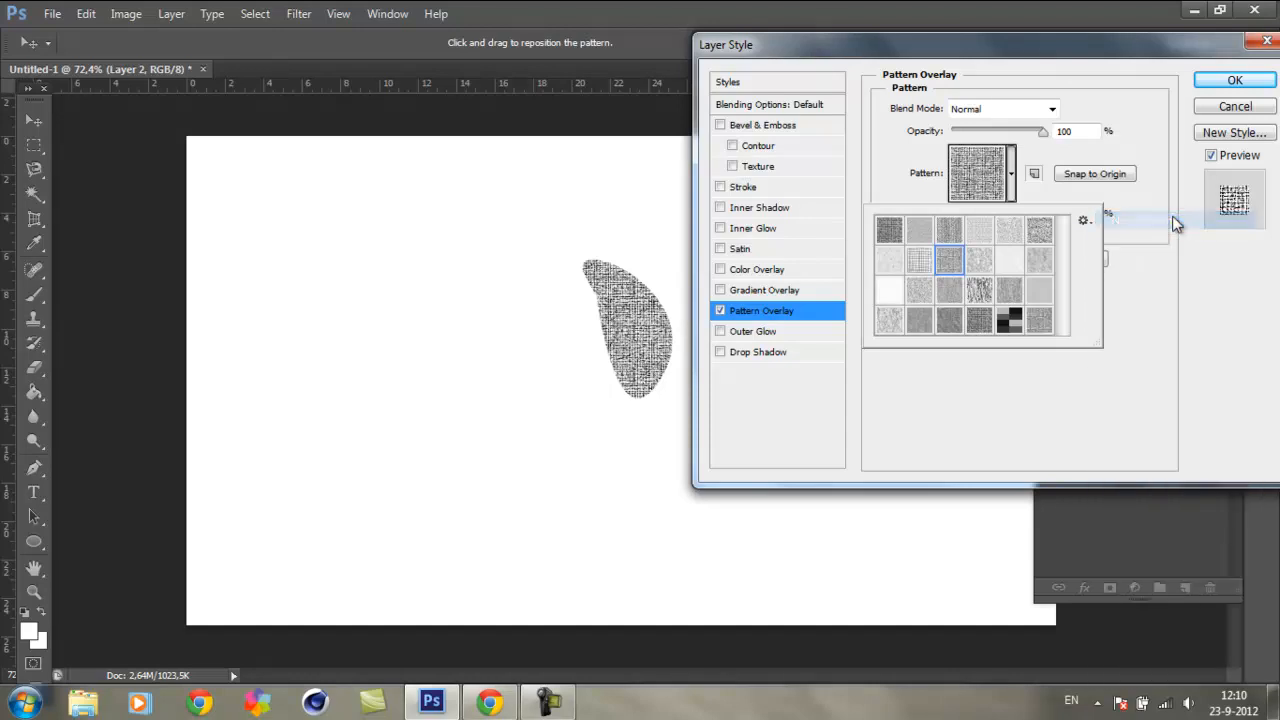
{"action": "left_click", "coordinate": [1088, 219]}
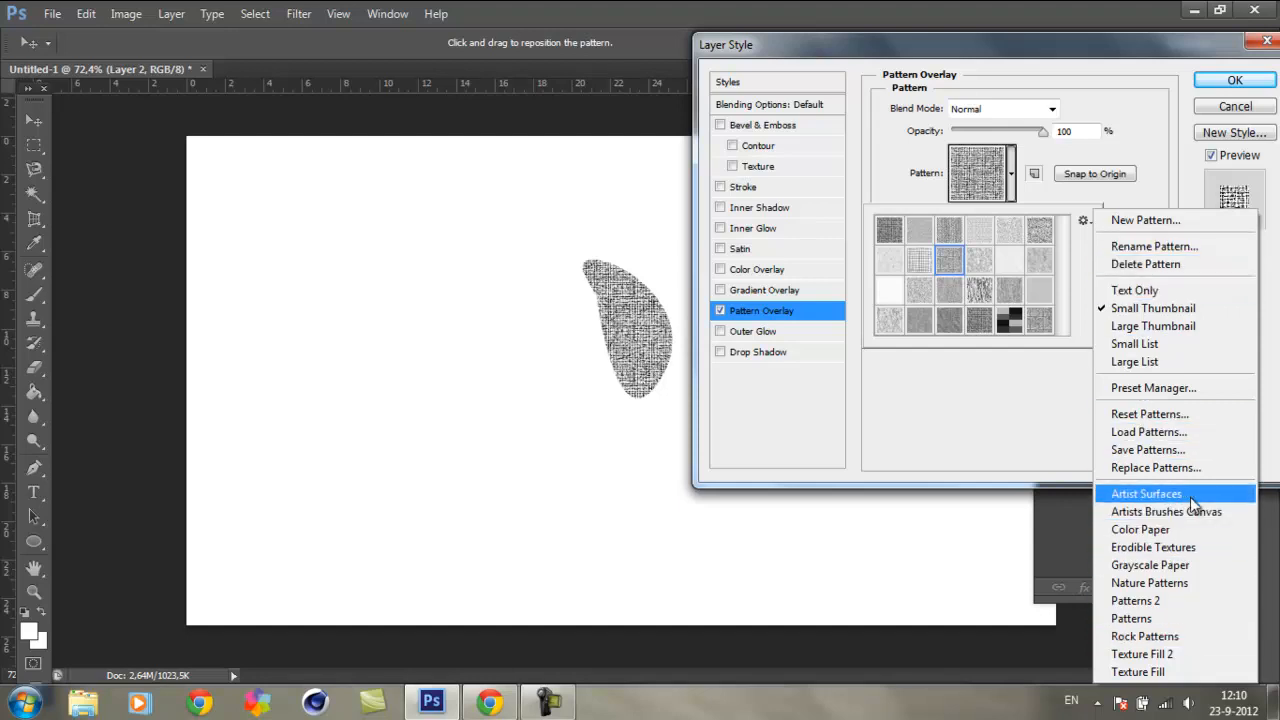
{"action": "left_click", "coordinate": [1160, 637]}
{"action": "left_click", "coordinate": [537, 277]}
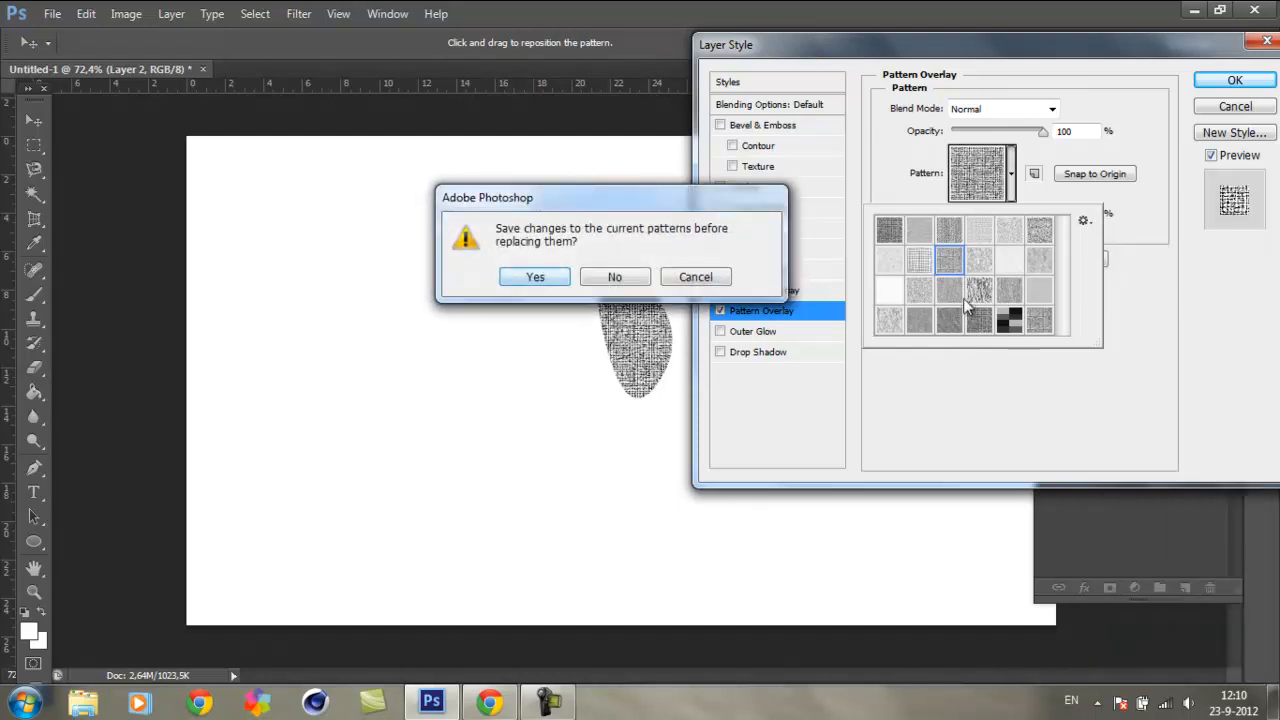
{"action": "left_click", "coordinate": [537, 277]}
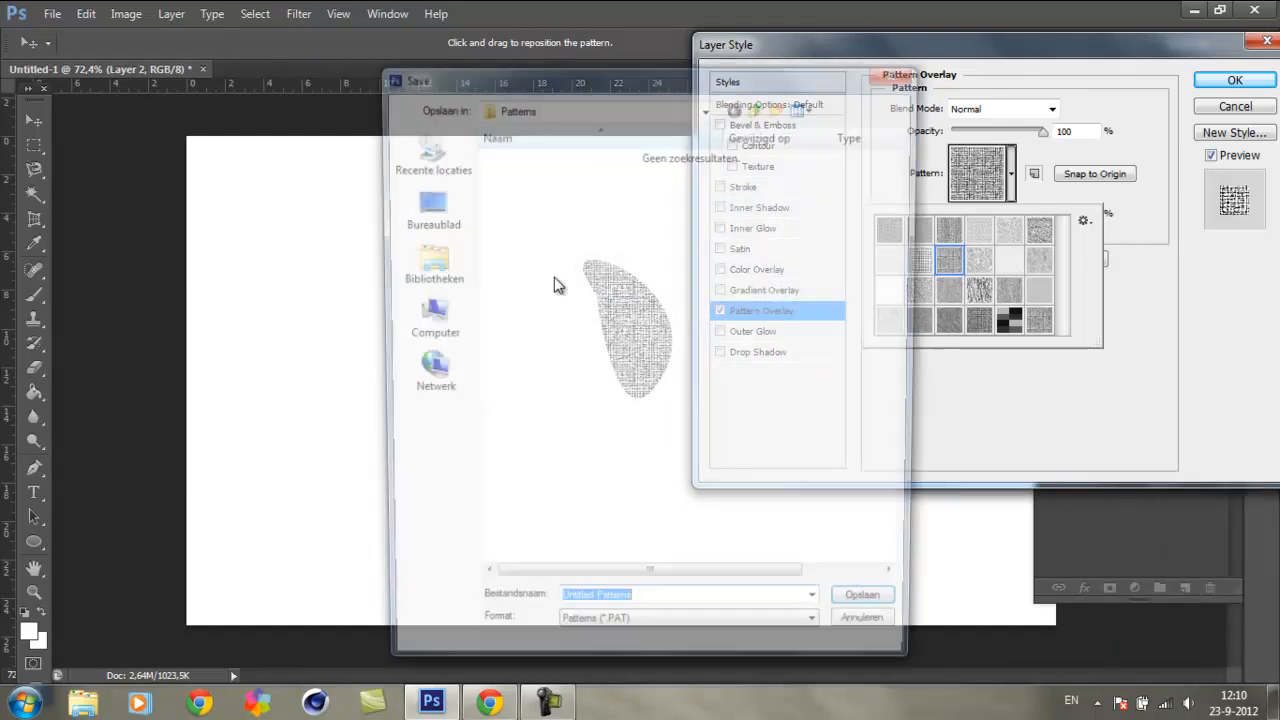
{"action": "left_click", "coordinate": [893, 70]}
Step: Try several rock patterns on the shape and choose the grey pebbles pattern for the overlay
{"action": "left_click", "coordinate": [979, 230]}
{"action": "left_click", "coordinate": [1009, 230]}
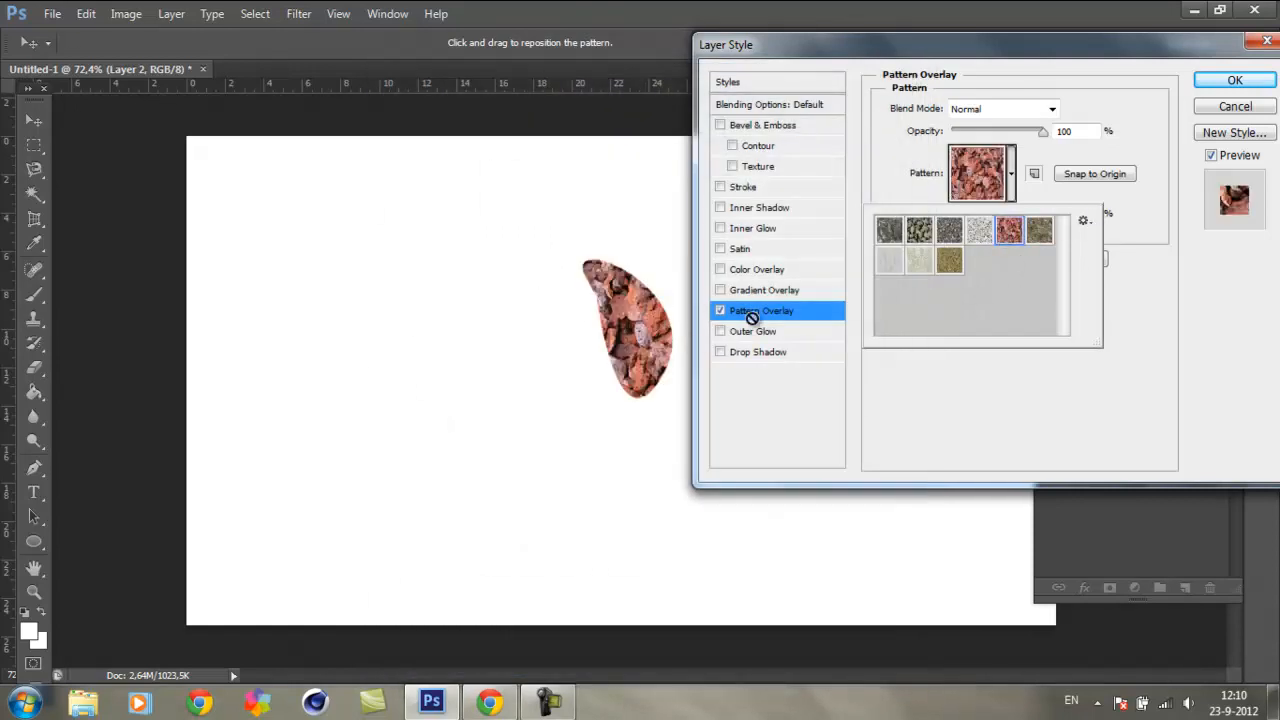
{"action": "left_click", "coordinate": [950, 262]}
{"action": "left_click", "coordinate": [890, 232]}
{"action": "left_click", "coordinate": [913, 233]}
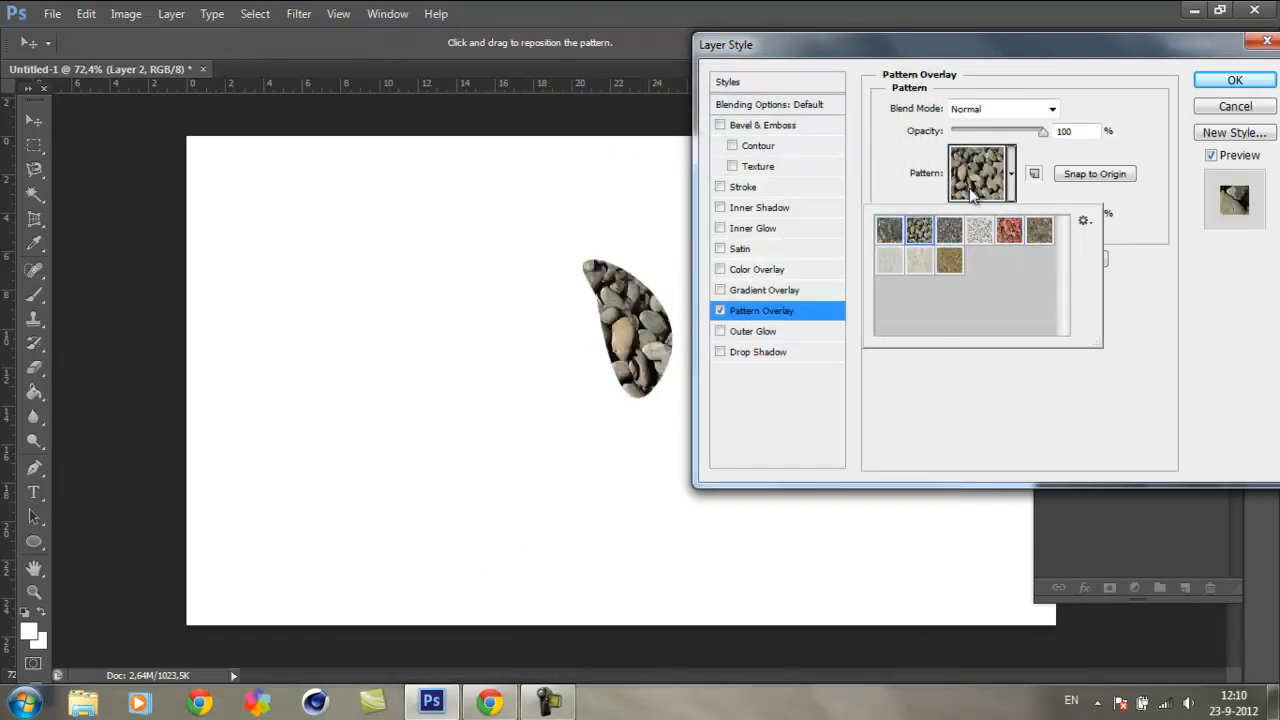
{"action": "left_click", "coordinate": [1163, 210]}
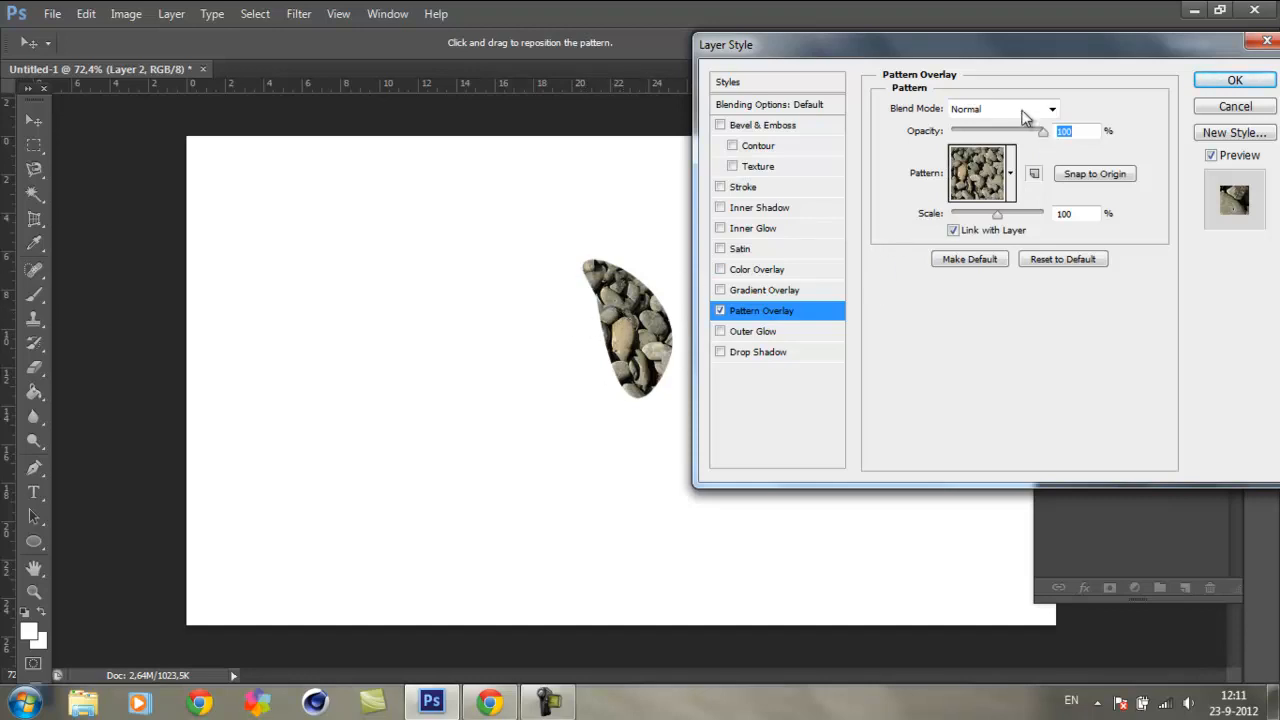
Step: Lower the pattern overlay's opacity to 0%, restore it to 100%, and reduce the pattern scale to about 35%
{"action": "left_click_drag", "start_coordinate": [1046, 133], "coordinate": [1145, 150]}
{"action": "left_click_drag", "start_coordinate": [1048, 142], "coordinate": [815, 150]}
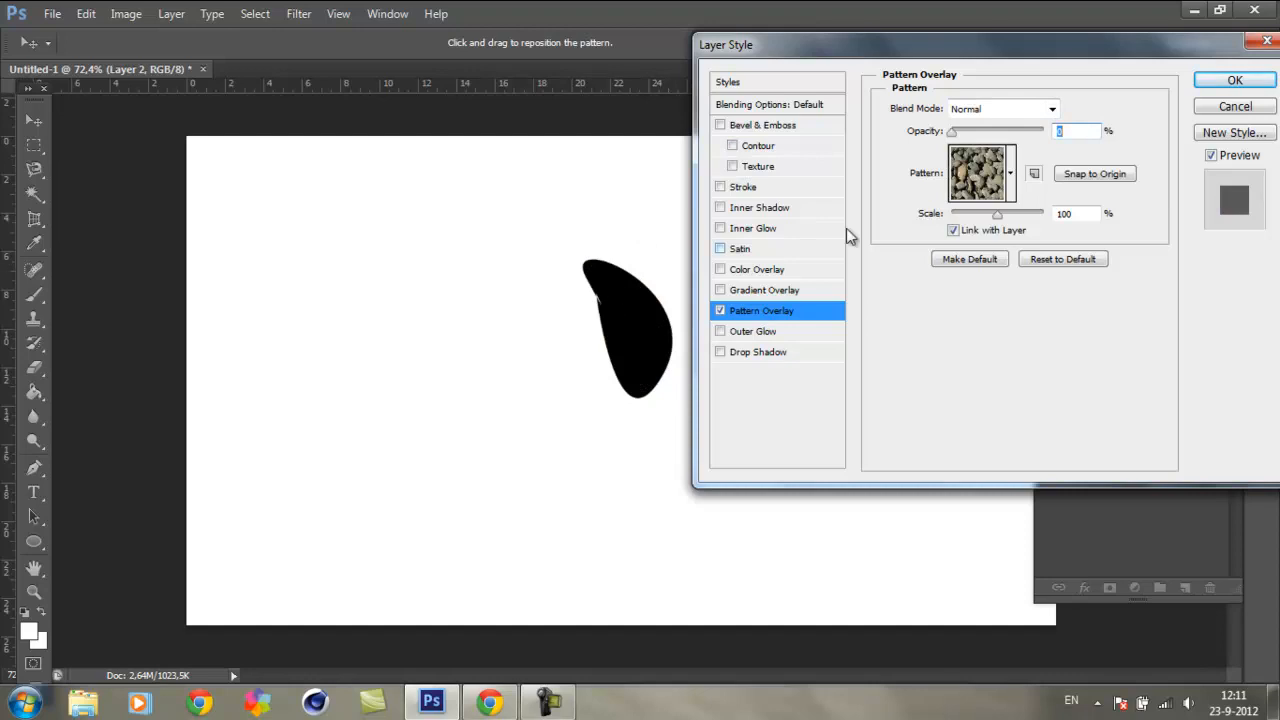
{"action": "left_click_drag", "start_coordinate": [948, 136], "coordinate": [1045, 133]}
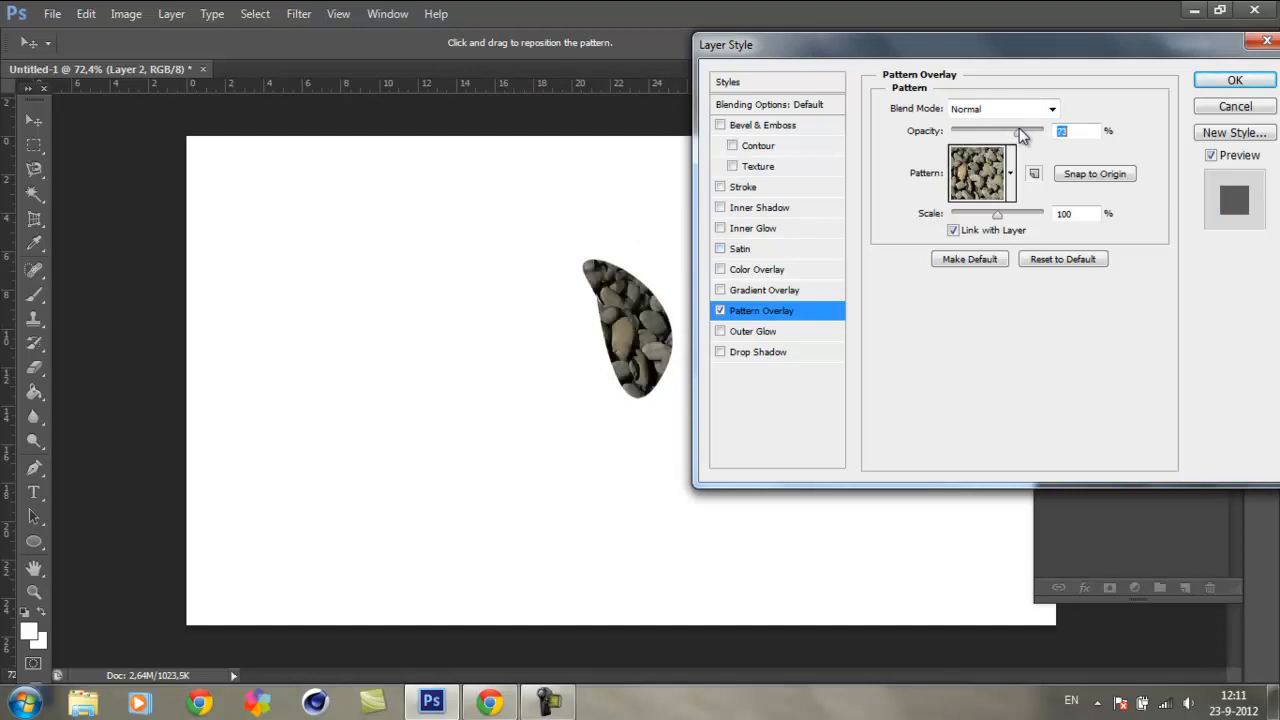
{"action": "left_click_drag", "start_coordinate": [998, 216], "coordinate": [967, 208]}
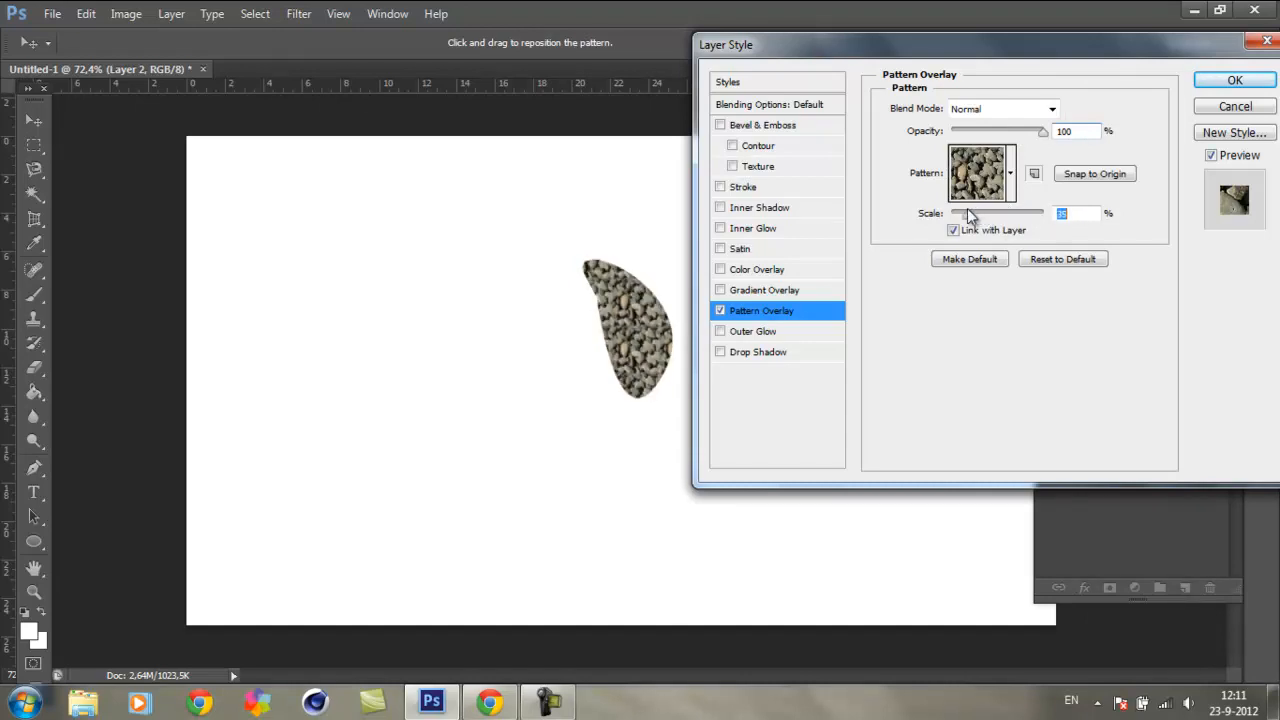
Step: Turn off the pattern overlay and enable a gradient overlay with its opacity at 71%
{"action": "left_click", "coordinate": [720, 311]}
{"action": "left_click", "coordinate": [764, 291]}
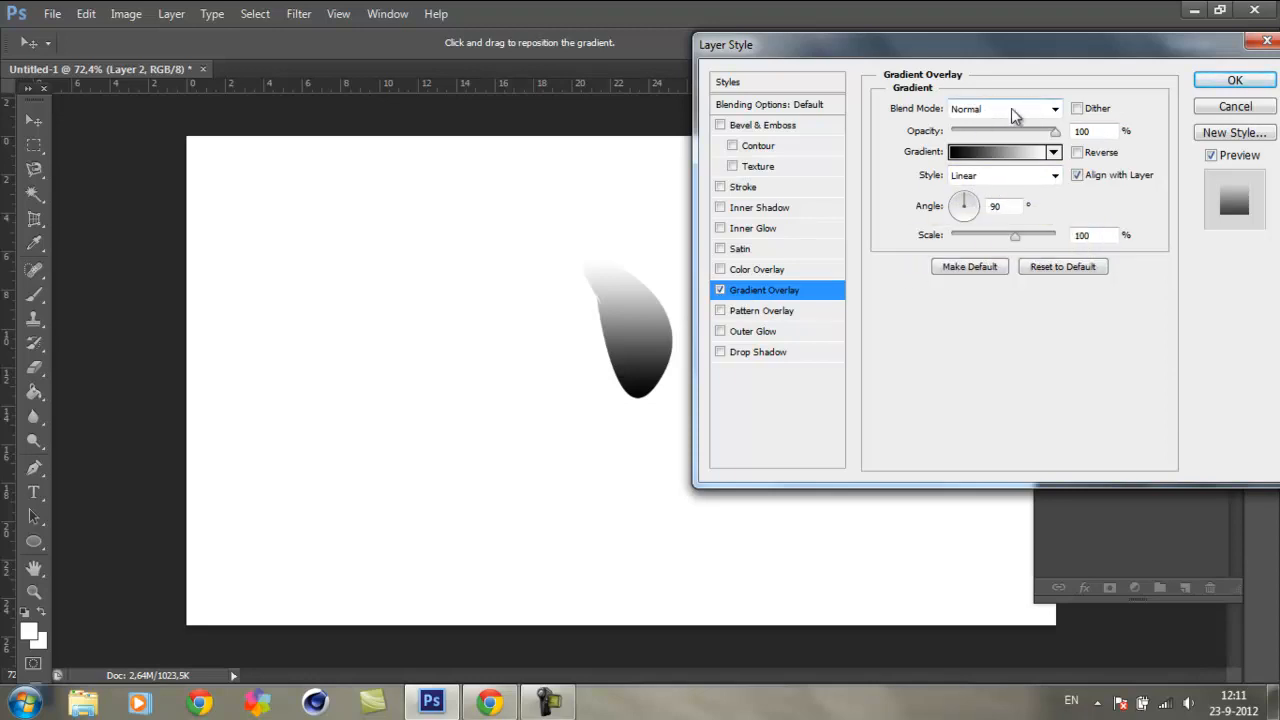
{"action": "mouse_move", "coordinate": [1055, 134]}
{"action": "left_mouse_down"}
{"action": "mouse_move", "coordinate": [1020, 162]}
{"action": "mouse_move", "coordinate": [1066, 172]}
{"action": "mouse_move", "coordinate": [1029, 176]}
{"action": "left_mouse_up"}
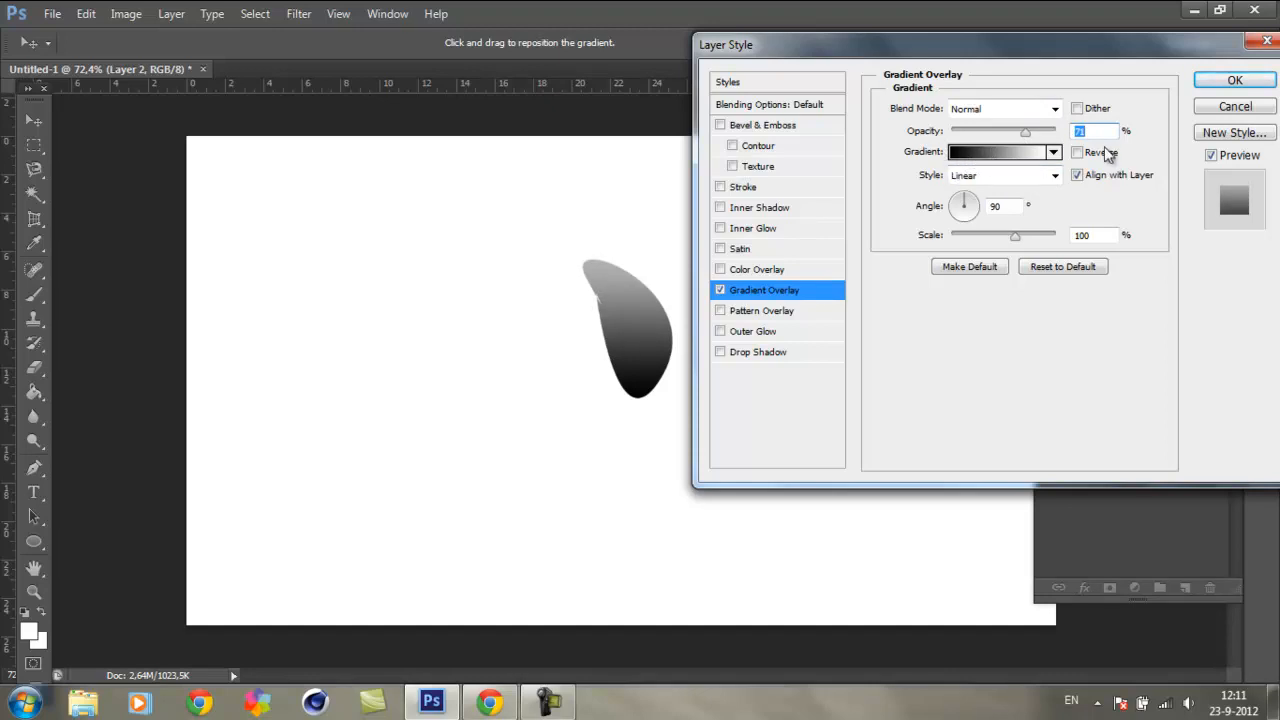
Step: Try the gold, silver and blue gradient presets on the overlay and choose the black-white-black gradient
{"action": "left_click", "coordinate": [1054, 152]}
{"action": "left_click", "coordinate": [942, 190]}
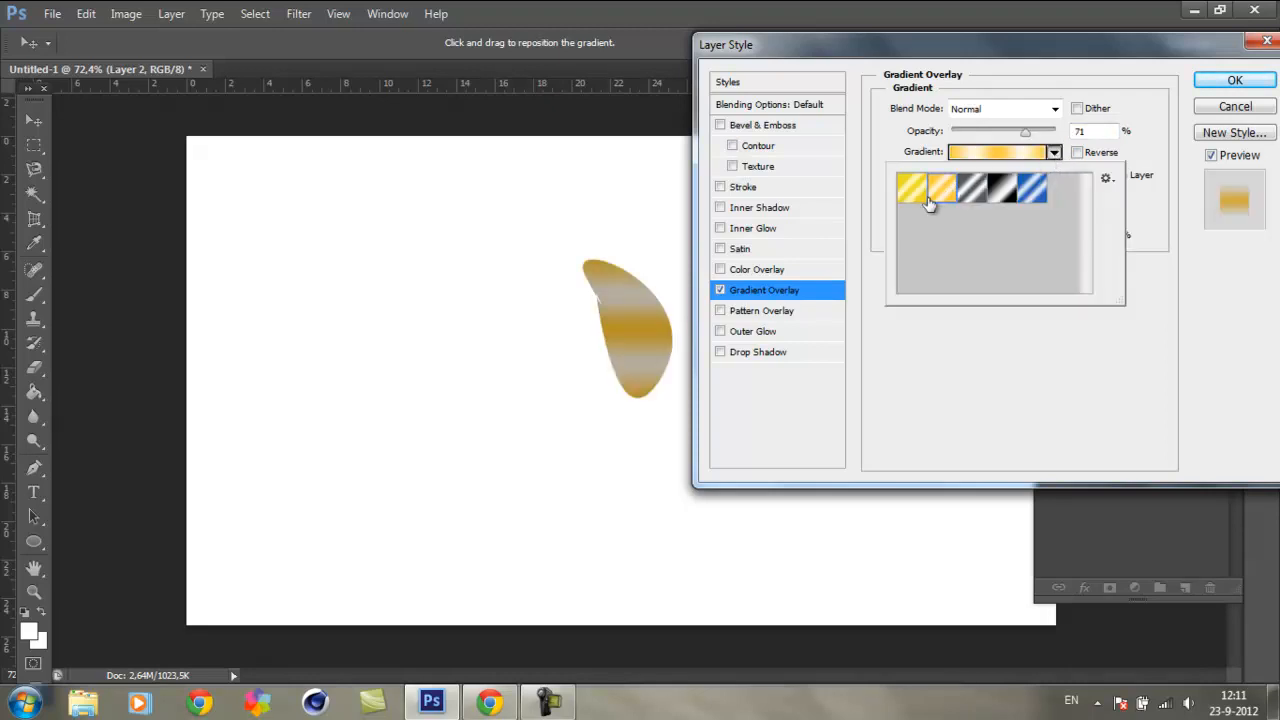
{"action": "left_click", "coordinate": [971, 190]}
{"action": "left_click", "coordinate": [1001, 190]}
{"action": "left_click", "coordinate": [1031, 190]}
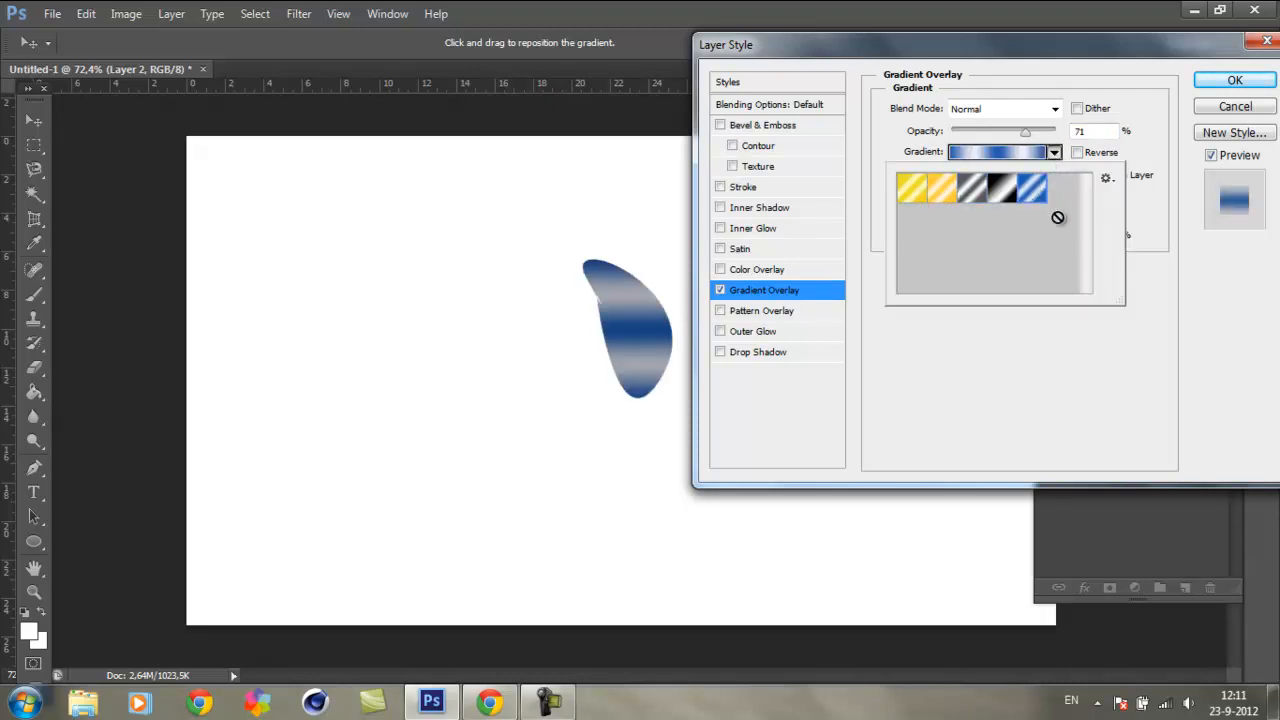
{"action": "left_click", "coordinate": [990, 190]}
{"action": "left_click", "coordinate": [1133, 297]}
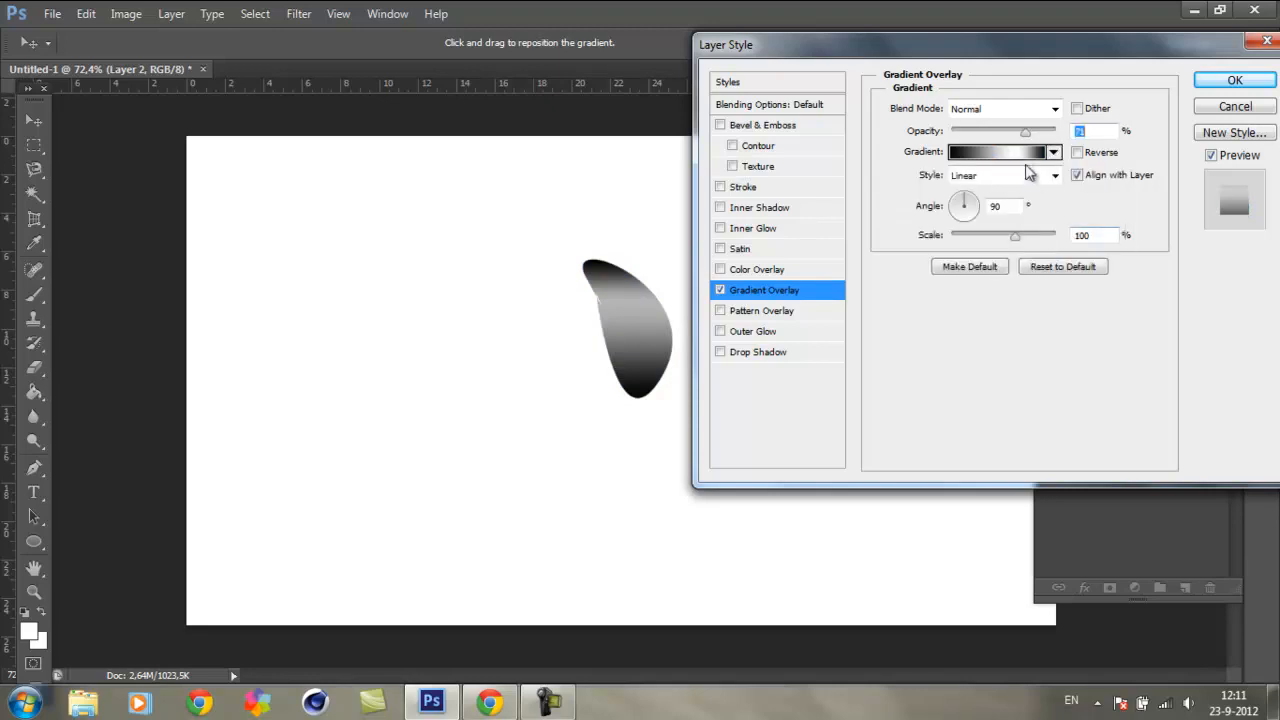
Step: Edit the overlay's gradient: move the white middle stop to 49% and set the starting stop's colour to light grey dadada
{"action": "left_click", "coordinate": [1021, 156]}
{"action": "left_click_drag", "start_coordinate": [415, 115], "coordinate": [989, 50]}
{"action": "left_click_drag", "start_coordinate": [1044, 362], "coordinate": [966, 363]}
{"action": "double_click", "coordinate": [792, 363]}
{"action": "left_click_drag", "start_coordinate": [493, 321], "coordinate": [426, 314]}
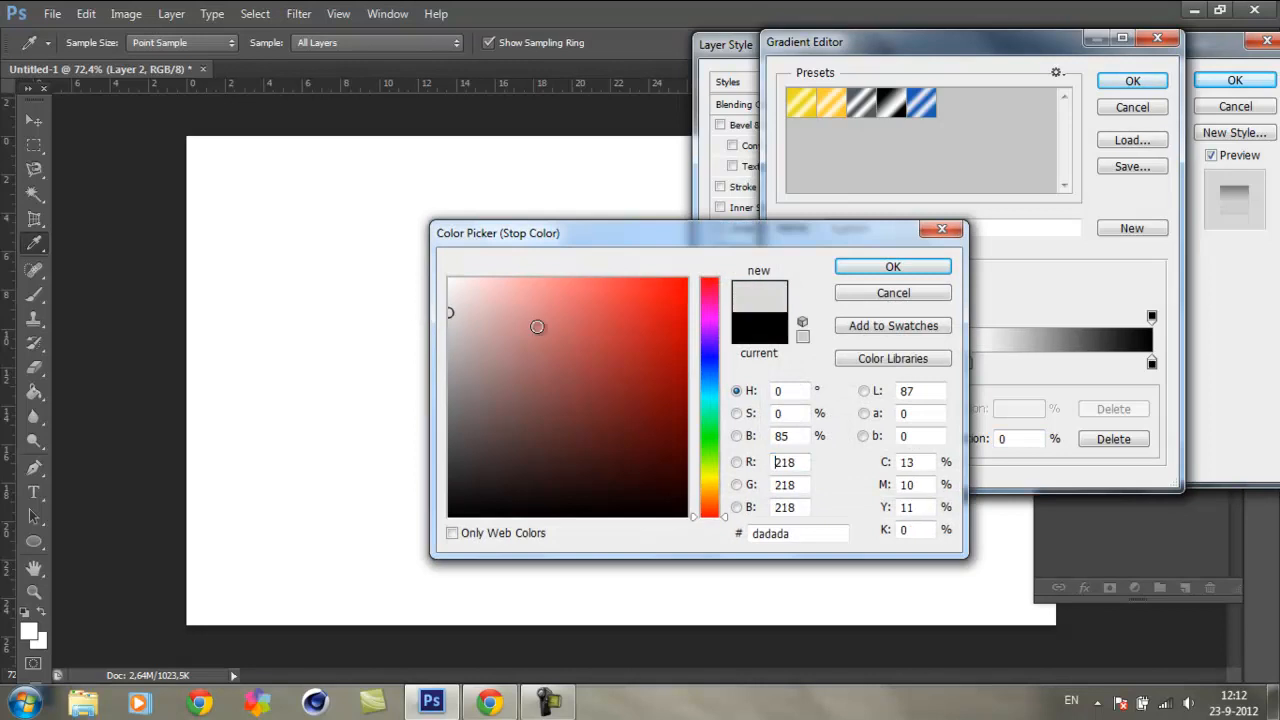
{"action": "left_click", "coordinate": [892, 266]}
Step: Set the gradient's end stop at 100% to the dark grey 6a6a6a
{"action": "double_click", "coordinate": [1152, 363]}
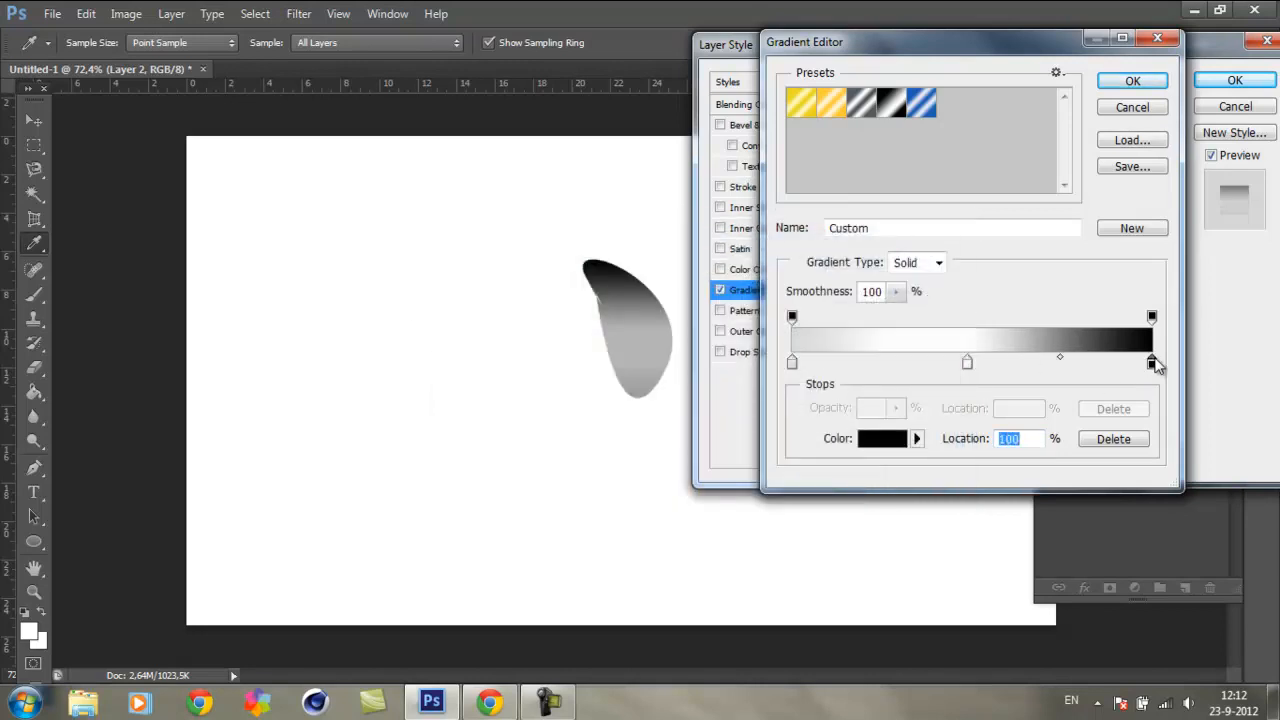
{"action": "left_click", "coordinate": [463, 395]}
{"action": "left_click_drag", "start_coordinate": [463, 395], "coordinate": [437, 417]}
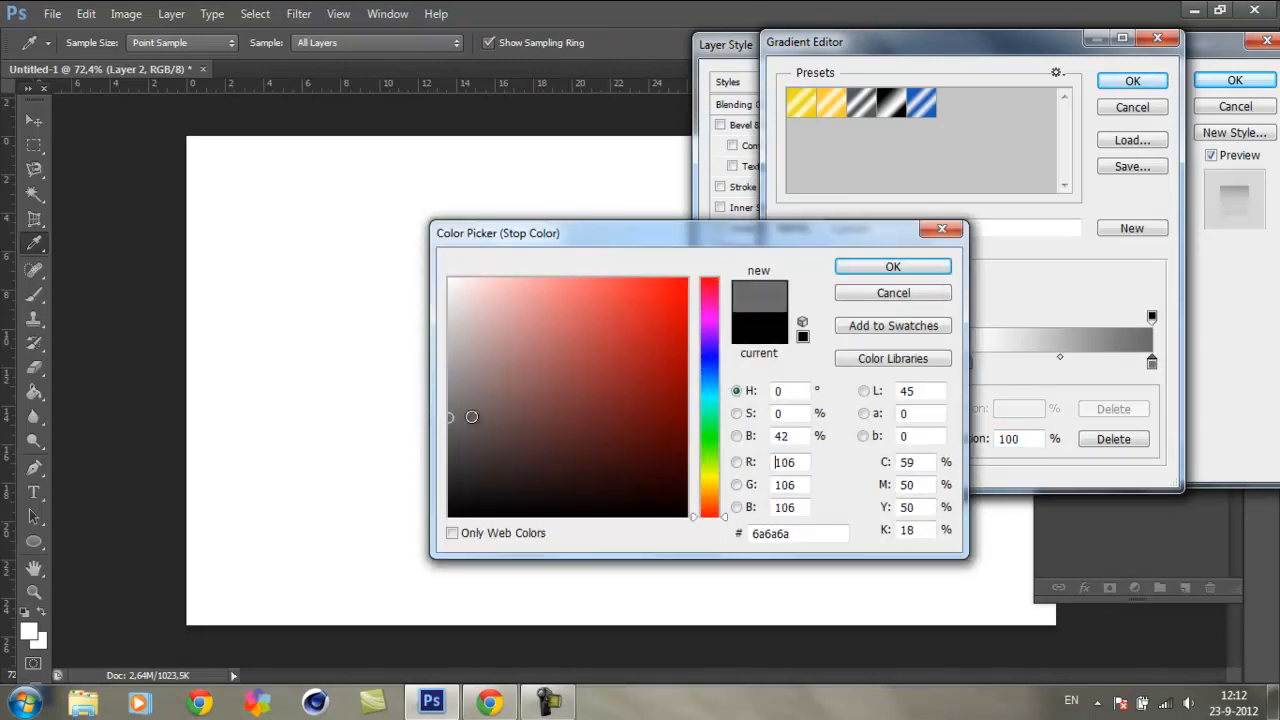
{"action": "left_click", "coordinate": [893, 266]}
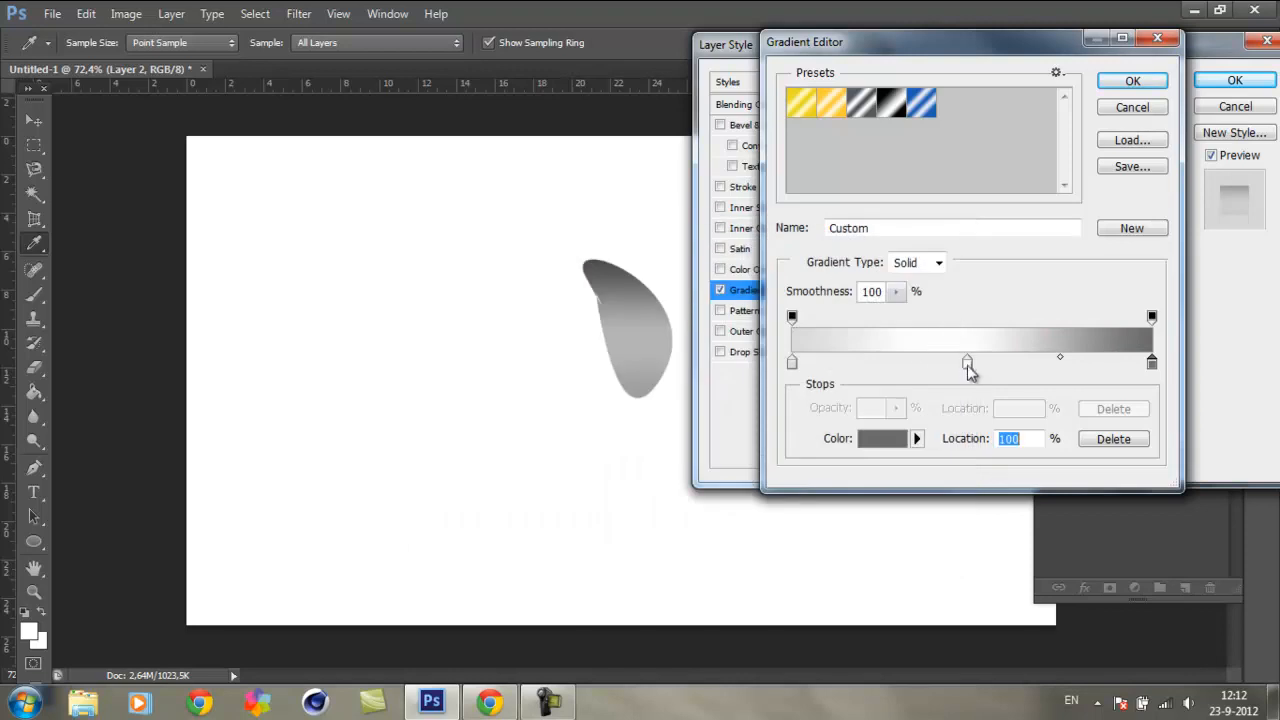
Step: Delete the white middle stop, keep the starting stop's light grey, and apply the edited gradient to the overlay
{"action": "left_click", "coordinate": [967, 363]}
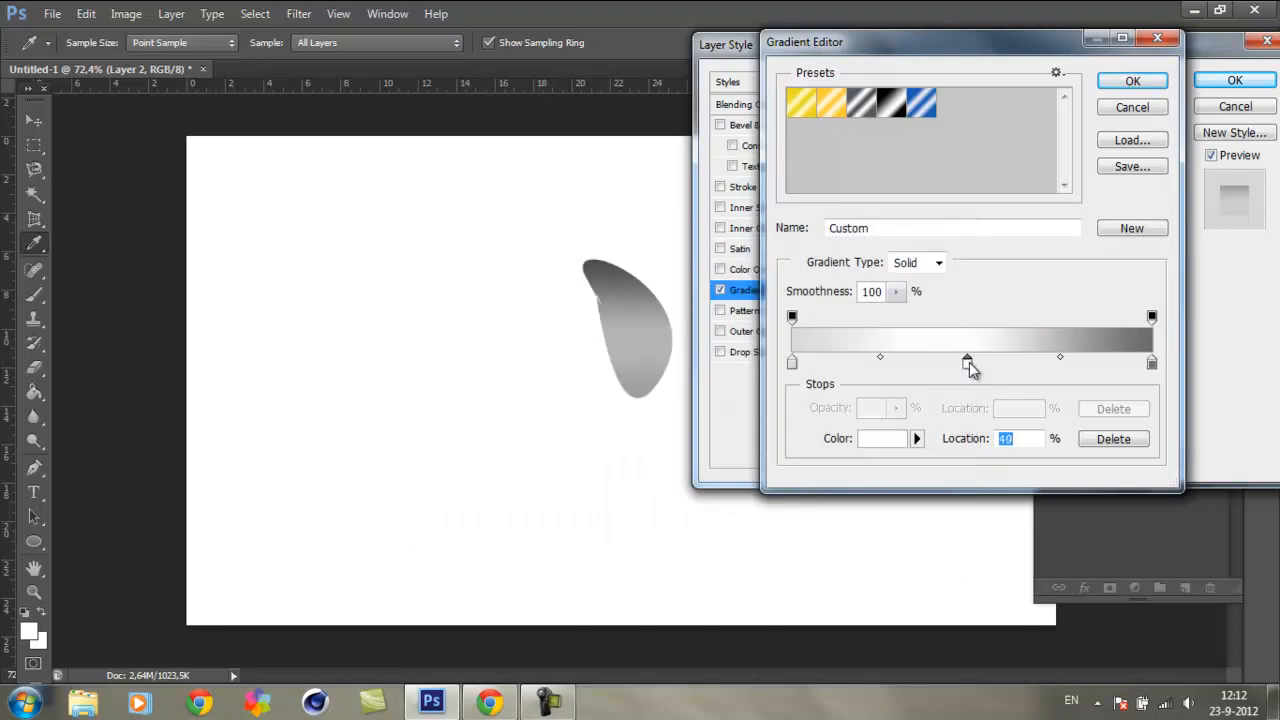
{"action": "key", "text": "Delete"}
{"action": "double_click", "coordinate": [792, 362]}
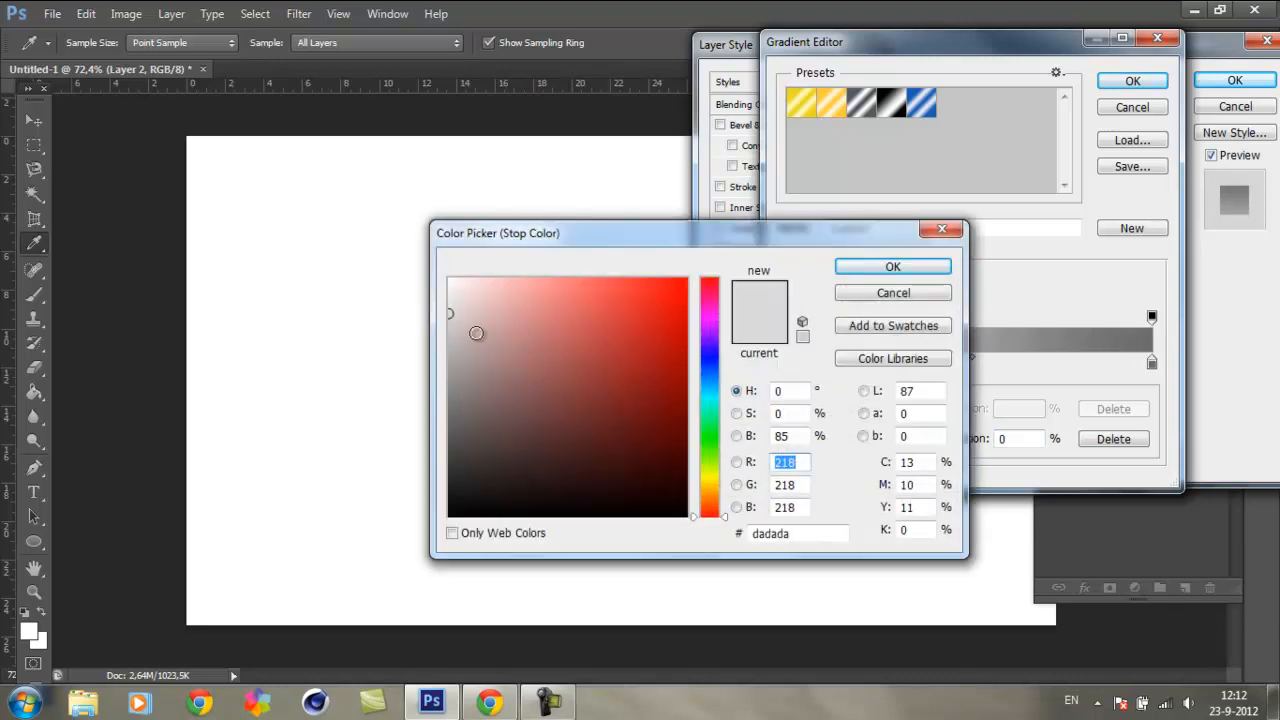
{"action": "left_click", "coordinate": [910, 270]}
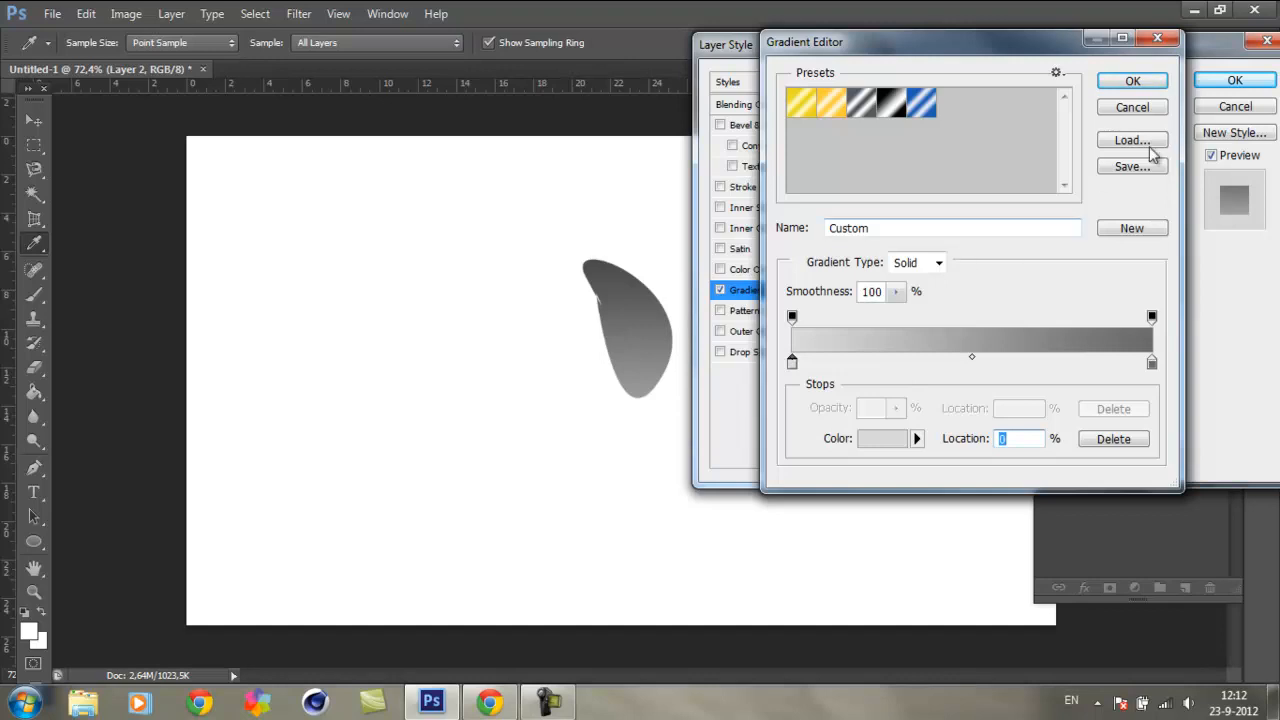
{"action": "left_click", "coordinate": [1133, 80]}
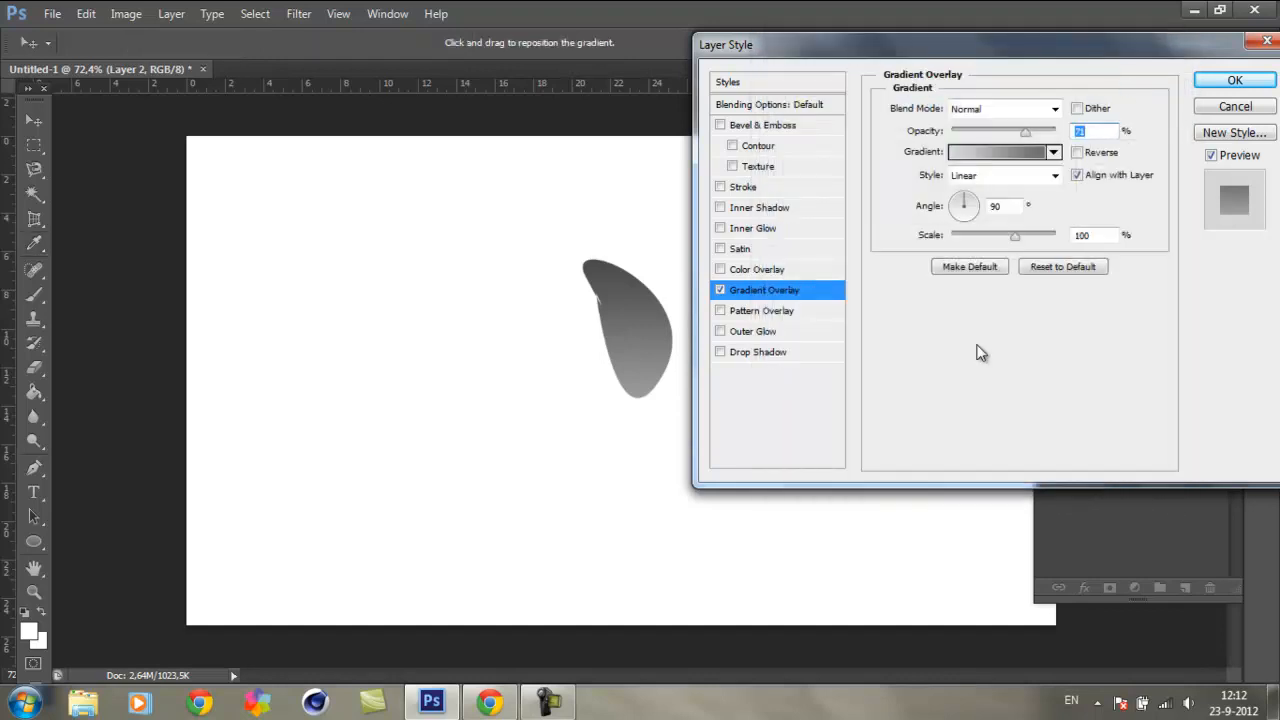
Step: Set the gradient overlay's opacity to 80%, rotate its angle to 71°, and keep the Linear style
{"action": "mouse_move", "coordinate": [1027, 133]}
{"action": "left_mouse_down"}
{"action": "mouse_move", "coordinate": [1075, 140]}
{"action": "mouse_move", "coordinate": [1035, 140]}
{"action": "left_mouse_up"}
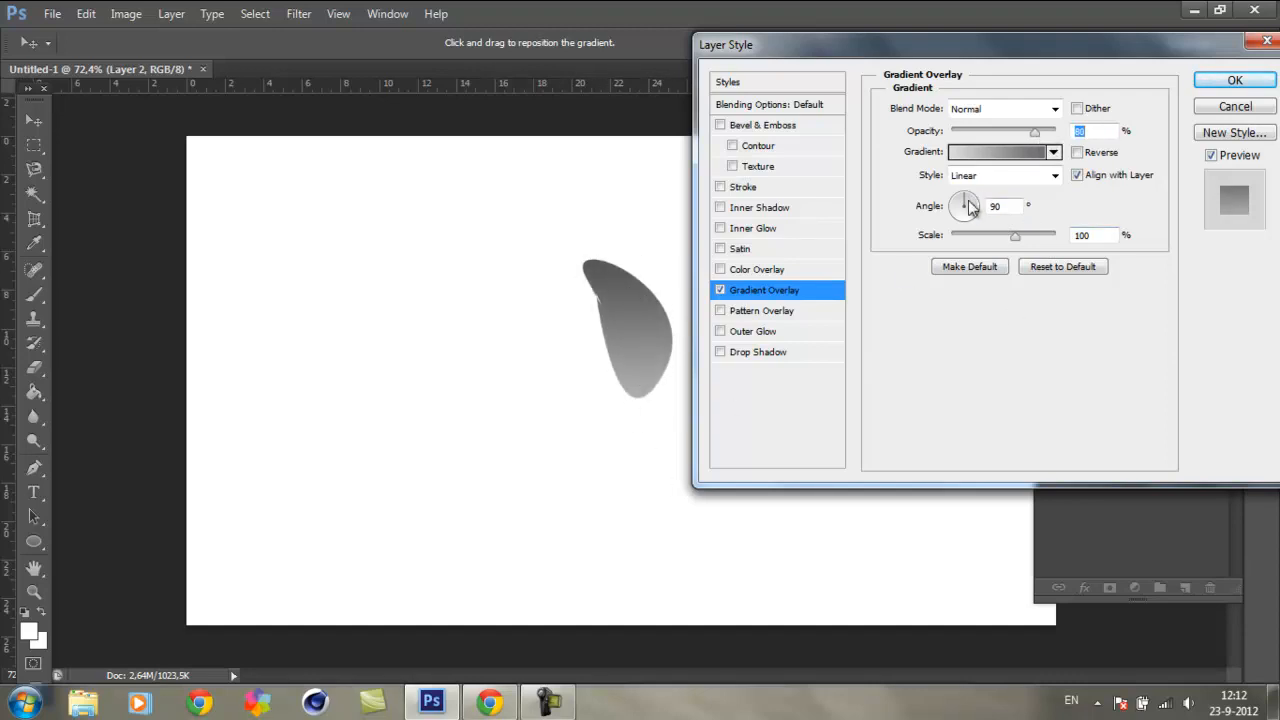
{"action": "left_click_drag", "start_coordinate": [962, 197], "coordinate": [956, 238]}
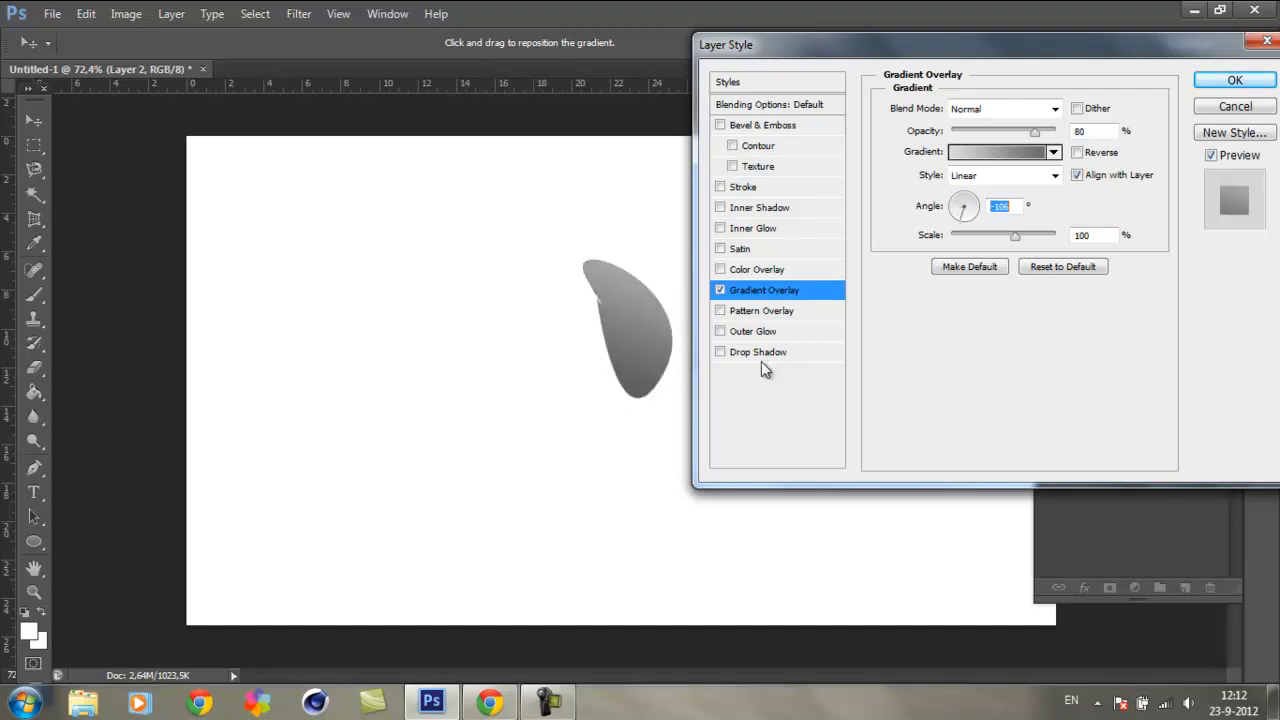
{"action": "left_click_drag", "start_coordinate": [1000, 225], "coordinate": [971, 188]}
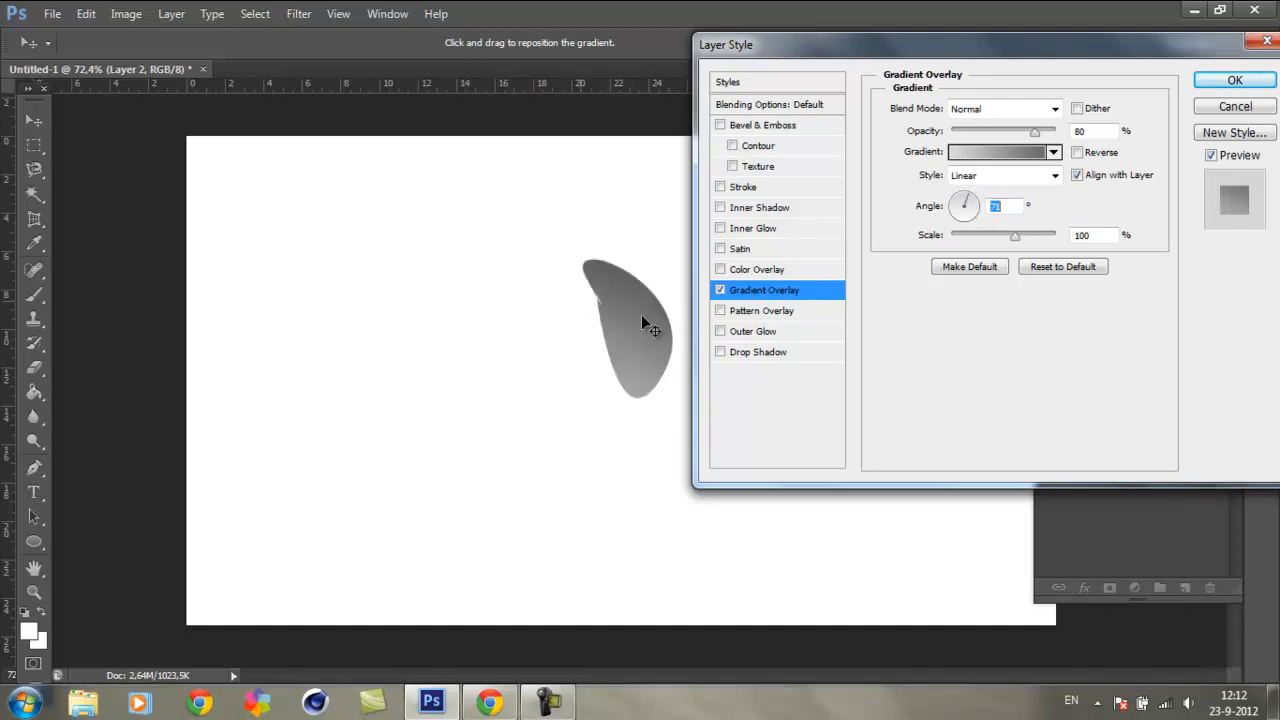
{"action": "left_click", "coordinate": [1055, 176]}
{"action": "left_click", "coordinate": [977, 198]}
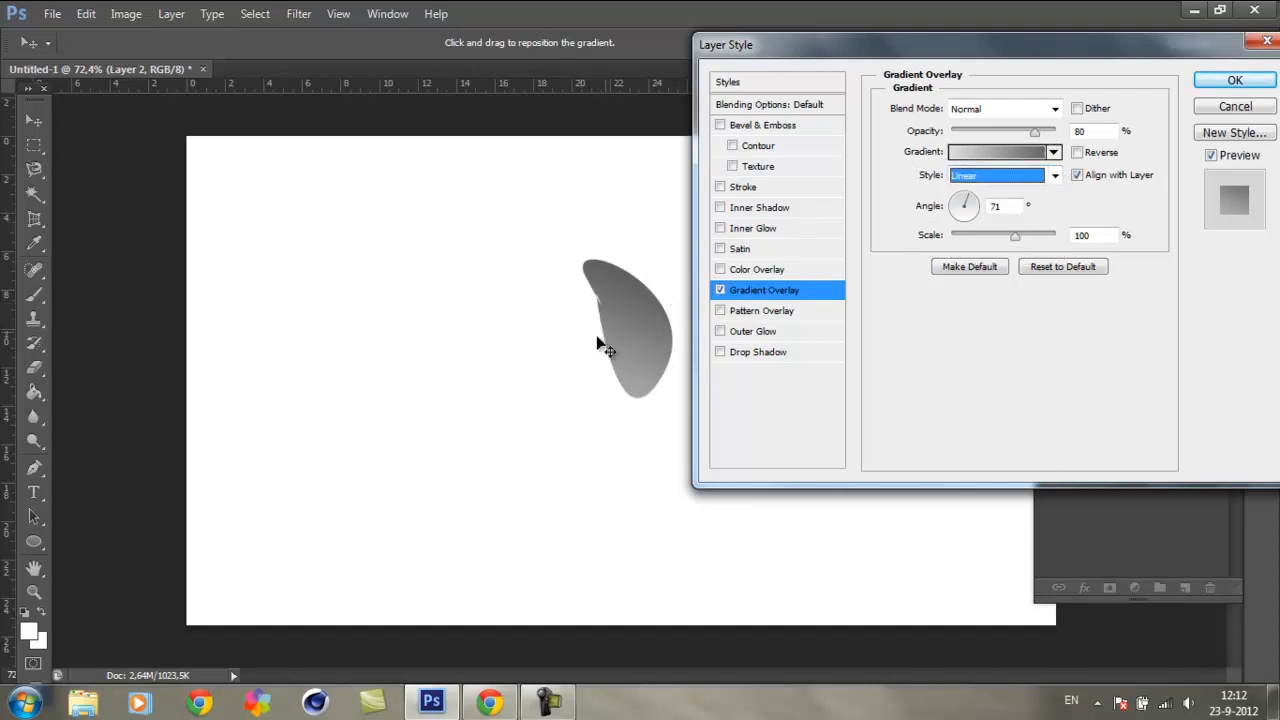
Step: Switch the gradient overlay to the Radial style and try several angles, ending on 115°
{"action": "left_click", "coordinate": [1054, 178]}
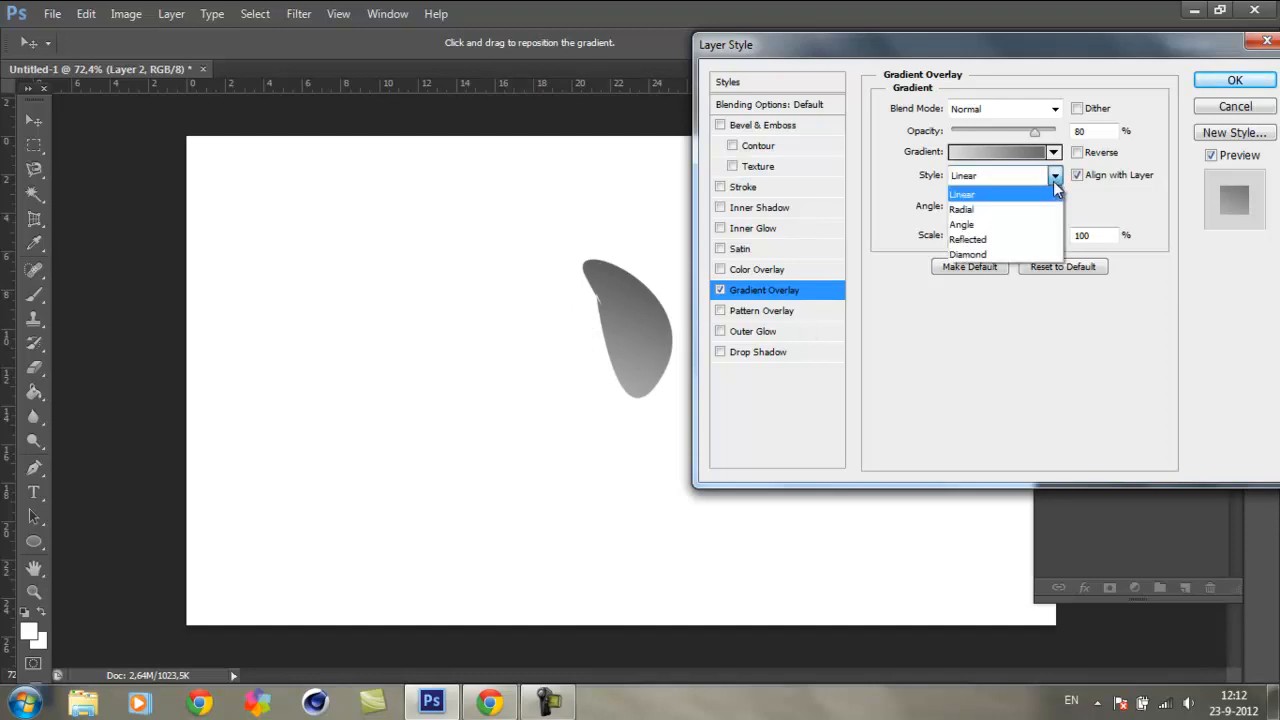
{"action": "left_click", "coordinate": [984, 210]}
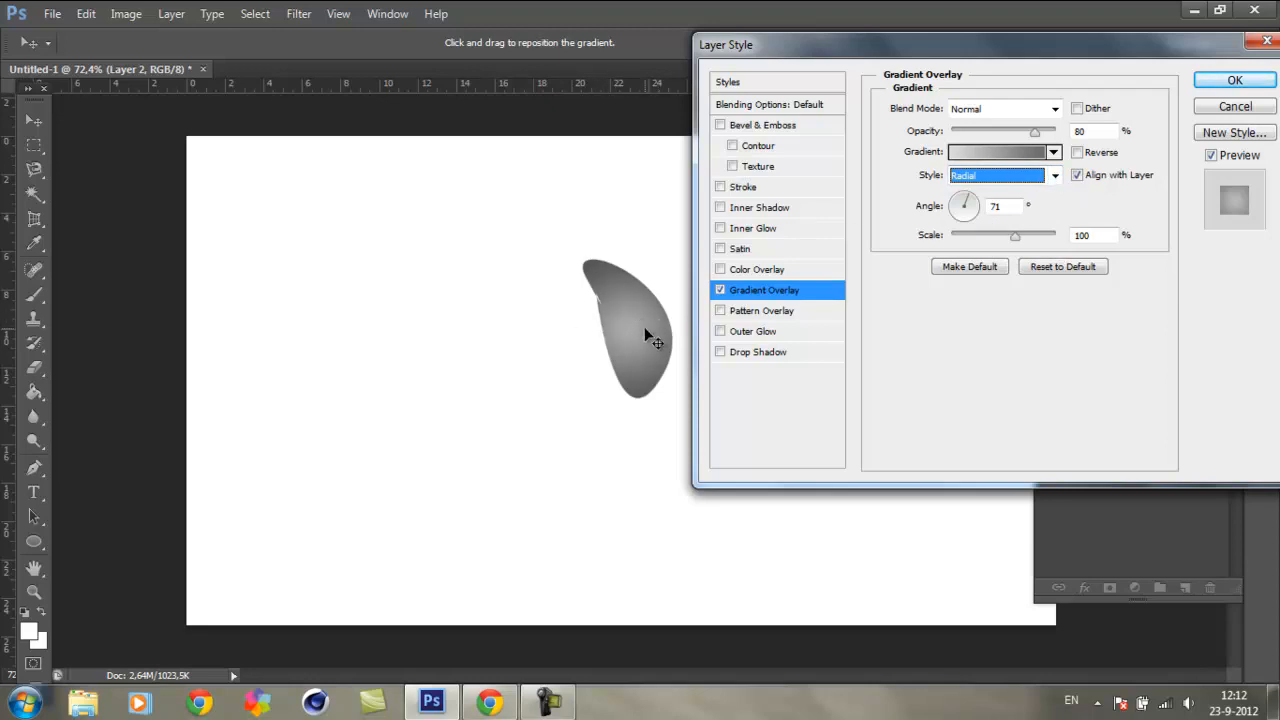
{"action": "left_click", "coordinate": [968, 194]}
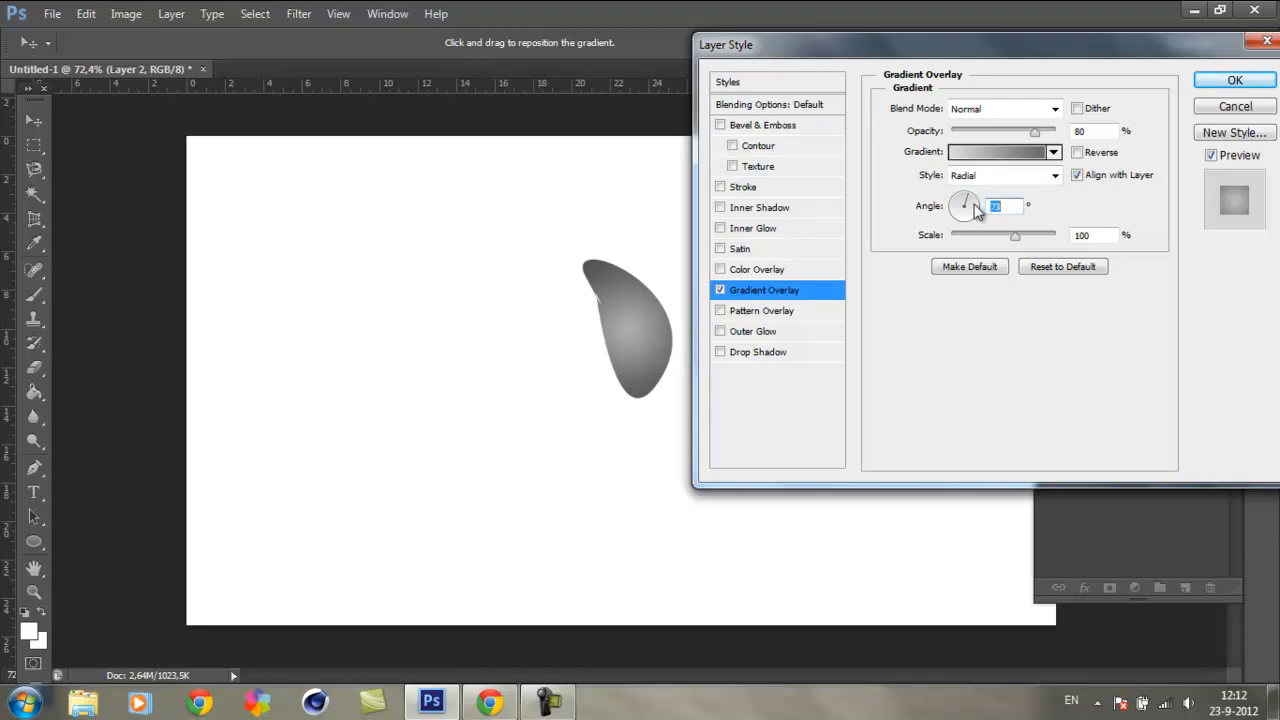
{"action": "left_click", "coordinate": [978, 220]}
{"action": "left_click", "coordinate": [953, 238]}
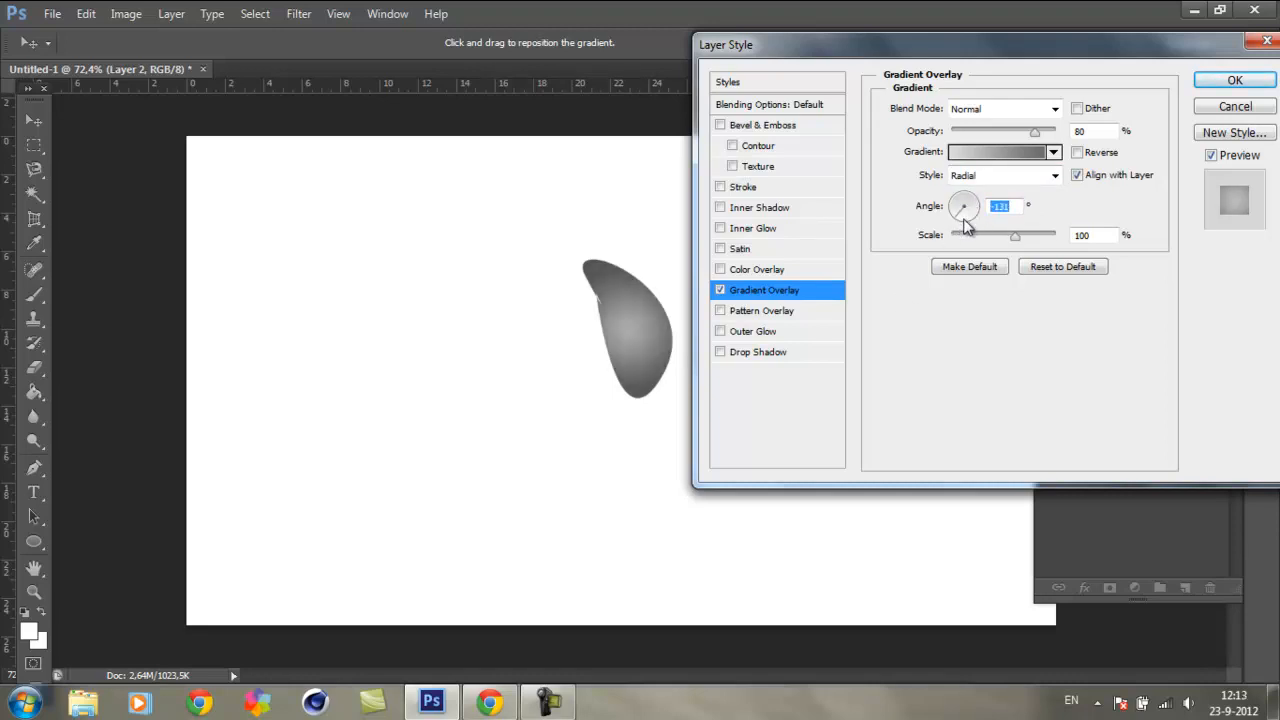
{"action": "left_click", "coordinate": [956, 192]}
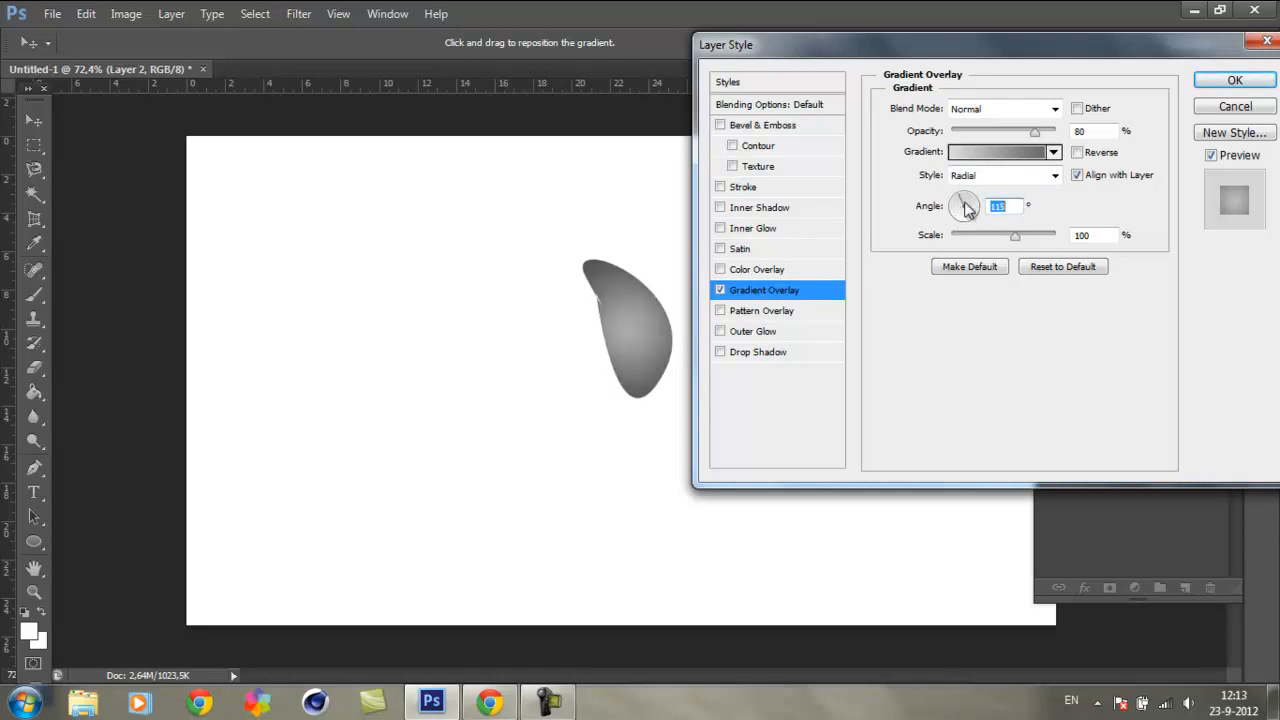
{"action": "left_click", "coordinate": [980, 215]}
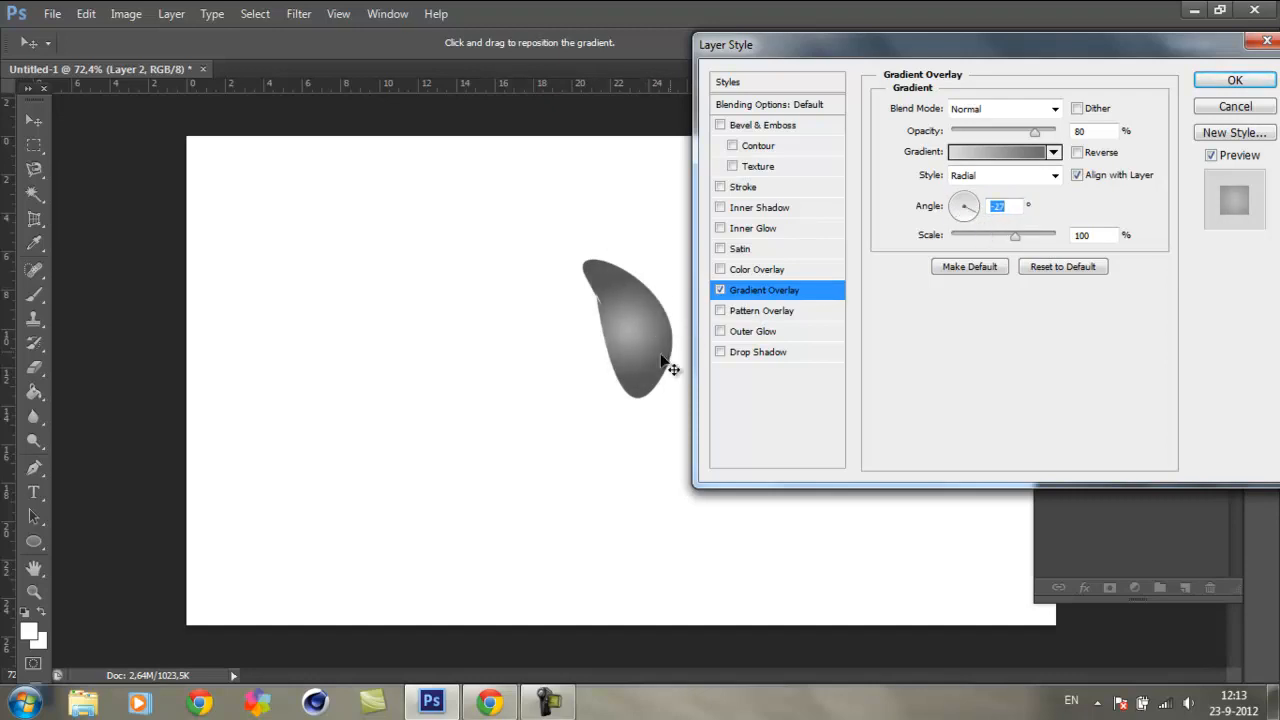
{"action": "key", "text": "ctrl+z"}
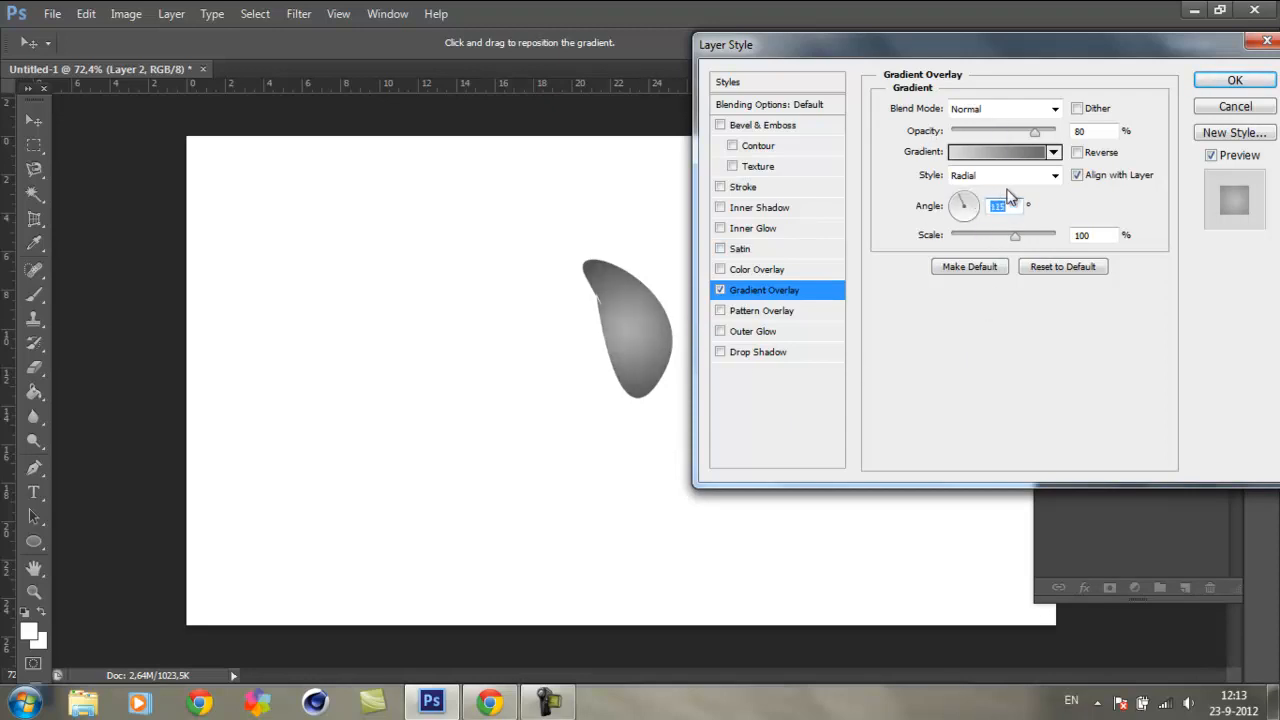
Step: Try the Angle, Reflected and Diamond styles on the gradient overlay and return it to Linear
{"action": "left_click", "coordinate": [1055, 176]}
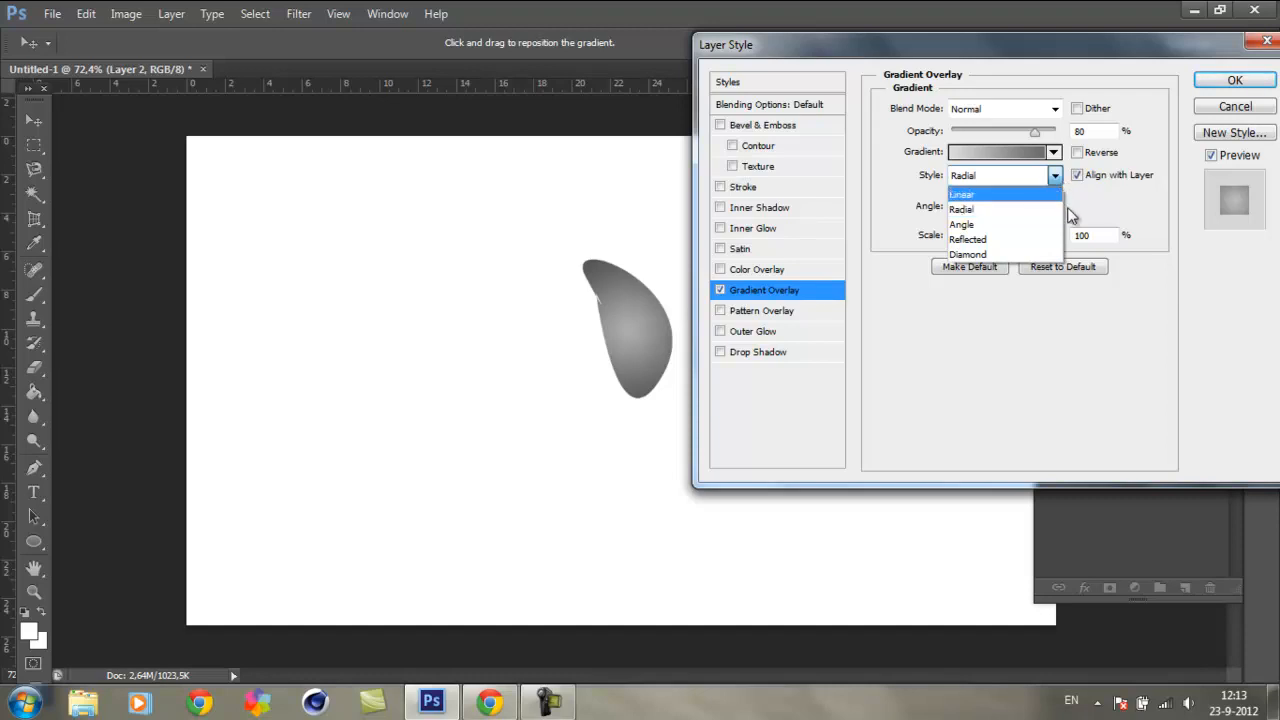
{"action": "left_click", "coordinate": [984, 226]}
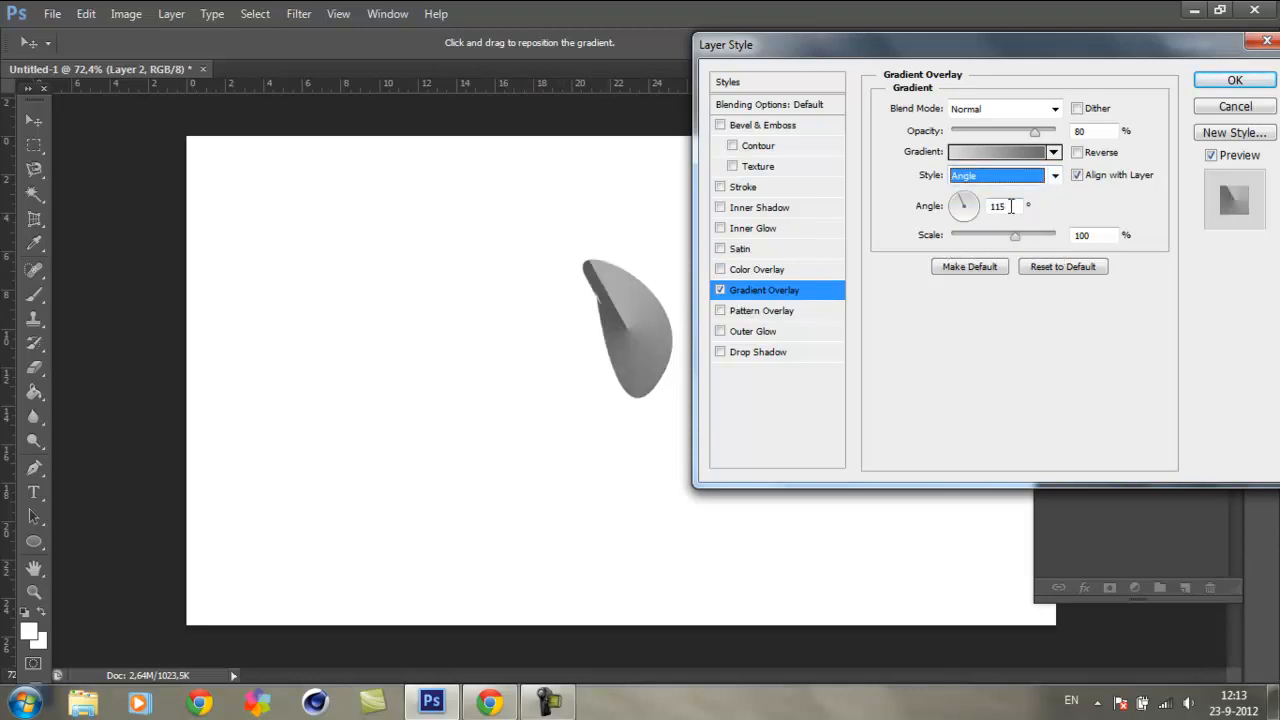
{"action": "left_click", "coordinate": [1054, 176]}
{"action": "left_click", "coordinate": [995, 240]}
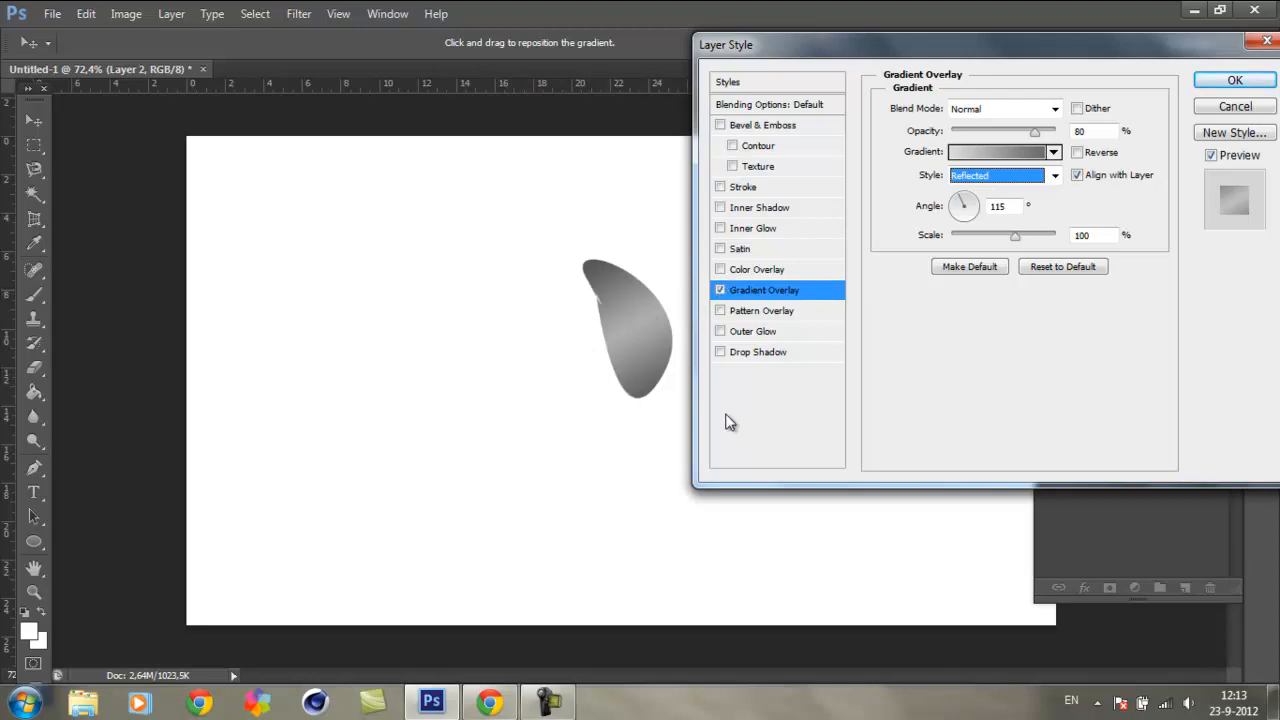
{"action": "left_click", "coordinate": [1055, 175]}
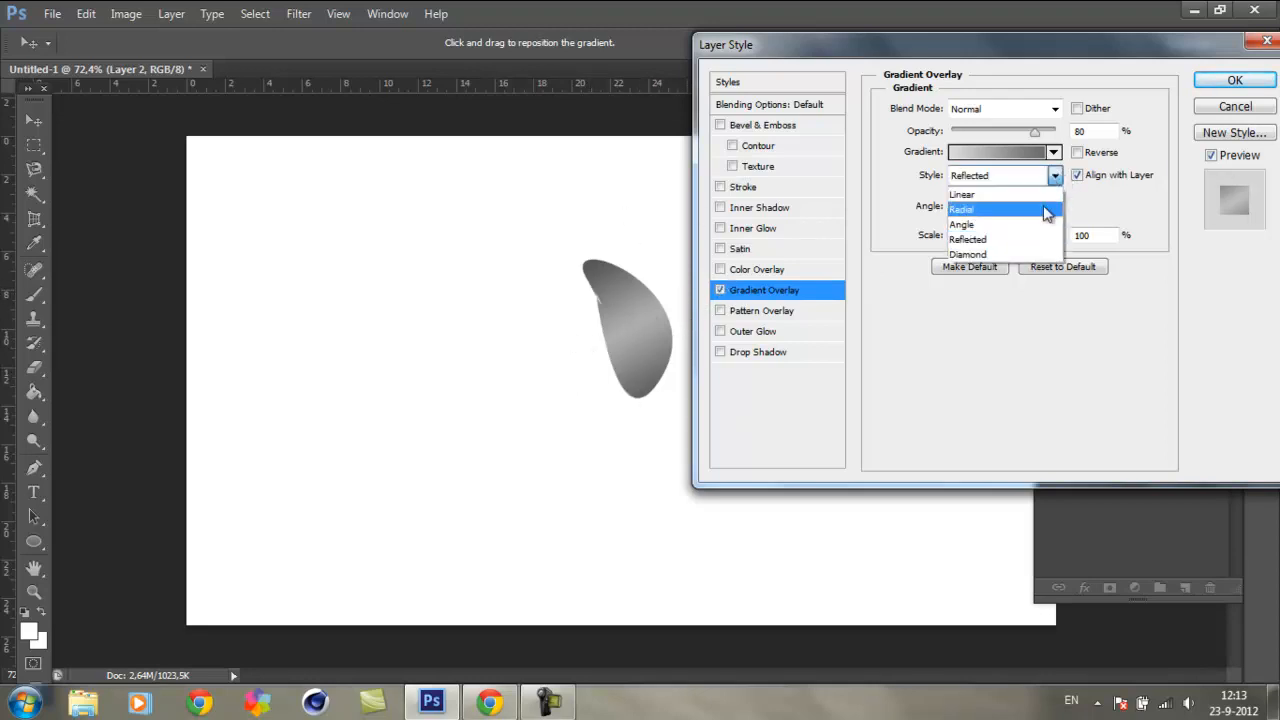
{"action": "left_click", "coordinate": [1003, 256]}
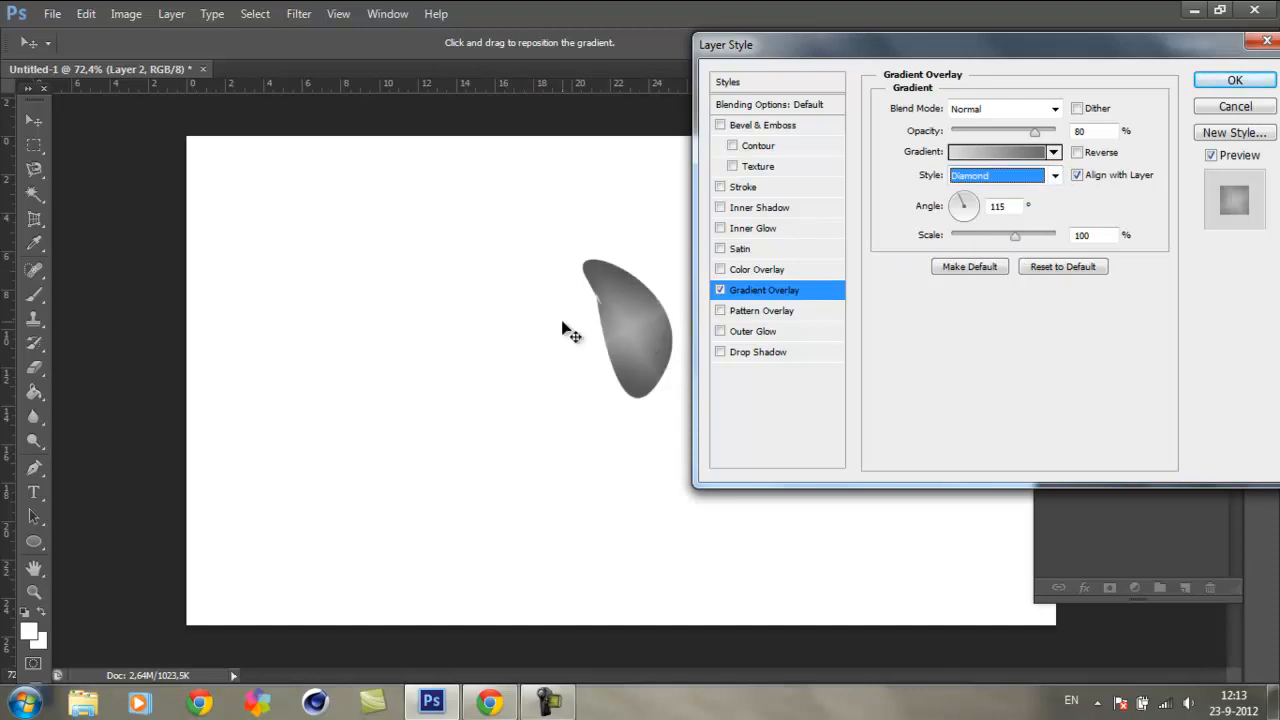
{"action": "left_click", "coordinate": [1054, 175]}
{"action": "left_click", "coordinate": [996, 192]}
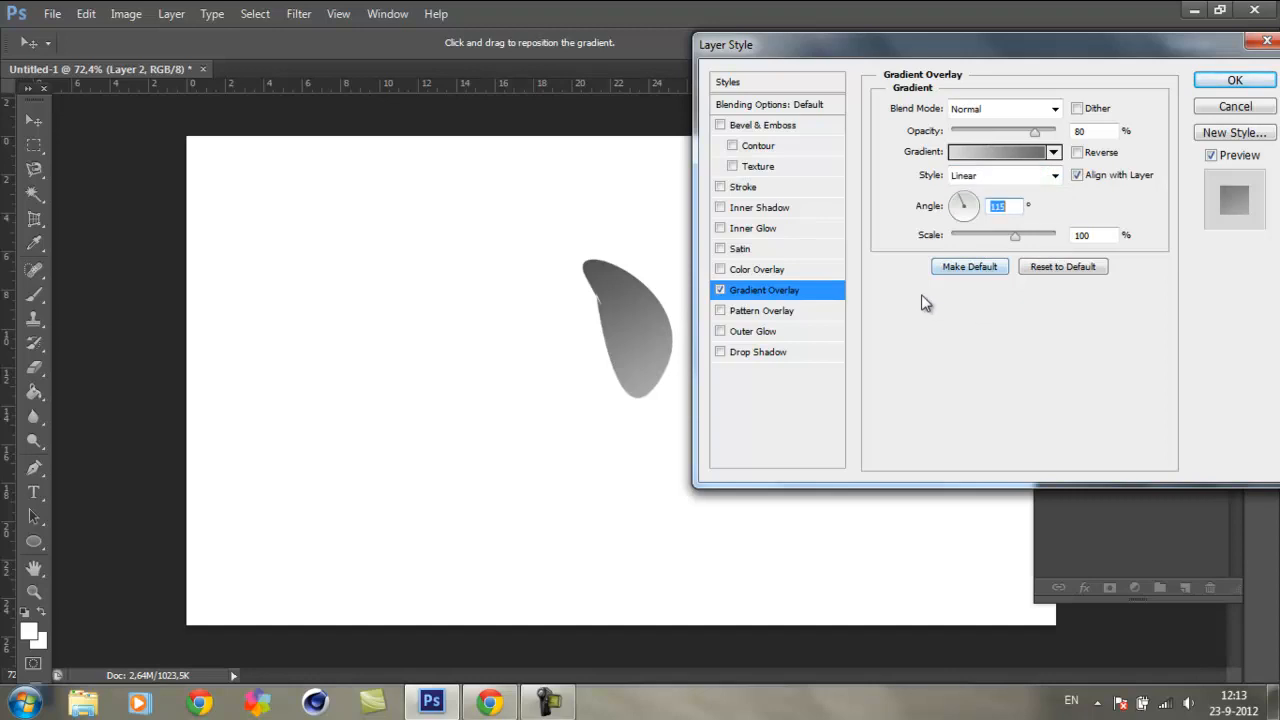
Step: Turn off the gradient overlay and apply a turquoise colour overlay in Normal mode at 100% opacity
{"action": "left_click", "coordinate": [720, 290]}
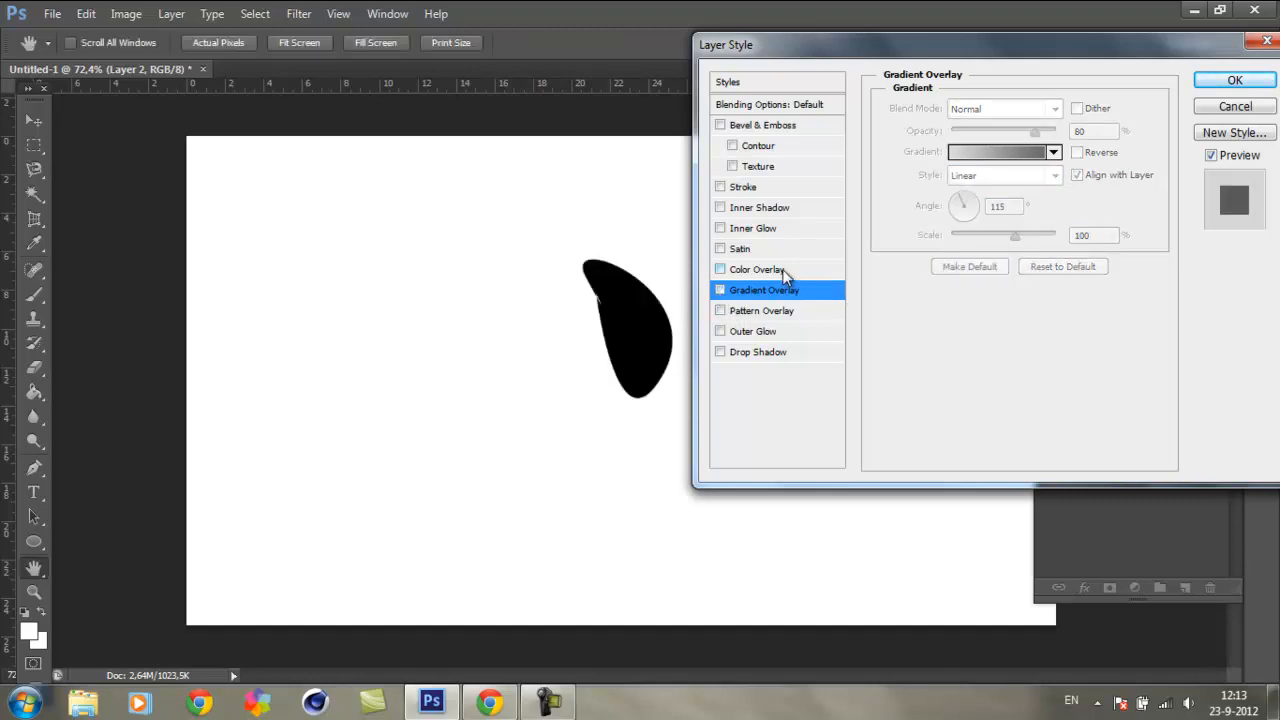
{"action": "left_click", "coordinate": [738, 271]}
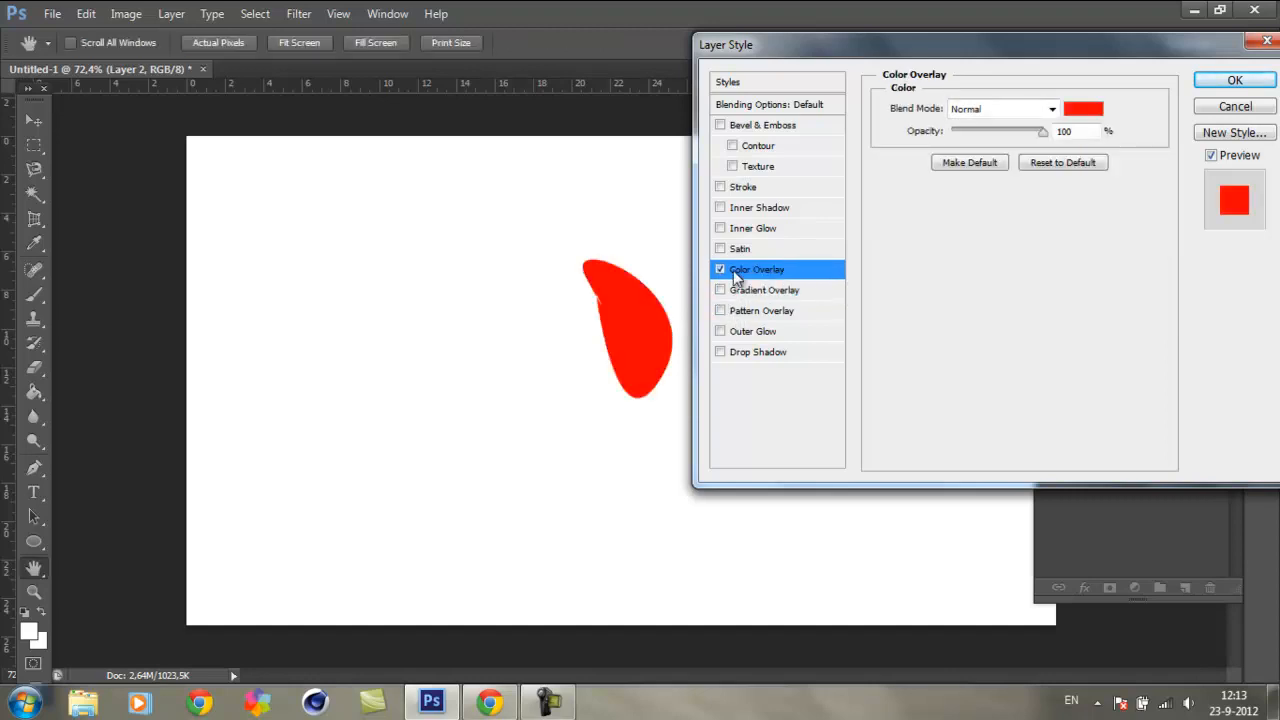
{"action": "left_click", "coordinate": [1083, 108]}
{"action": "left_click_drag", "start_coordinate": [828, 238], "coordinate": [1002, 137]}
{"action": "left_click", "coordinate": [1093, 311]}
{"action": "left_click", "coordinate": [1067, 187]}
{"action": "left_click", "coordinate": [1072, 168]}
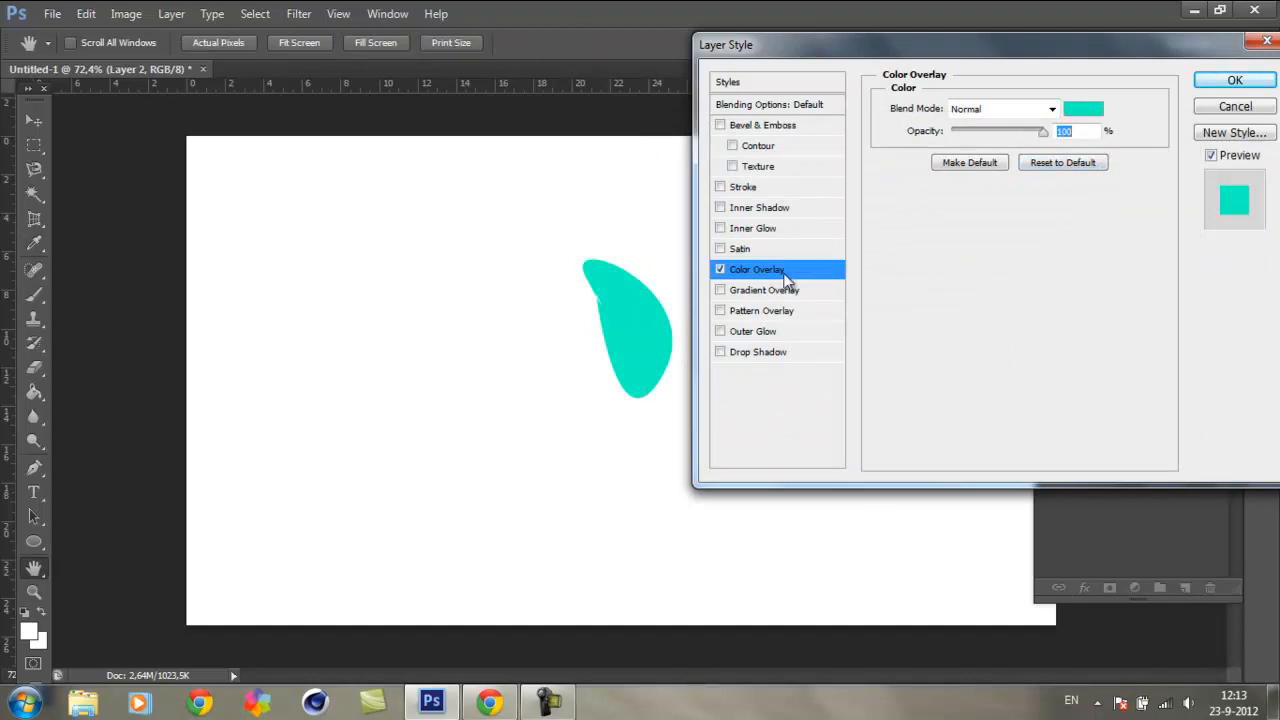
{"action": "left_click_drag", "start_coordinate": [1163, 65], "coordinate": [1184, 97]}
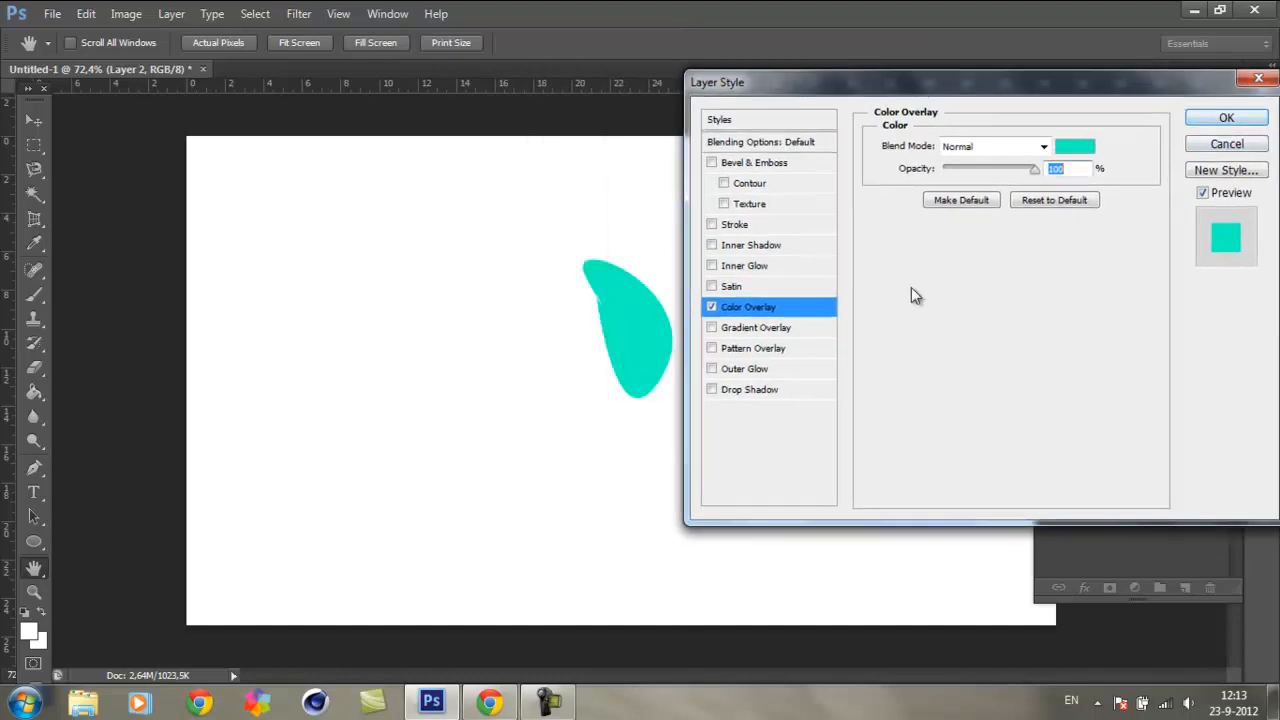
Step: With the colour overlay off, try Satin in Normal mode at 69% opacity, angle 124°, distance 34 px and size 100 px, and disable it
{"action": "left_click", "coordinate": [712, 307]}
{"action": "left_click", "coordinate": [731, 286]}
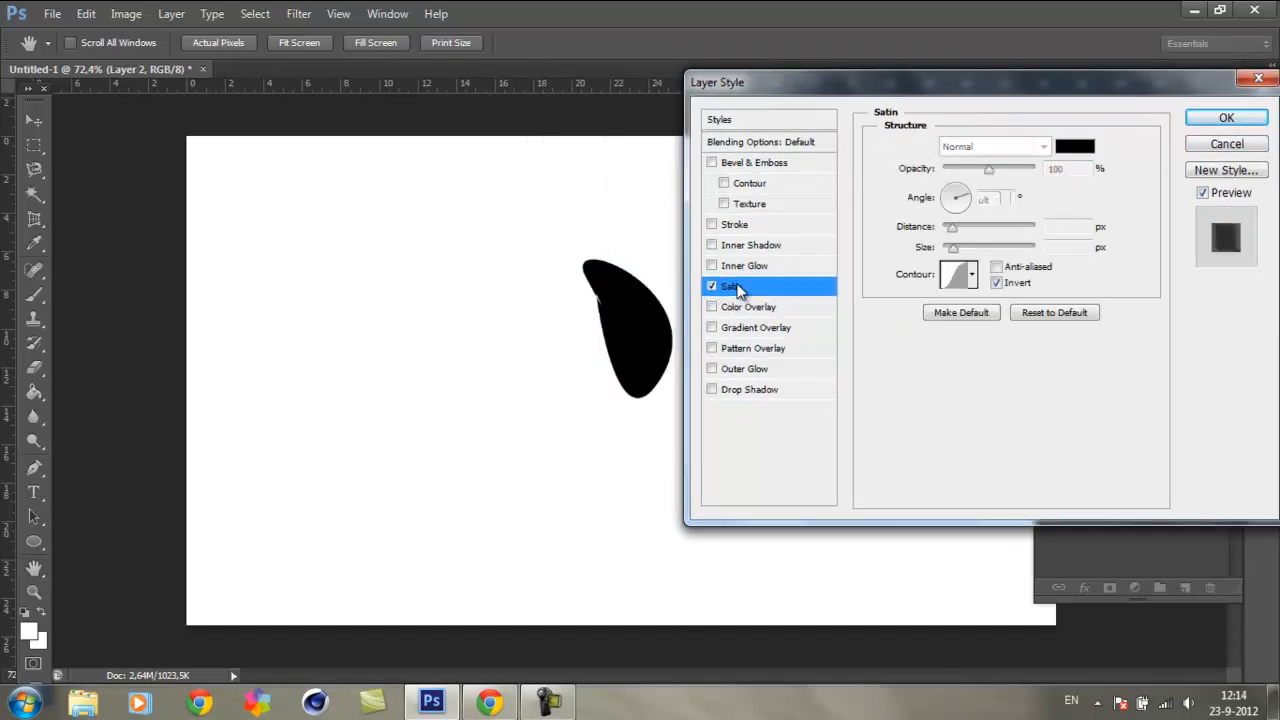
{"action": "left_click_drag", "start_coordinate": [989, 169], "coordinate": [1007, 170]}
{"action": "left_click_drag", "start_coordinate": [953, 249], "coordinate": [948, 190]}
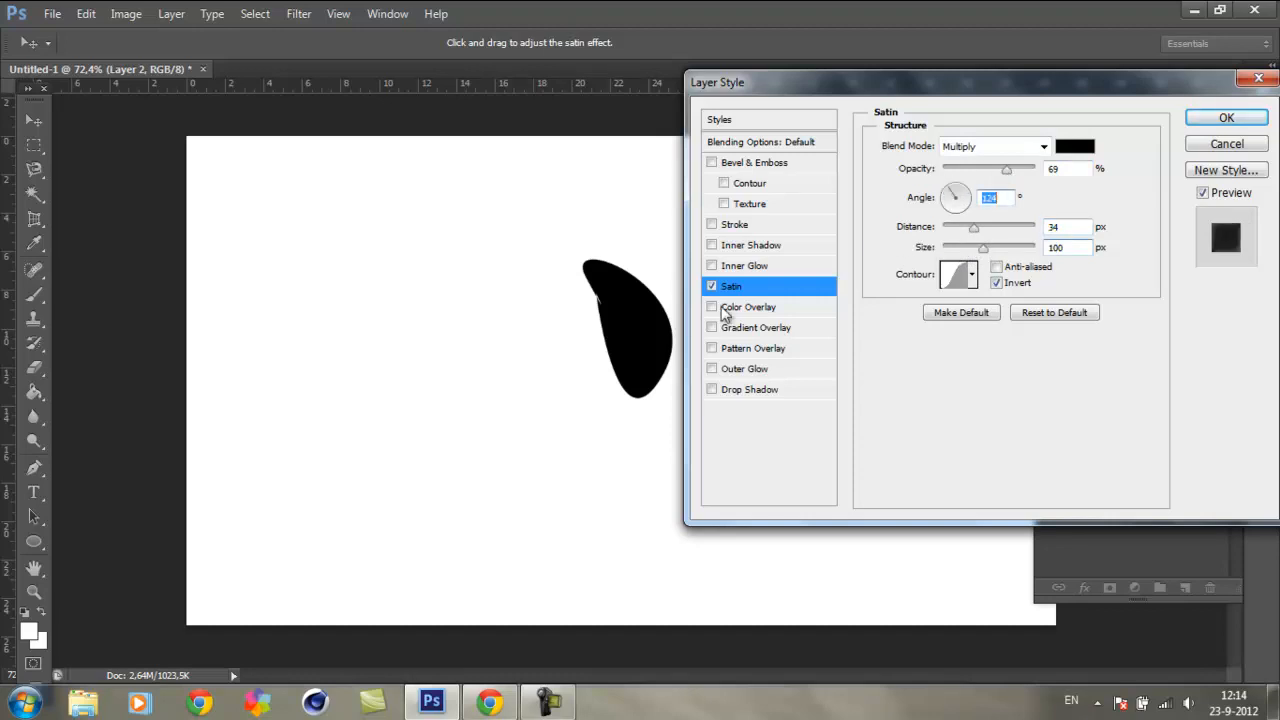
{"action": "left_click", "coordinate": [1000, 147]}
{"action": "left_click", "coordinate": [968, 164]}
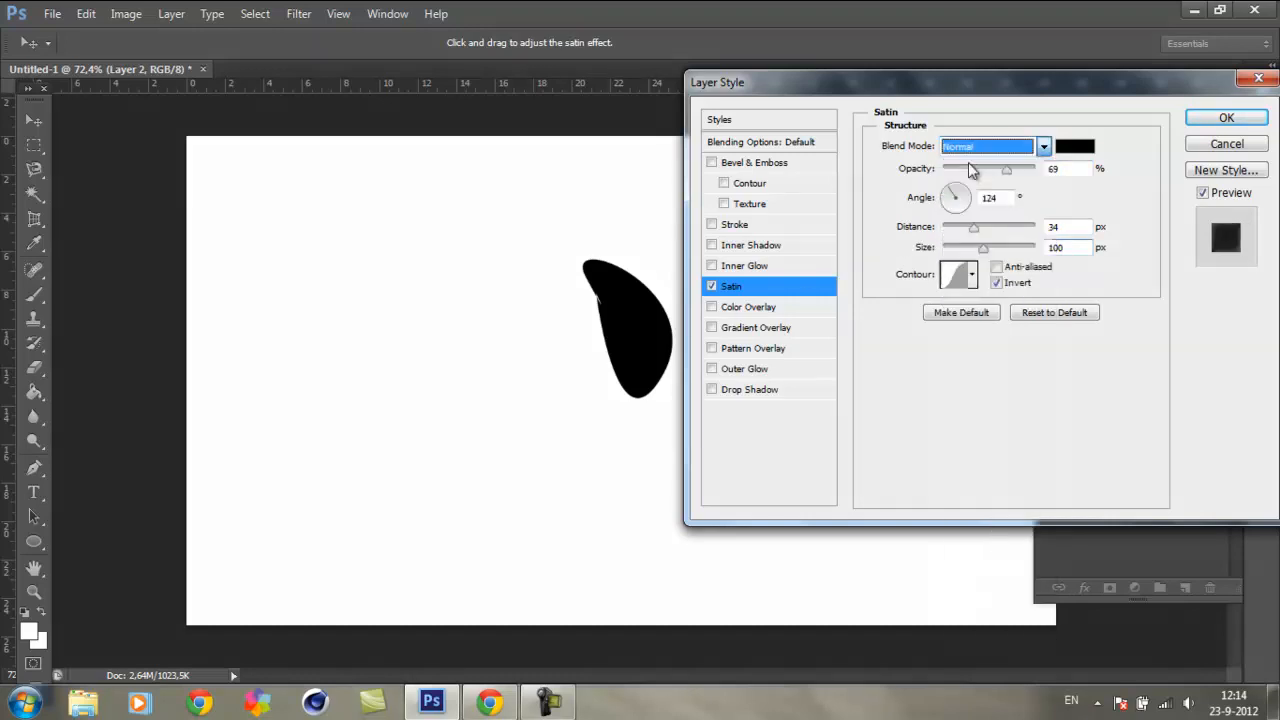
{"action": "left_click", "coordinate": [958, 355]}
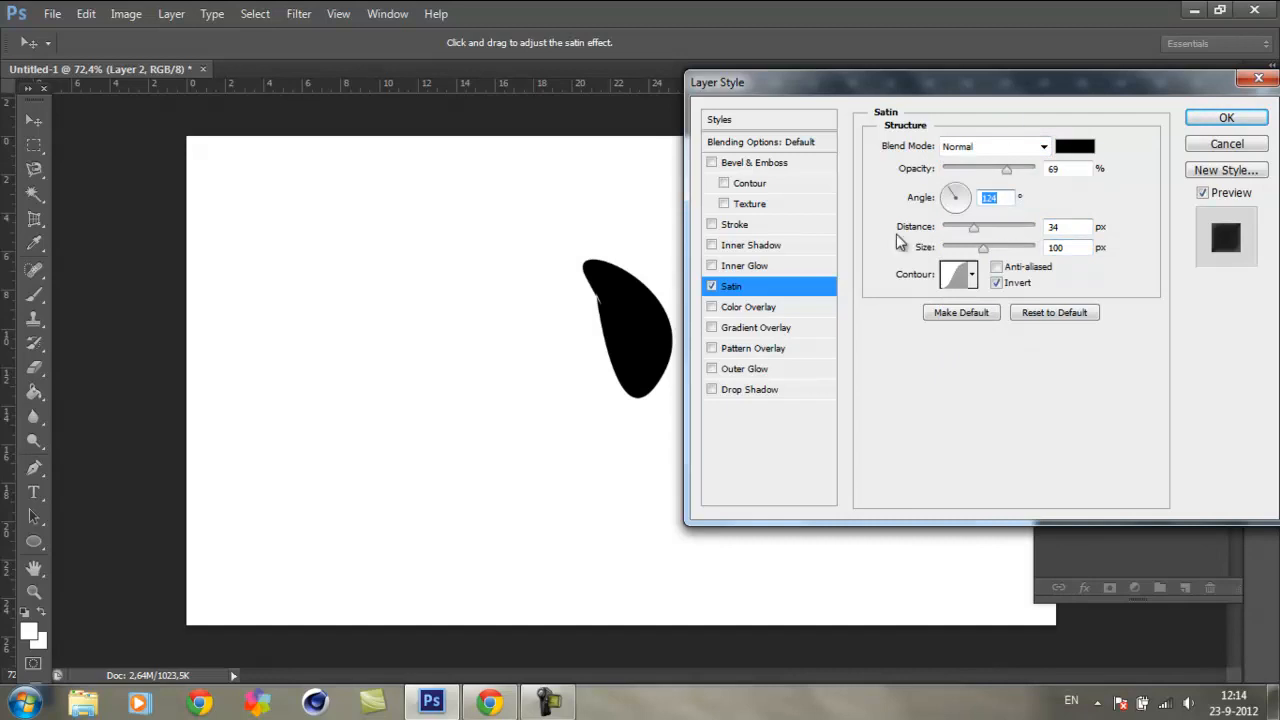
{"action": "left_click", "coordinate": [712, 287]}
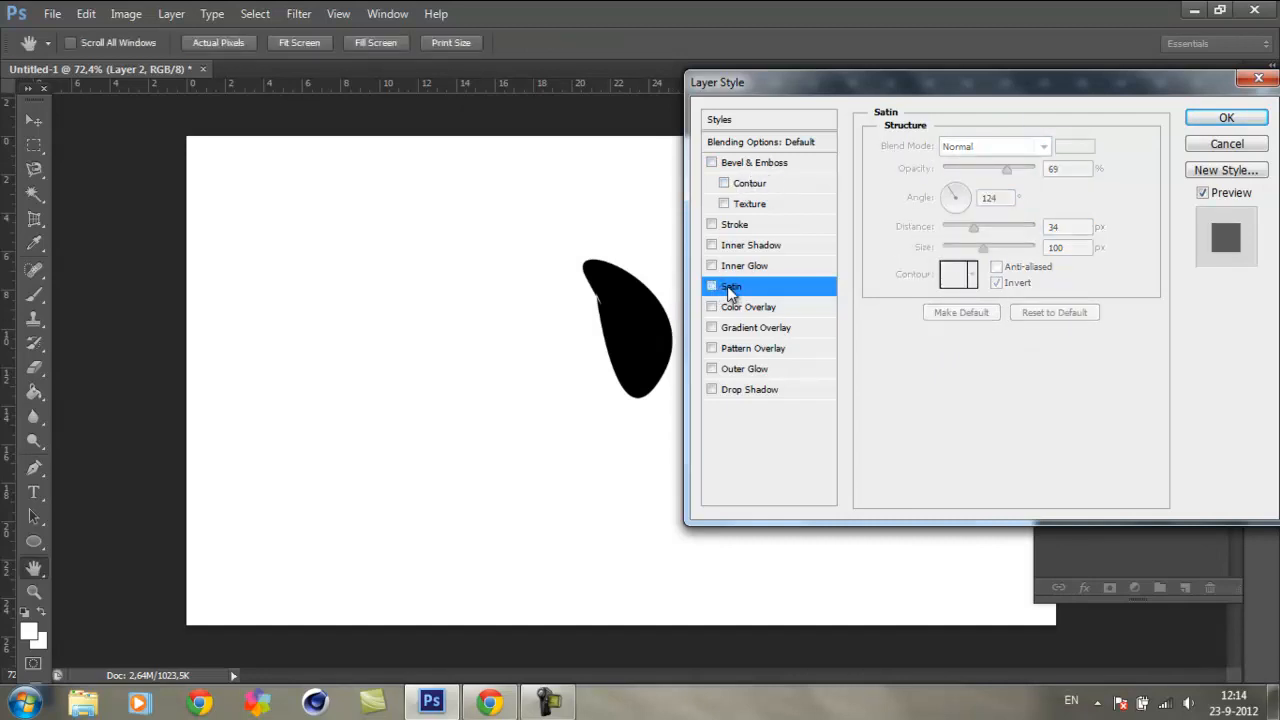
Step: Try an inner glow in red ff0000 with an enlarged size, and an inner shadow with its default settings, turning each off again
{"action": "left_click", "coordinate": [739, 268]}
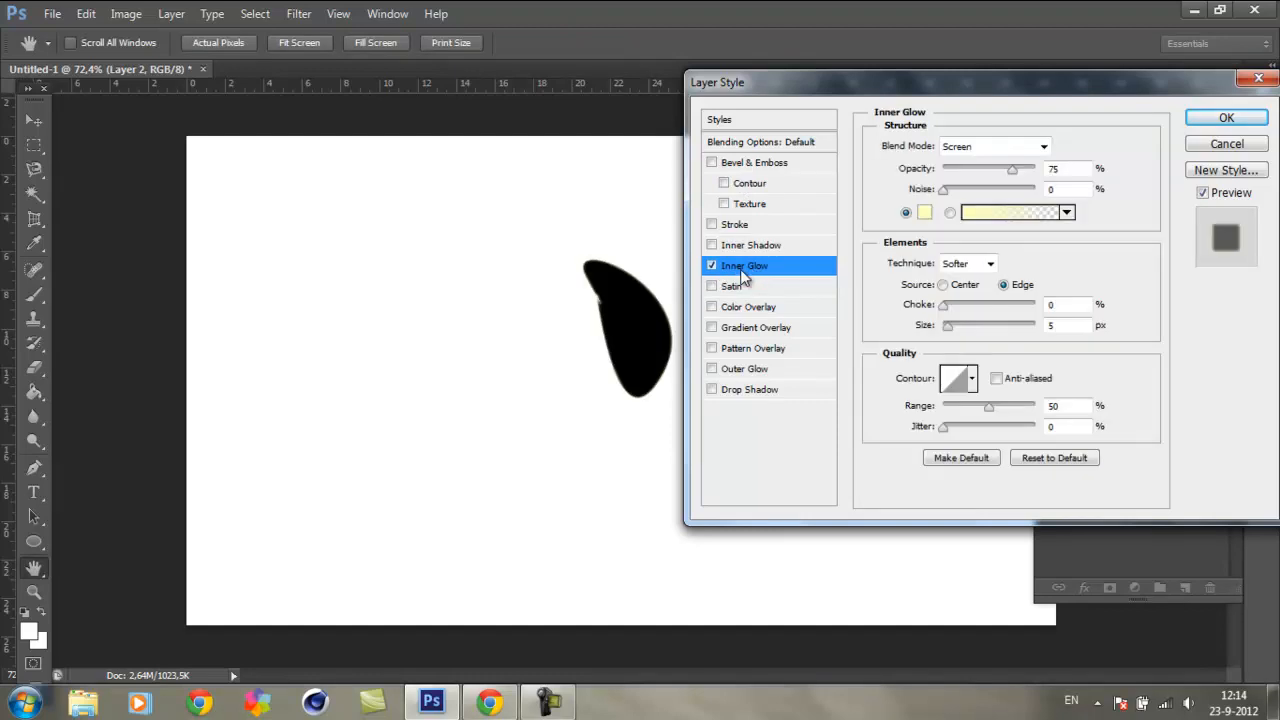
{"action": "left_click", "coordinate": [924, 212]}
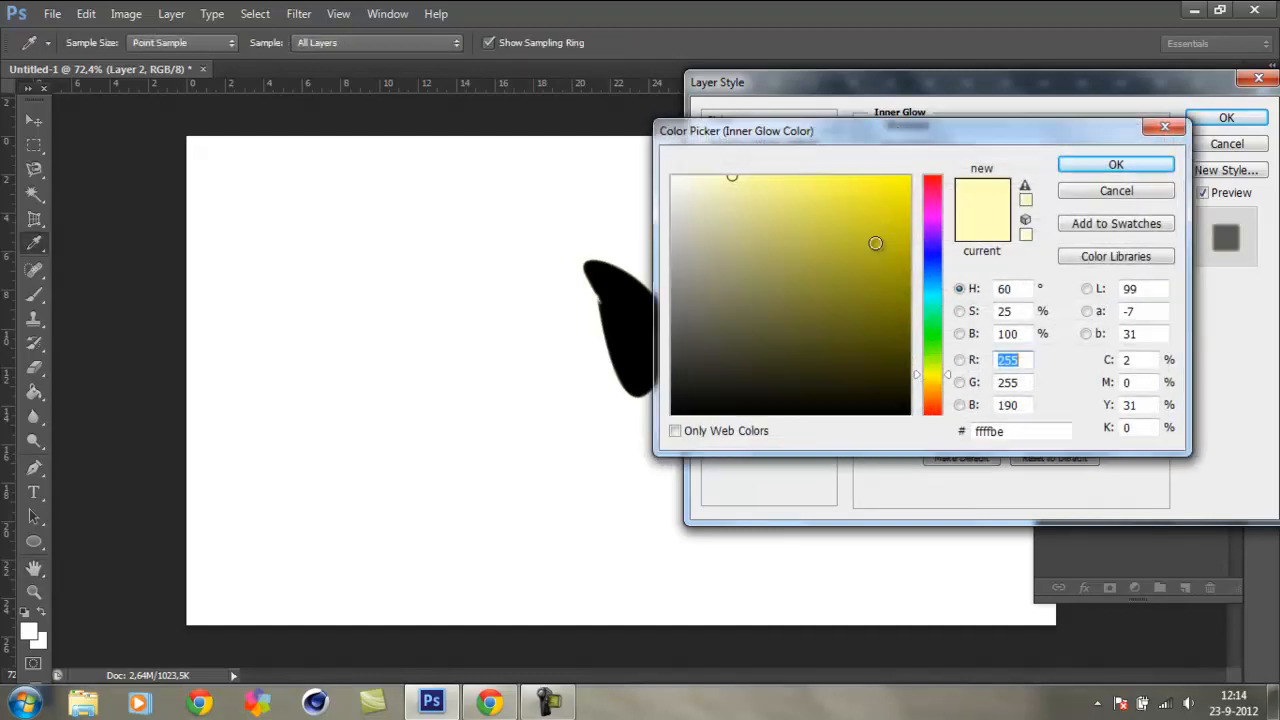
{"action": "left_click_drag", "start_coordinate": [897, 222], "coordinate": [958, 182]}
{"action": "left_click", "coordinate": [932, 177]}
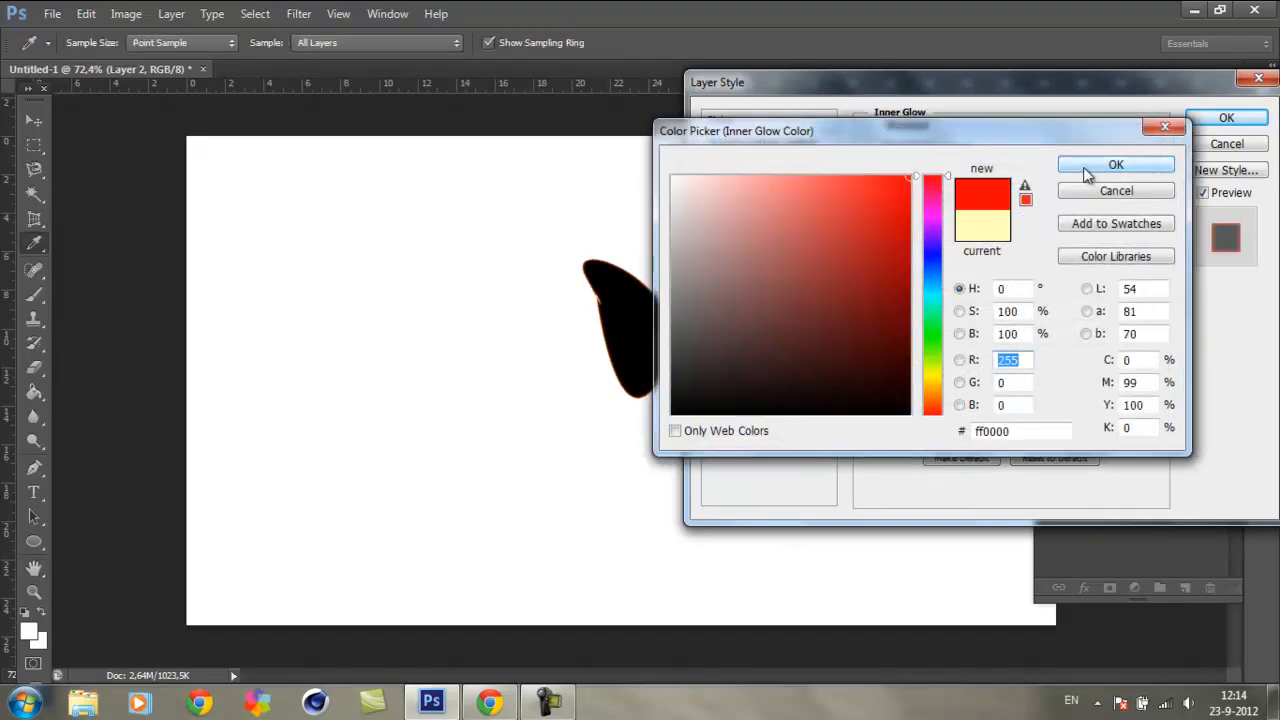
{"action": "left_click", "coordinate": [1085, 166]}
{"action": "left_click_drag", "start_coordinate": [948, 327], "coordinate": [979, 348]}
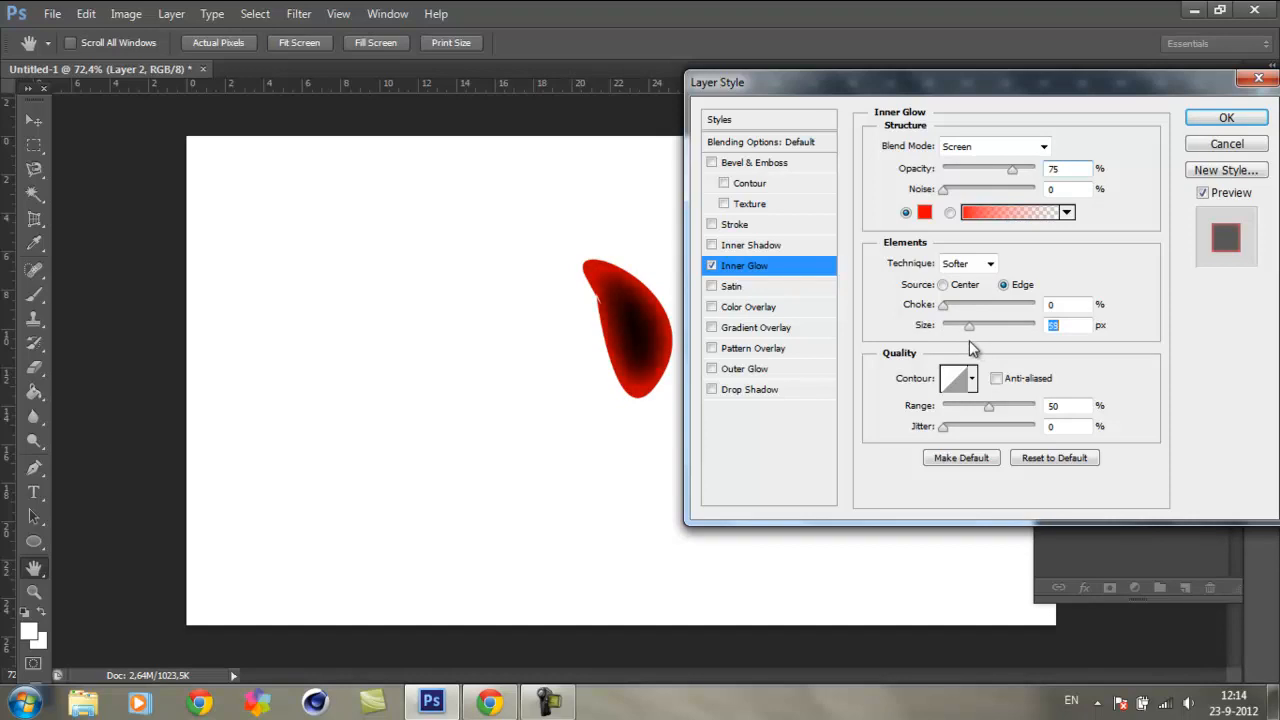
{"action": "left_click", "coordinate": [712, 265]}
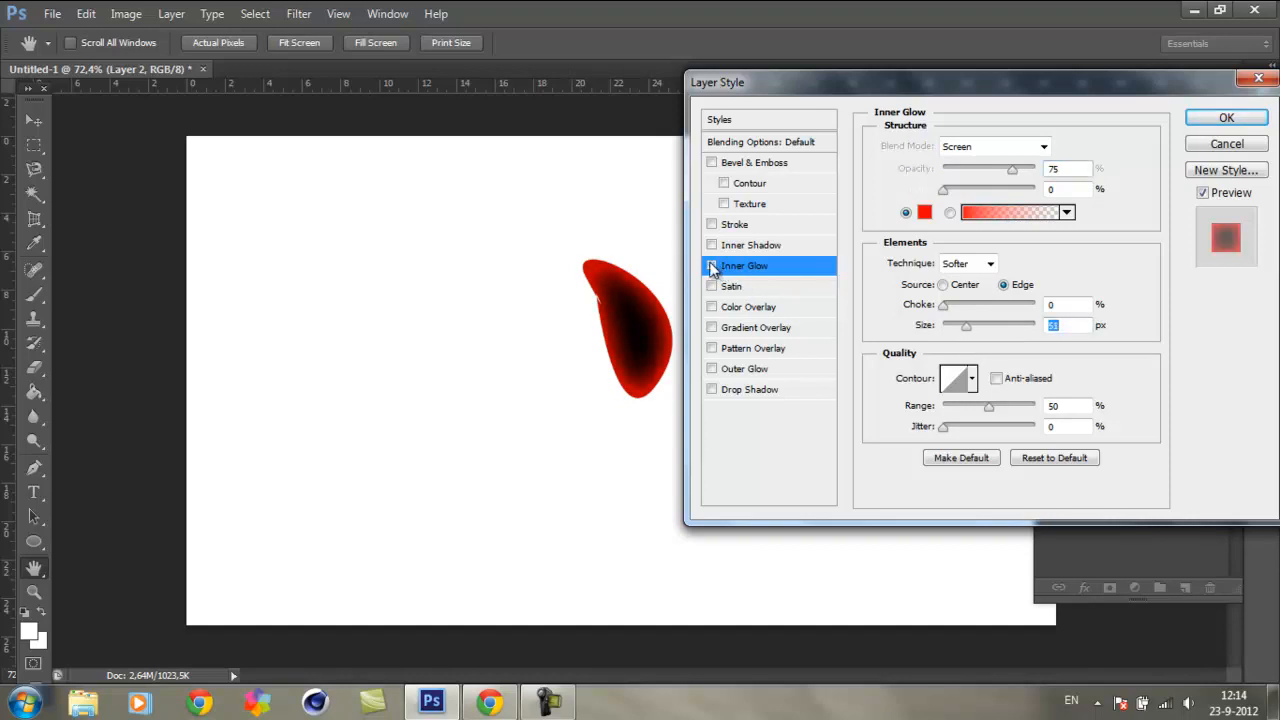
{"action": "left_click", "coordinate": [780, 247]}
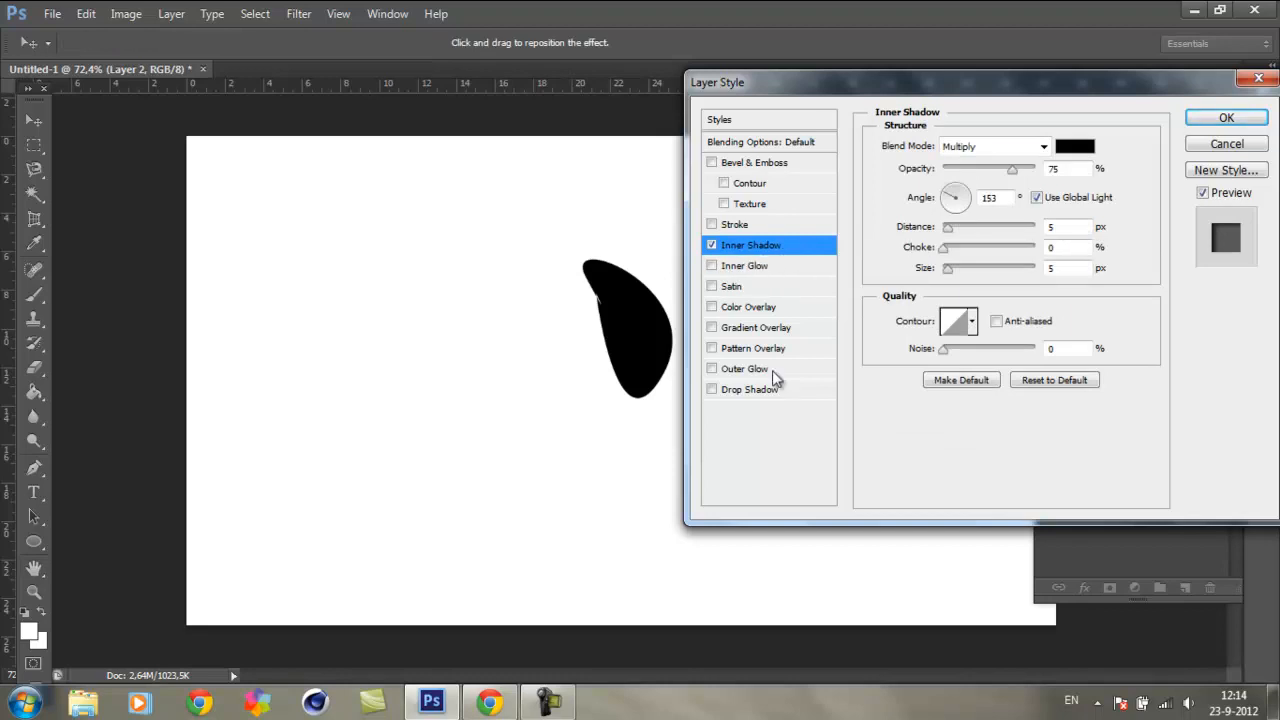
{"action": "left_click", "coordinate": [712, 245]}
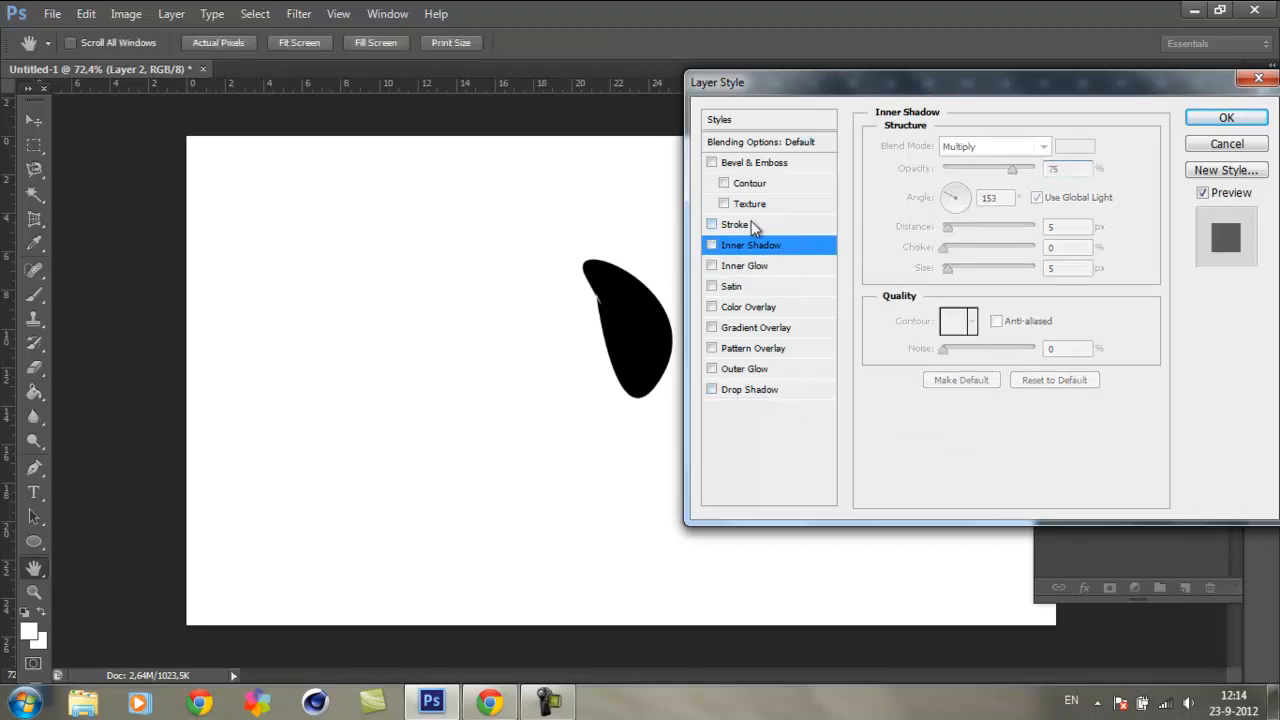
Step: Add a 3 px black outside stroke to the shape and turn the turquoise colour overlay back on
{"action": "left_click", "coordinate": [749, 224]}
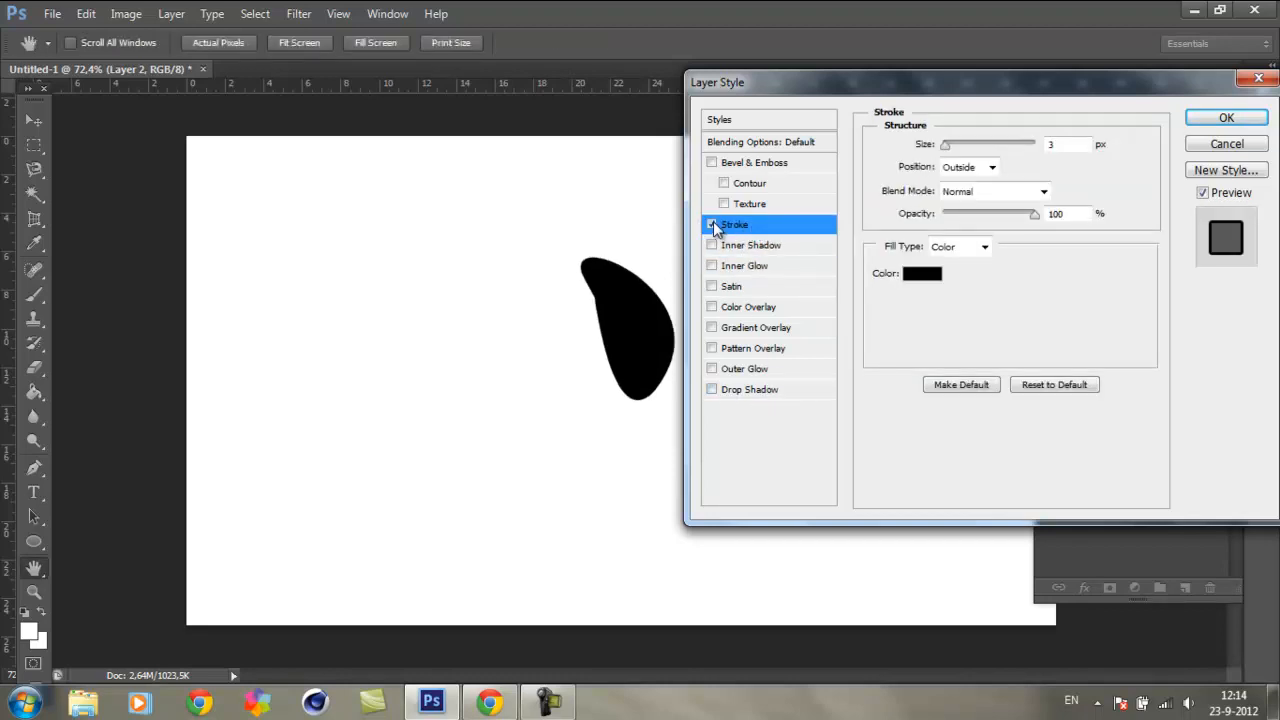
{"action": "left_click", "coordinate": [712, 307]}
{"action": "left_click", "coordinate": [712, 307]}
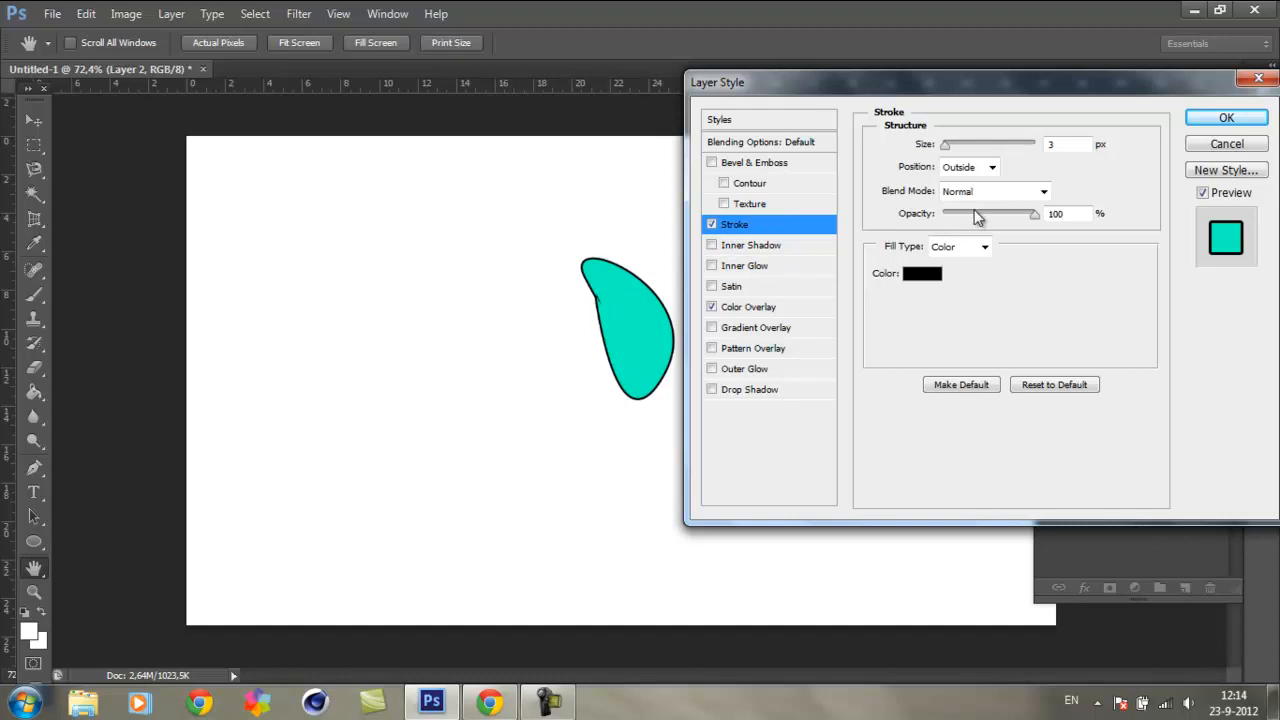
Step: Reduce the stroke's size to 1 px and its opacity to 99%, and try a gradient fill type
{"action": "mouse_move", "coordinate": [947, 145]}
{"action": "left_mouse_down"}
{"action": "mouse_move", "coordinate": [995, 150]}
{"action": "mouse_move", "coordinate": [938, 162]}
{"action": "mouse_move", "coordinate": [953, 149]}
{"action": "mouse_move", "coordinate": [942, 150]}
{"action": "left_mouse_up"}
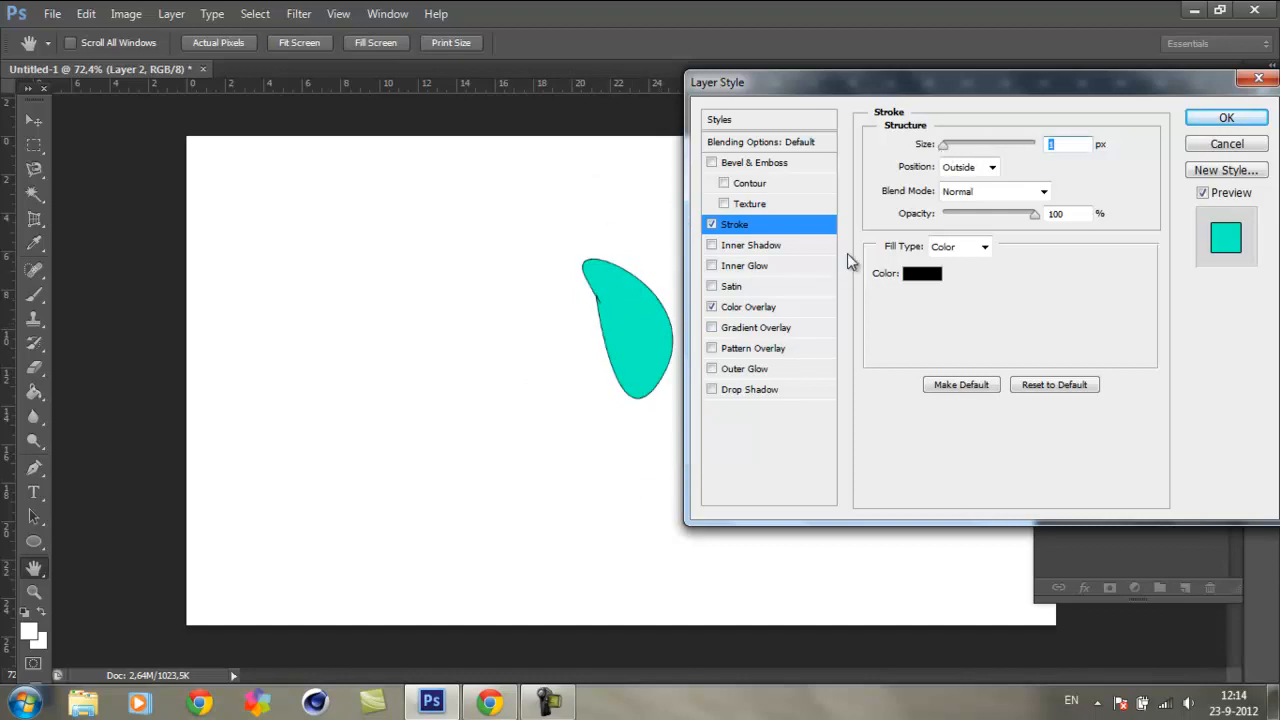
{"action": "mouse_move", "coordinate": [1034, 214]}
{"action": "left_mouse_down"}
{"action": "mouse_move", "coordinate": [998, 216]}
{"action": "mouse_move", "coordinate": [958, 249]}
{"action": "mouse_move", "coordinate": [1034, 245]}
{"action": "left_mouse_up"}
{"action": "left_click", "coordinate": [984, 248]}
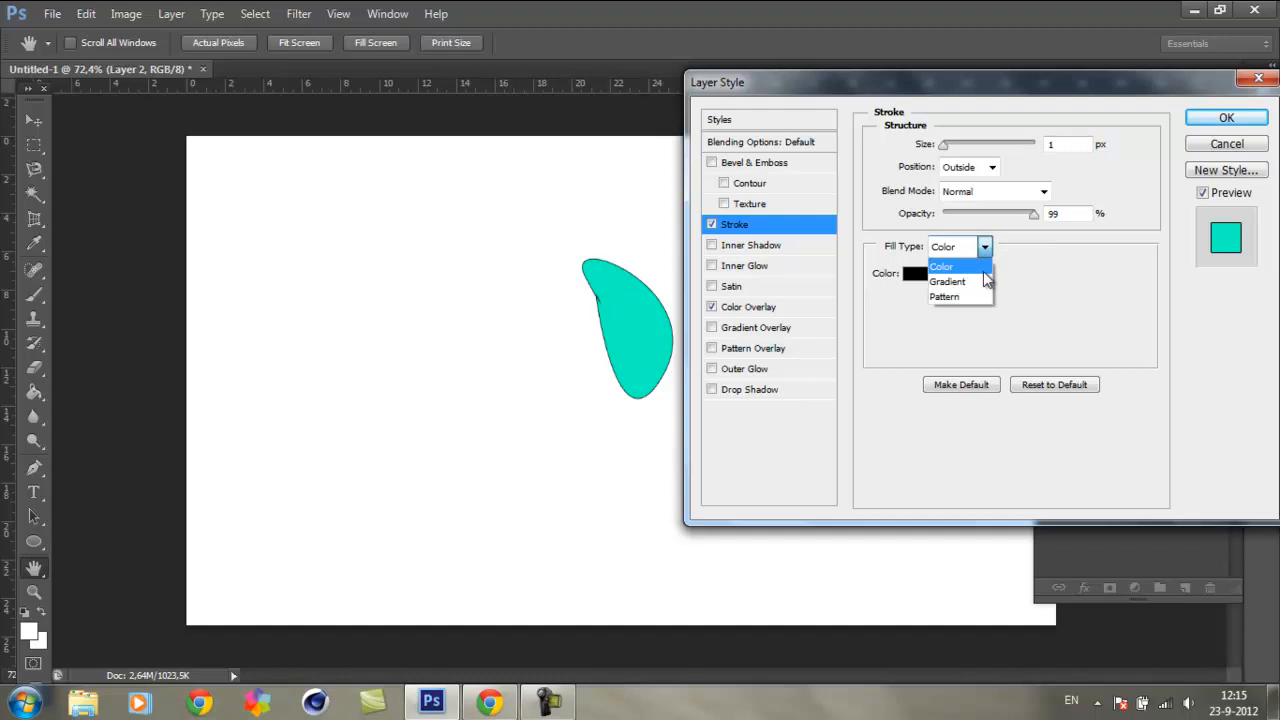
{"action": "left_click", "coordinate": [982, 282]}
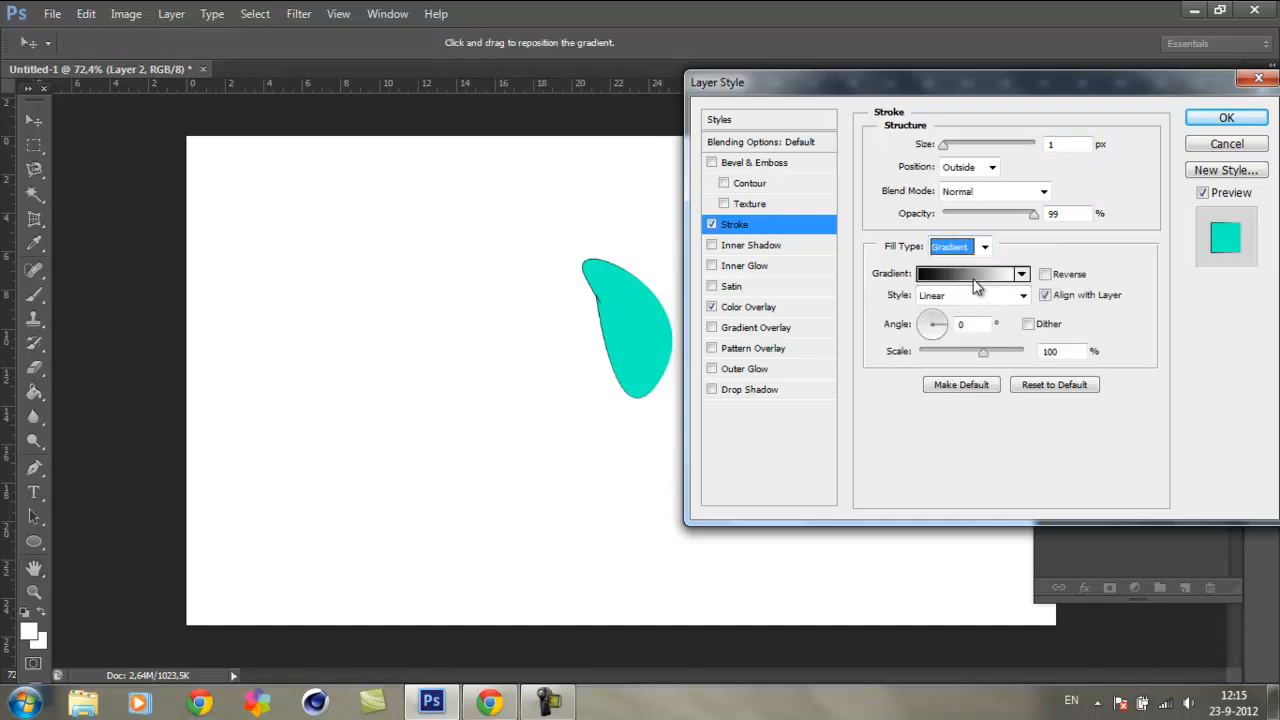
{"action": "left_click", "coordinate": [984, 248]}
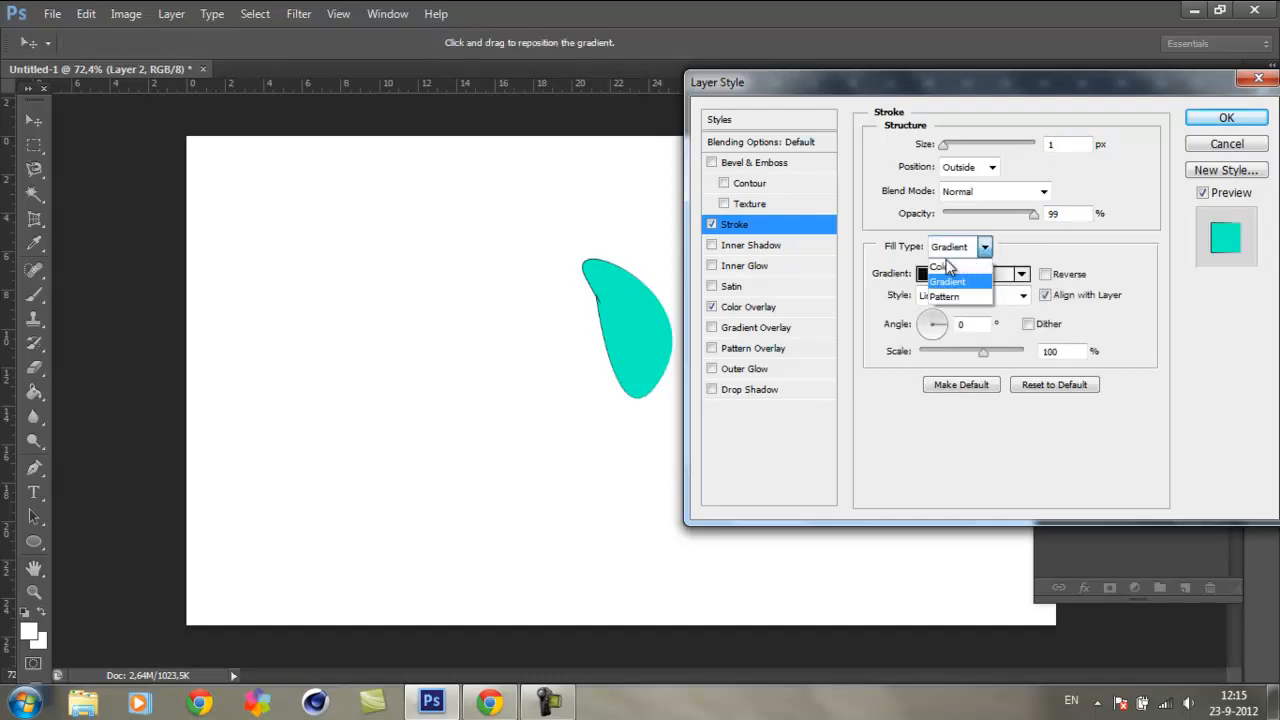
Step: Set the stroke's fill type to Color in red and its size to 3 px
{"action": "left_click", "coordinate": [943, 266]}
{"action": "left_click", "coordinate": [925, 272]}
{"action": "type", "text": "255"}
{"action": "left_click", "coordinate": [1116, 164]}
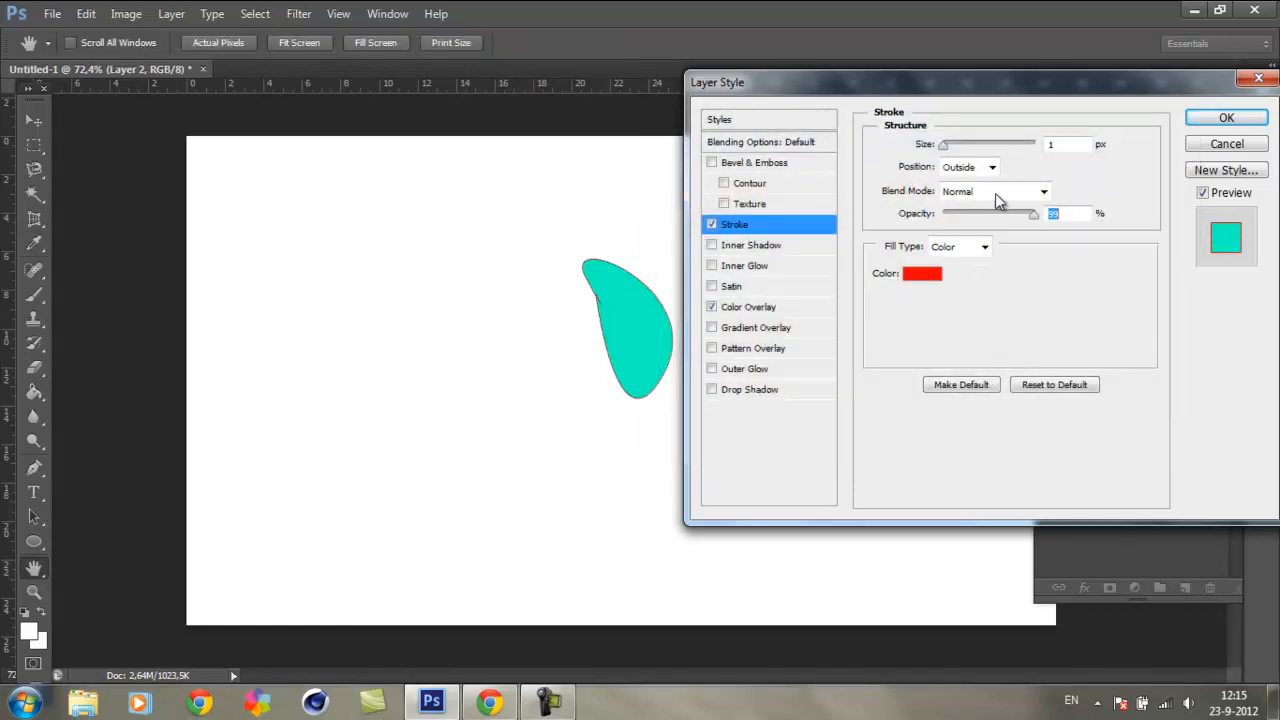
{"action": "double_click", "coordinate": [1050, 144]}
{"action": "type", "text": "3"}
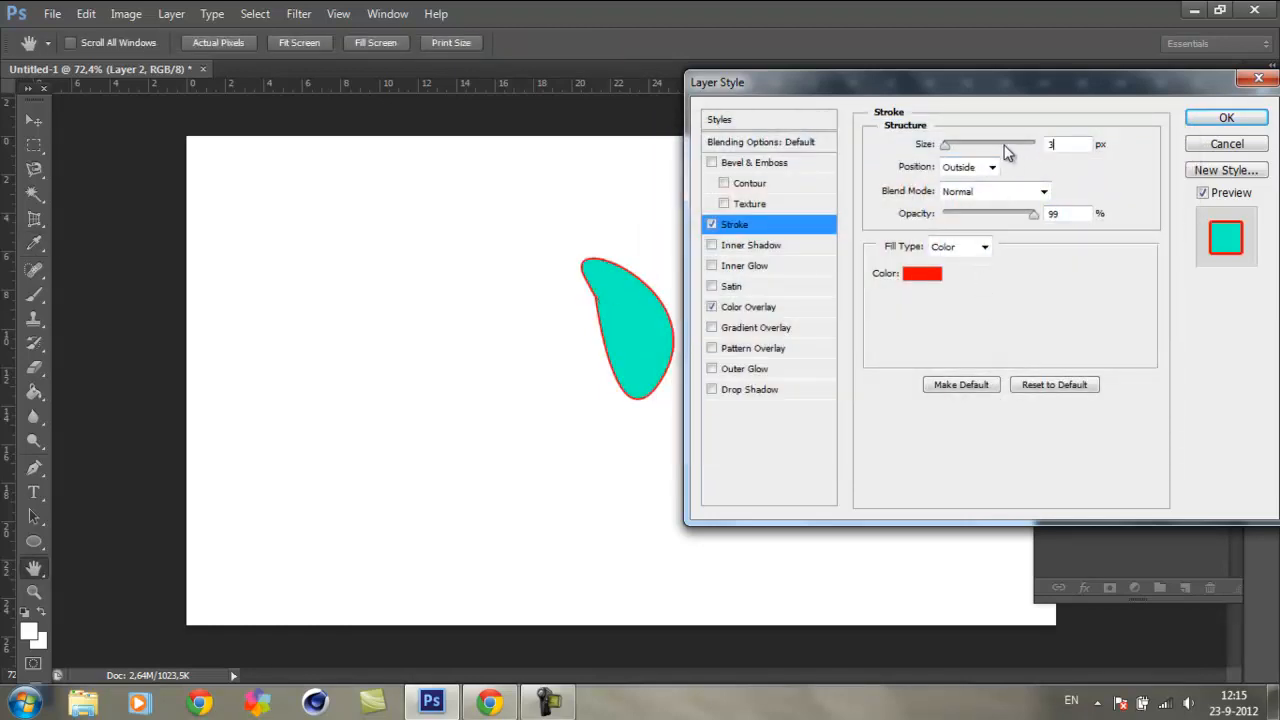
{"action": "left_click", "coordinate": [1059, 319]}
Step: Turn off the stroke and colour overlay and enable Bevel & Emboss with its default settings
{"action": "left_click", "coordinate": [711, 226]}
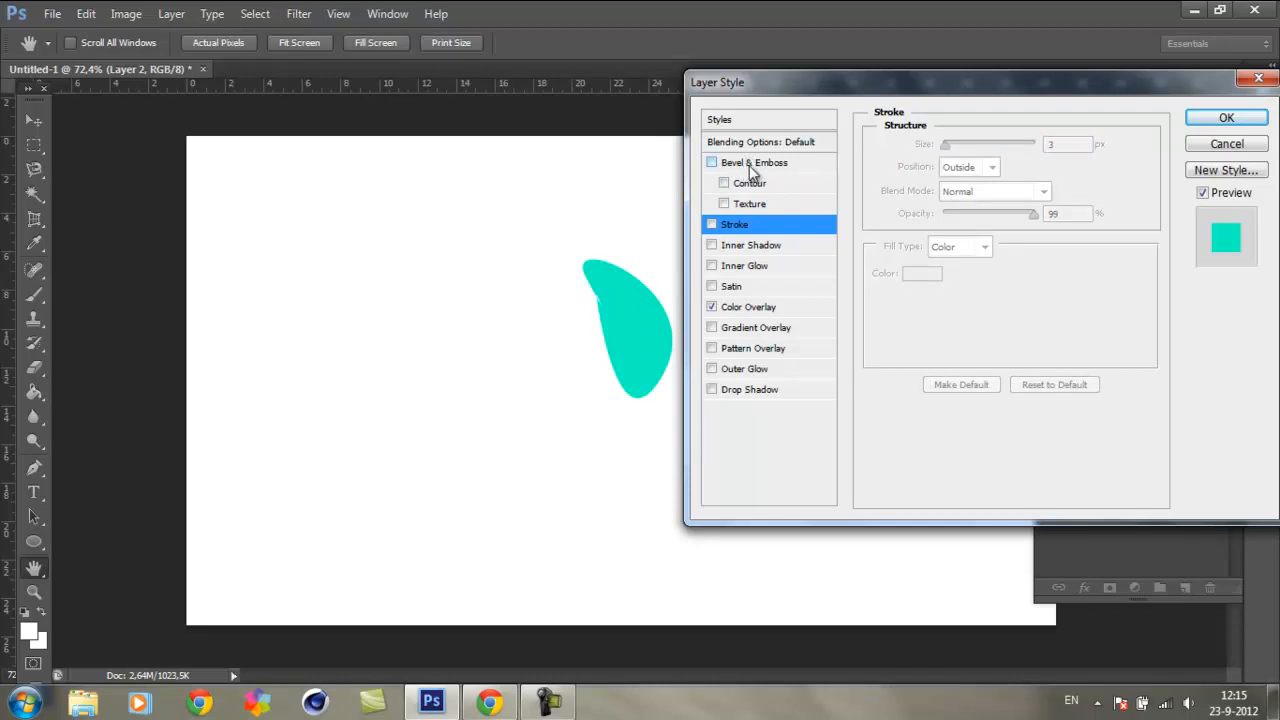
{"action": "left_click", "coordinate": [711, 307]}
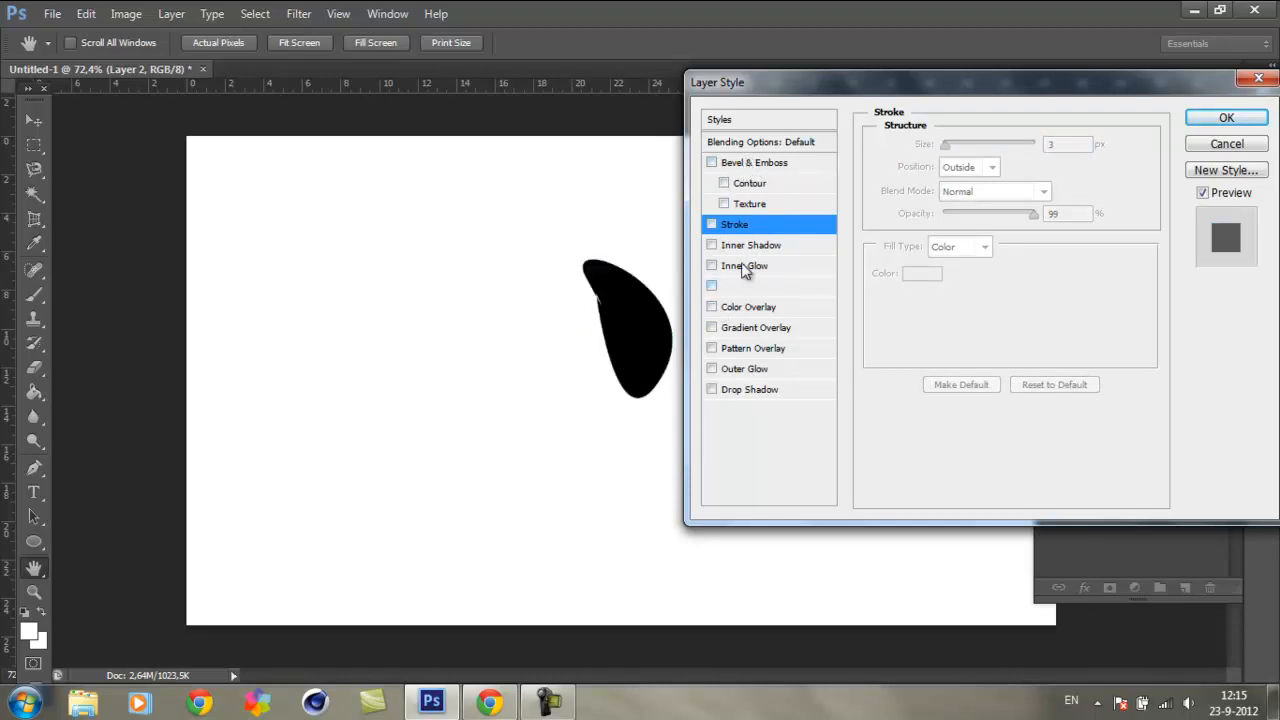
{"action": "left_click", "coordinate": [762, 164]}
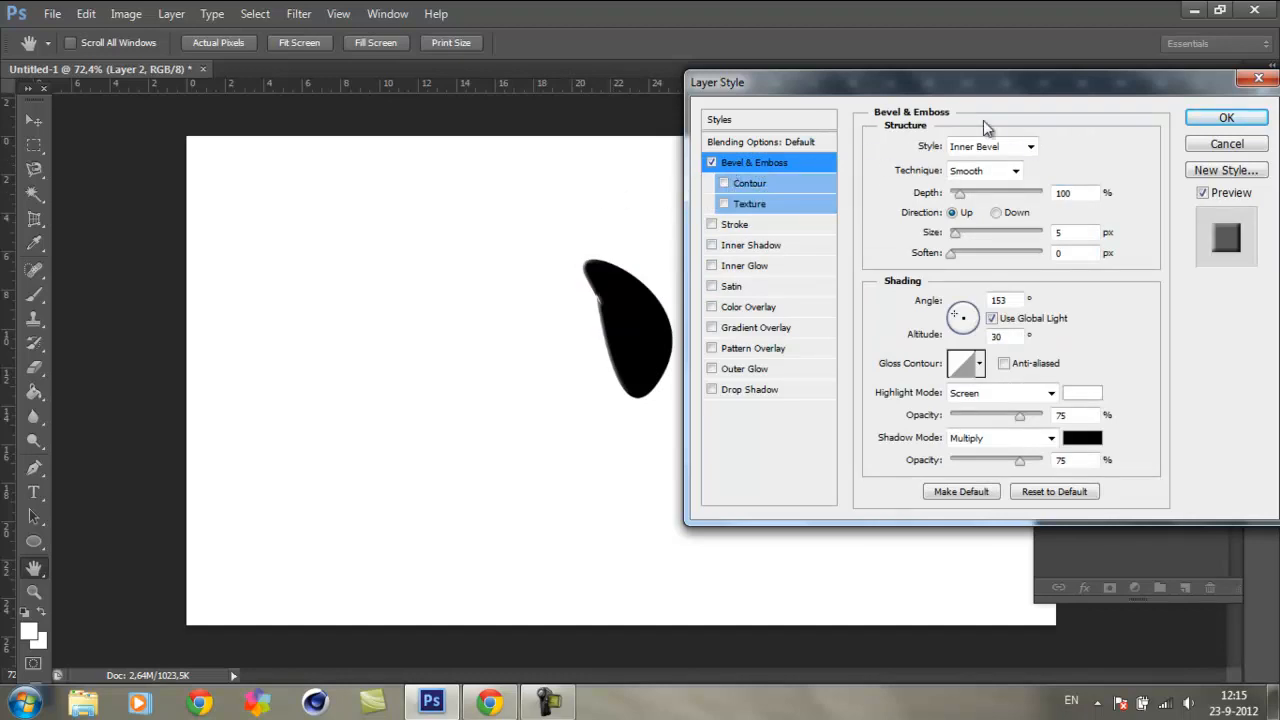
Step: Toggle the drop shadow on and off to compare it with the bevel in the style preview and canvas
{"action": "left_click_drag", "start_coordinate": [994, 90], "coordinate": [783, 112]}
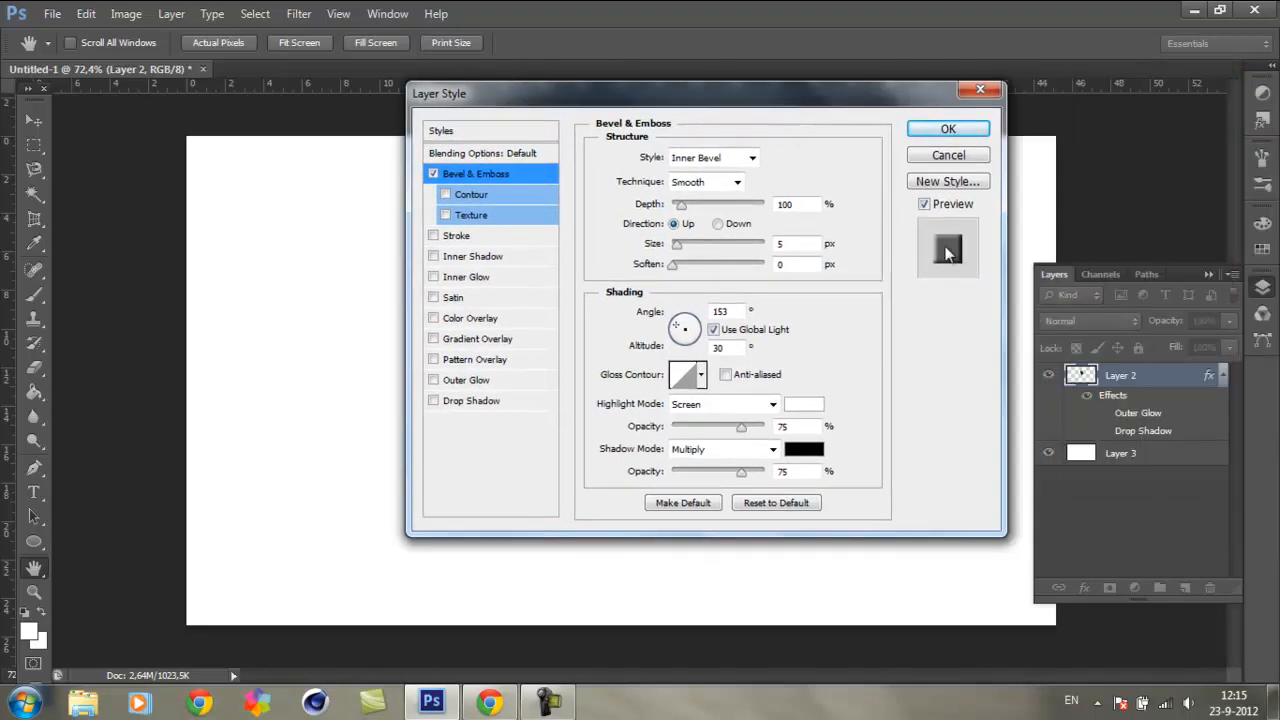
{"action": "left_click", "coordinate": [432, 401]}
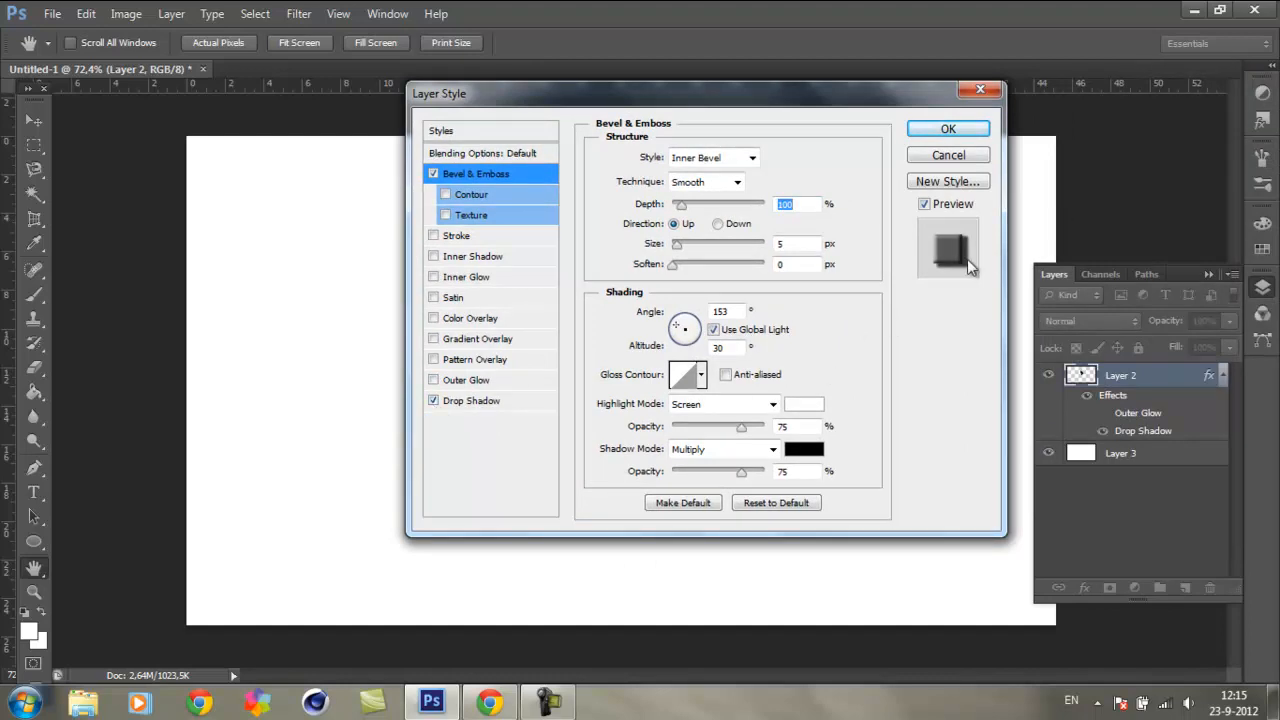
{"action": "left_click", "coordinate": [451, 404]}
{"action": "left_click_drag", "start_coordinate": [816, 120], "coordinate": [354, 129]}
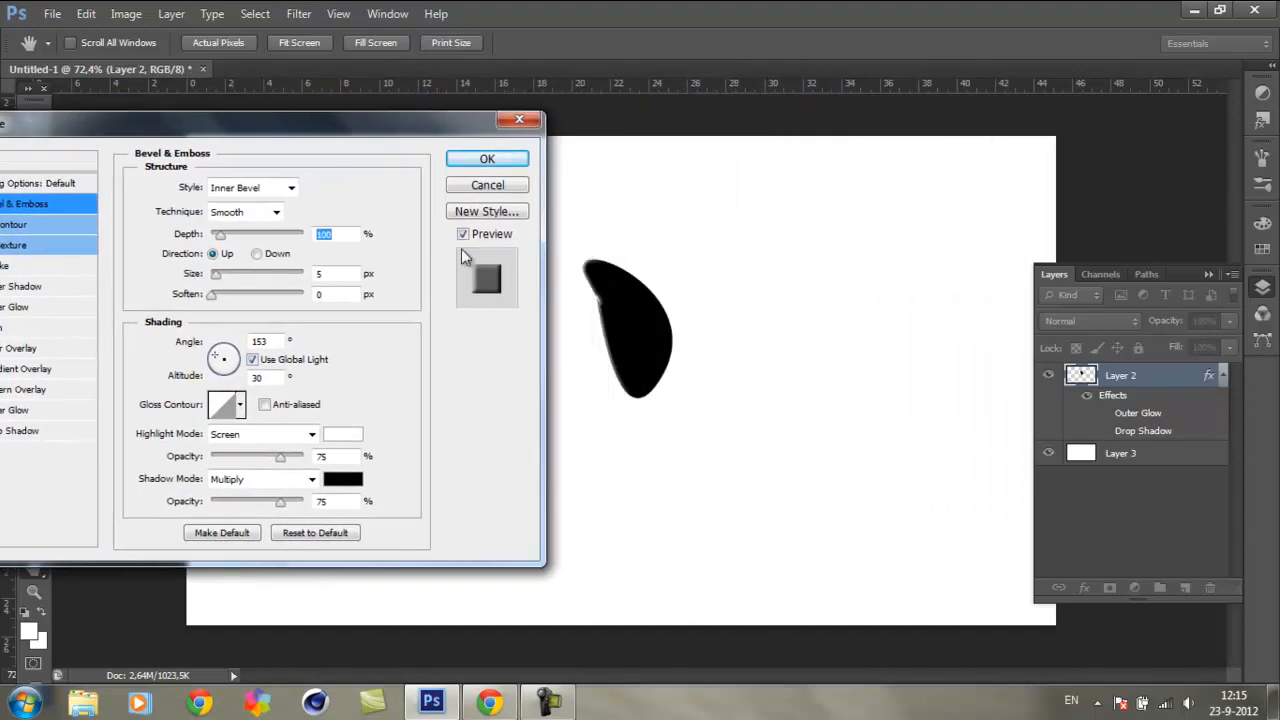
{"action": "left_click_drag", "start_coordinate": [436, 126], "coordinate": [1138, 86]}
Step: Toggle Bevel & Emboss off and on to compare the shape's edges with and without it
{"action": "left_click", "coordinate": [671, 165]}
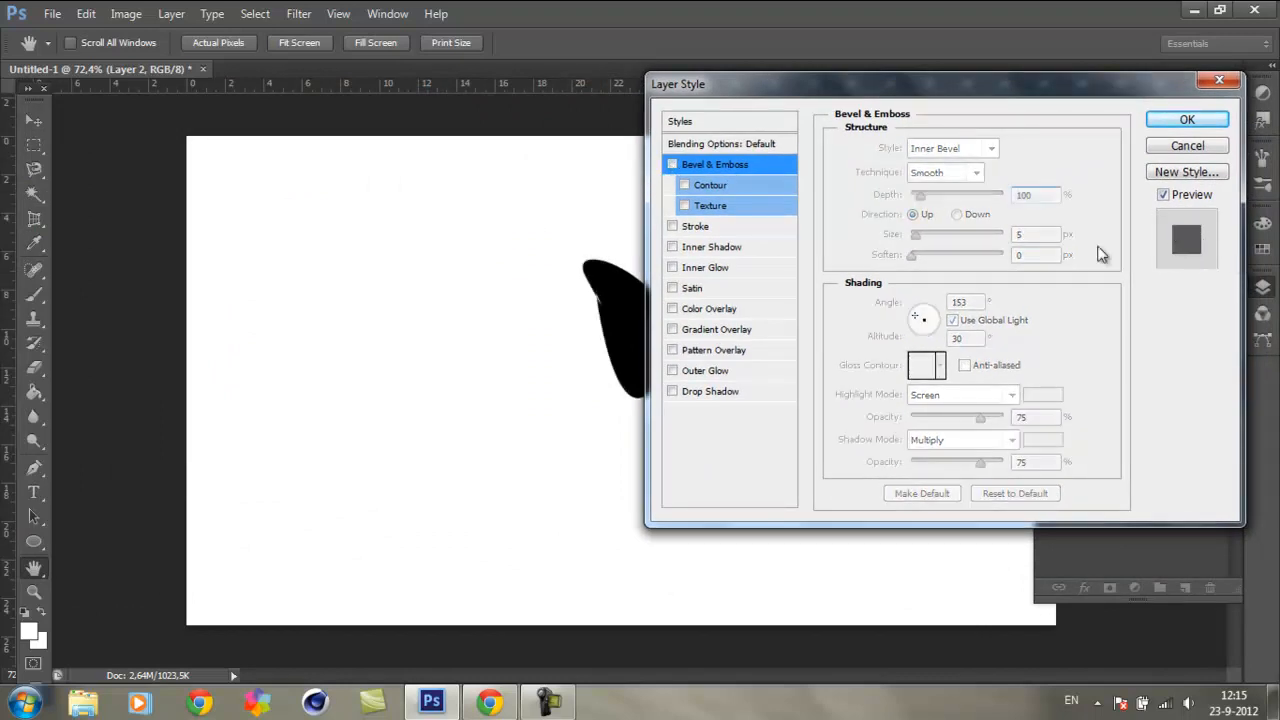
{"action": "left_click", "coordinate": [673, 163]}
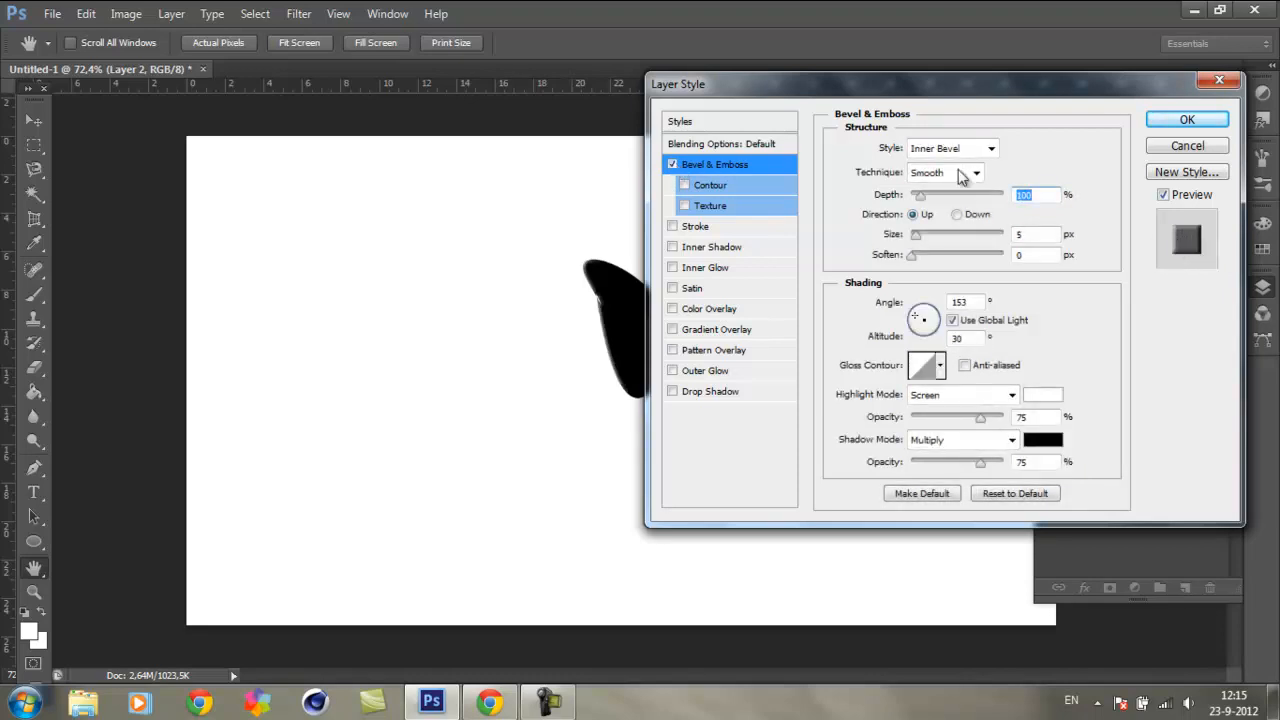
{"action": "mouse_move", "coordinate": [944, 90]}
{"action": "left_mouse_down"}
{"action": "mouse_move", "coordinate": [994, 82]}
{"action": "mouse_move", "coordinate": [967, 88]}
{"action": "left_mouse_up"}
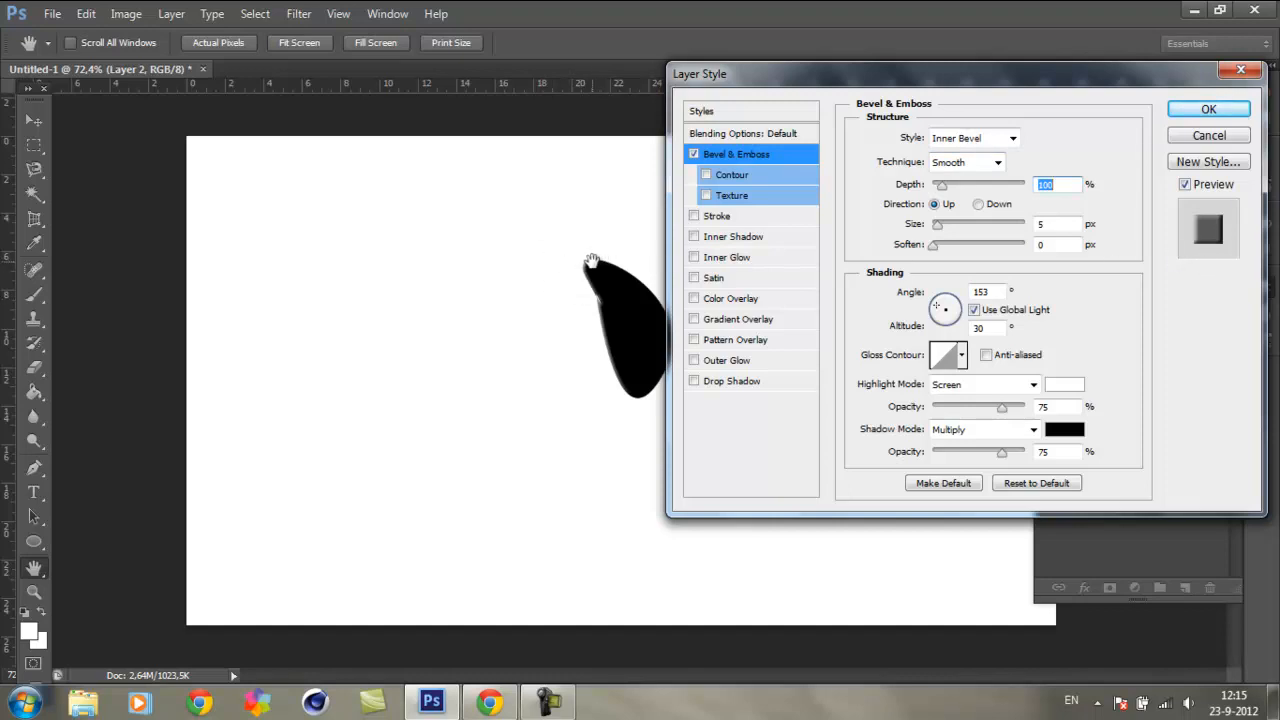
{"action": "left_click", "coordinate": [693, 154]}
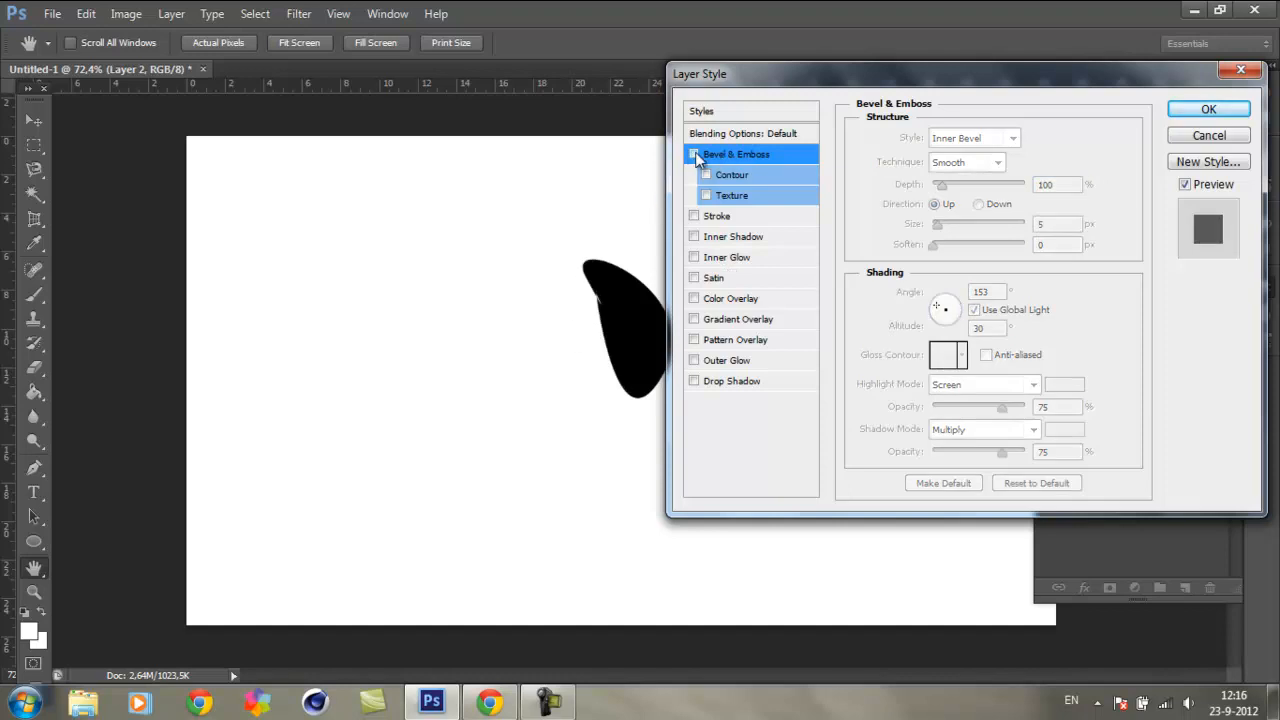
{"action": "left_click", "coordinate": [694, 154]}
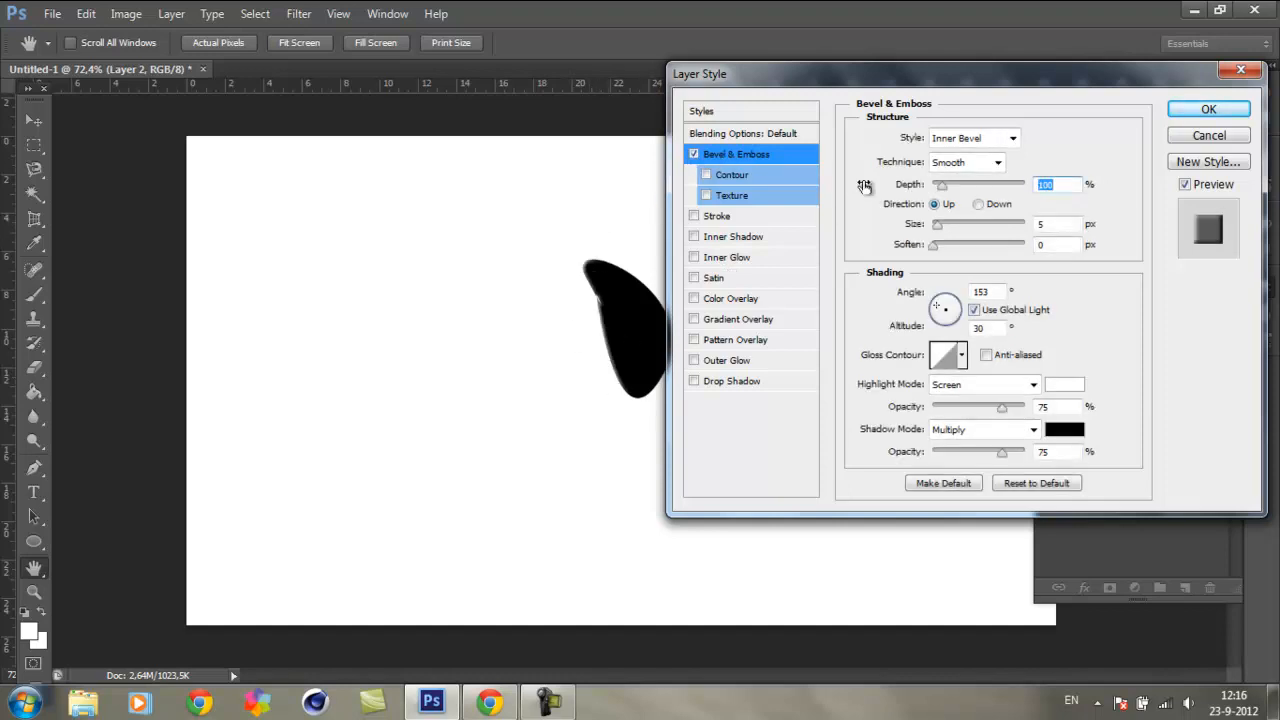
Step: Set the bevel's depth to 205%, size and soften to 6 px each, angle to -129° and altitude to 21°
{"action": "left_click_drag", "start_coordinate": [945, 192], "coordinate": [972, 257]}
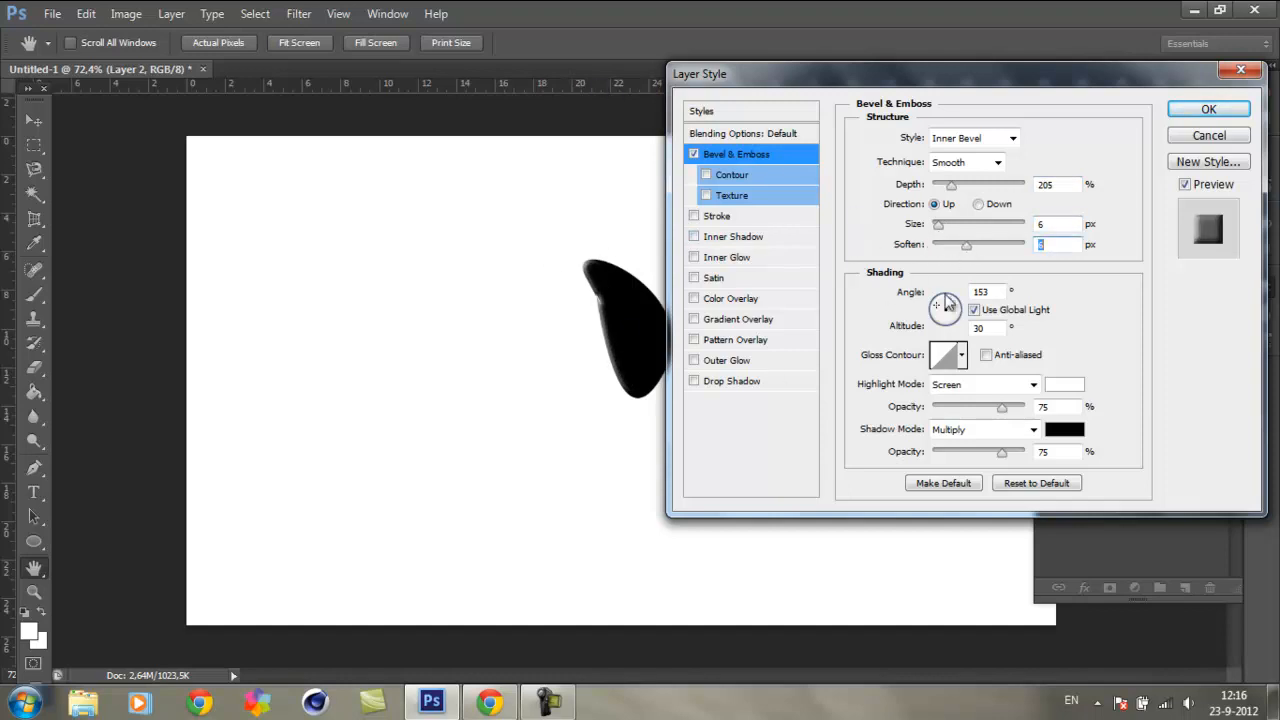
{"action": "mouse_move", "coordinate": [947, 311]}
{"action": "left_mouse_down"}
{"action": "mouse_move", "coordinate": [932, 338]}
{"action": "mouse_move", "coordinate": [943, 325]}
{"action": "left_mouse_up"}
{"action": "left_click_drag", "start_coordinate": [942, 76], "coordinate": [990, 45]}
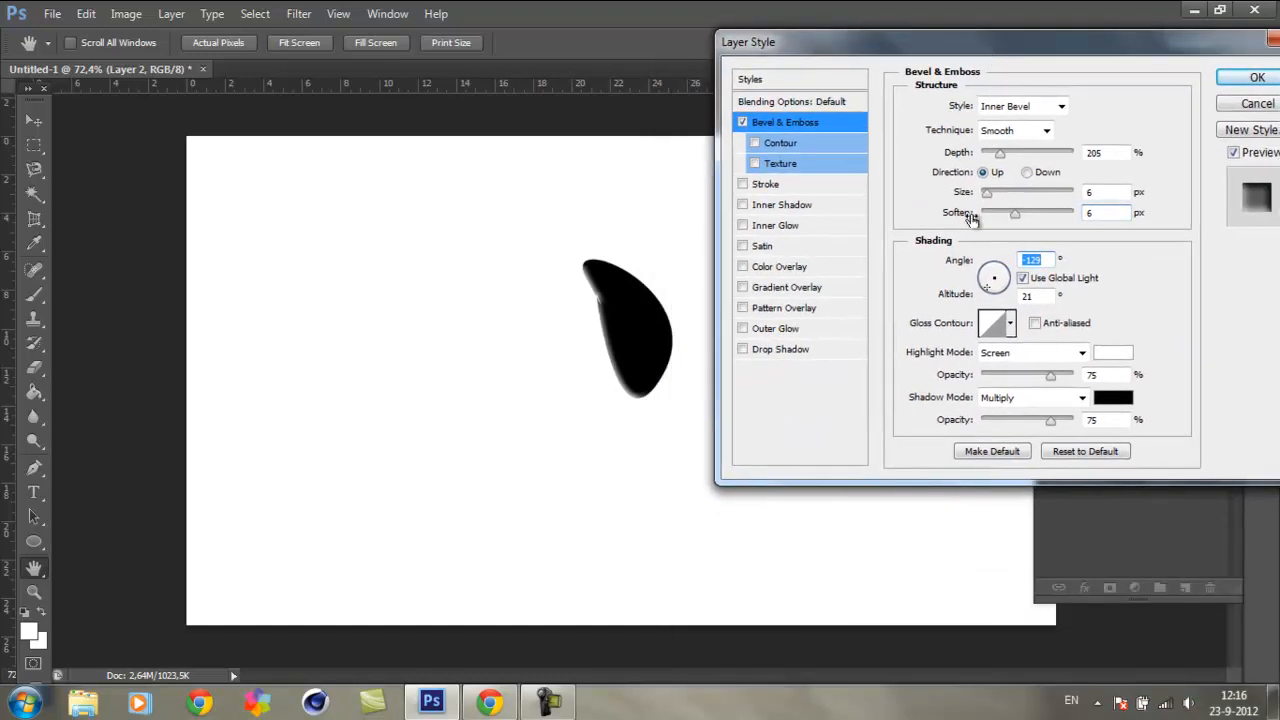
Step: Try Normal as the bevel's highlight mode, restore Screen, and set the highlight opacity to 79%
{"action": "left_click", "coordinate": [1087, 352]}
{"action": "scroll", "coordinate": [1087, 351], "scroll_direction": "down", "scroll_amount": 1}
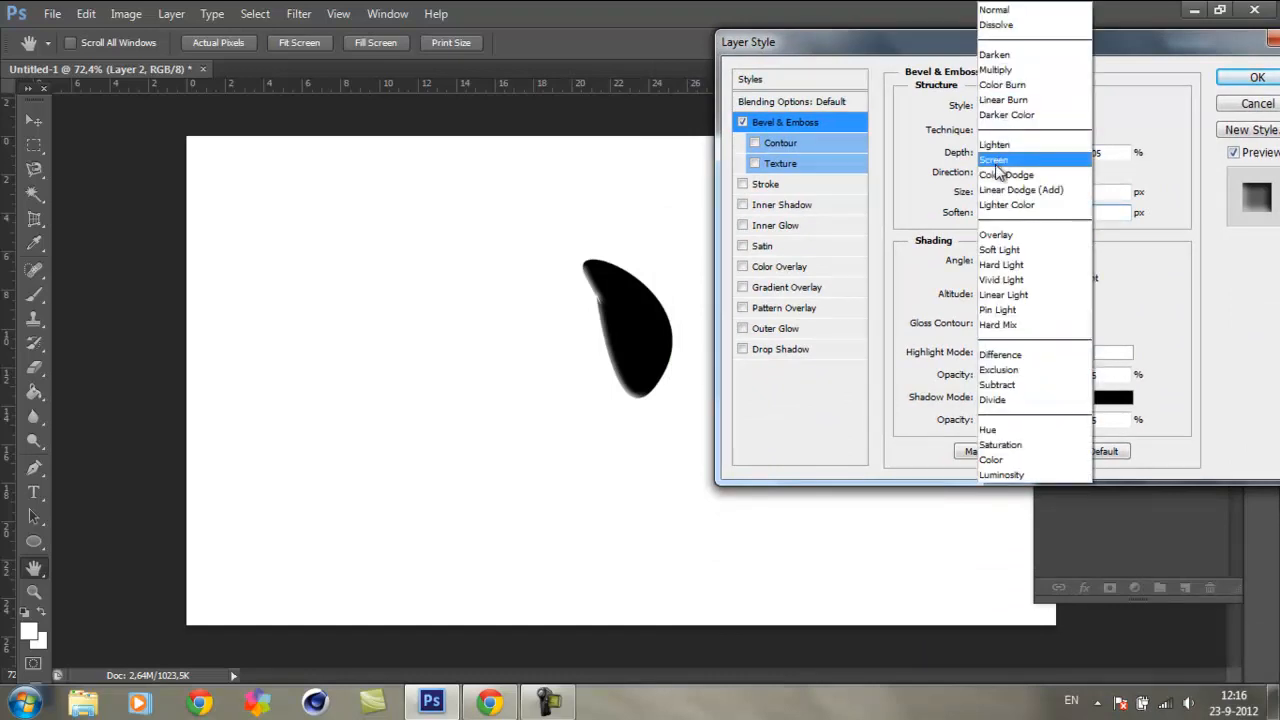
{"action": "left_click", "coordinate": [1018, 10]}
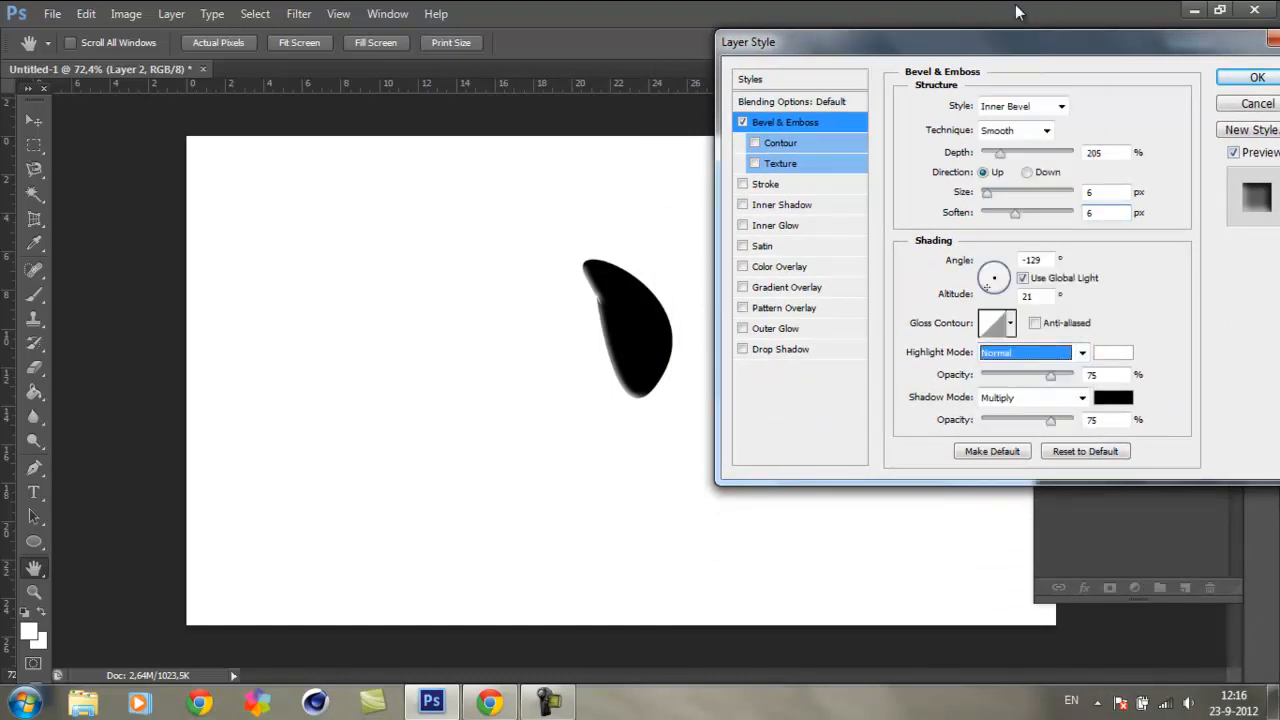
{"action": "left_click", "coordinate": [1072, 351]}
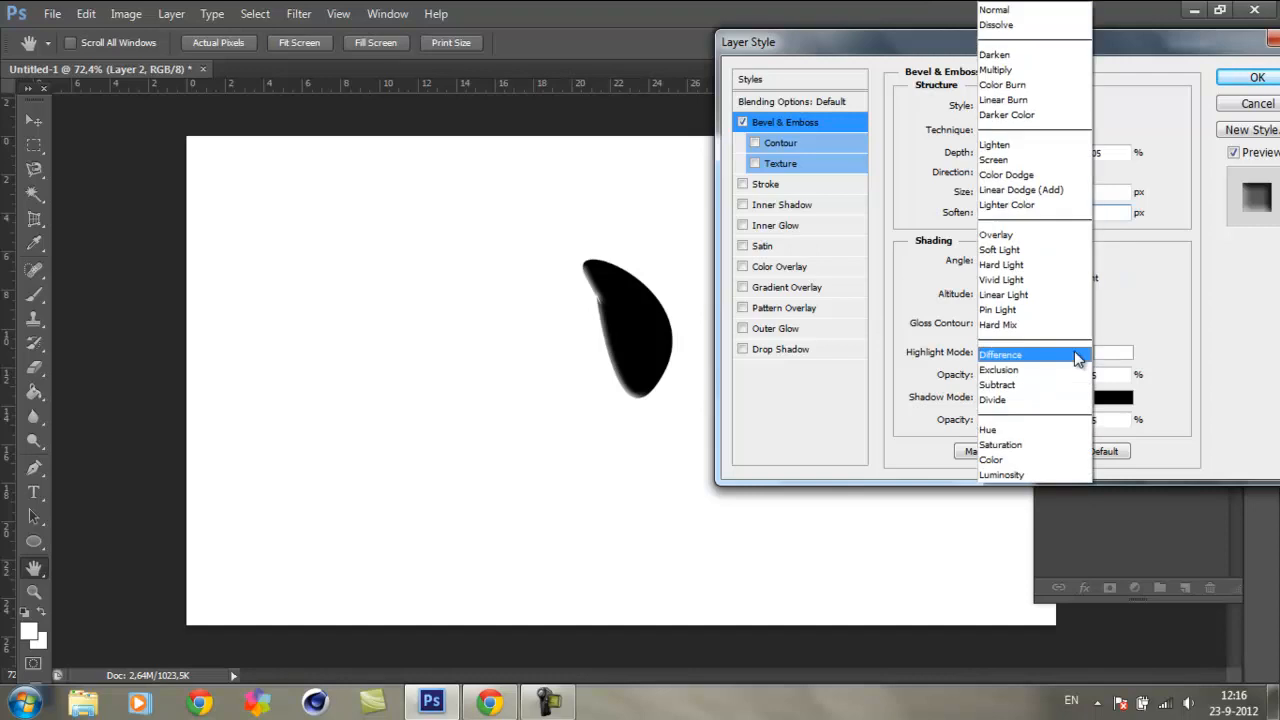
{"action": "left_click", "coordinate": [1016, 163]}
{"action": "mouse_move", "coordinate": [1051, 377]}
{"action": "left_mouse_down"}
{"action": "mouse_move", "coordinate": [1062, 388]}
{"action": "mouse_move", "coordinate": [1008, 385]}
{"action": "mouse_move", "coordinate": [1055, 386]}
{"action": "left_mouse_up"}
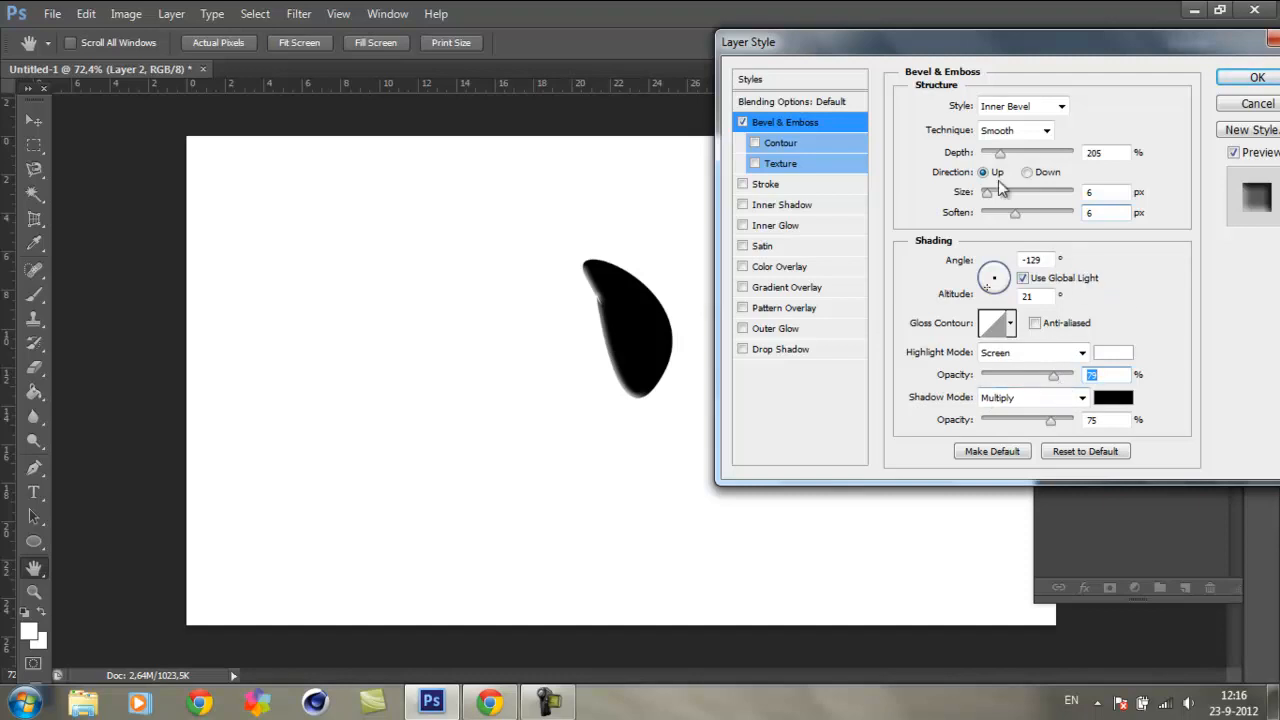
Step: Try the Emboss, Outer Bevel and Pillow Emboss styles for the bevel, and set the style to Stroke Emboss
{"action": "left_click_drag", "start_coordinate": [1020, 44], "coordinate": [1006, 41]}
{"action": "left_click", "coordinate": [1010, 118]}
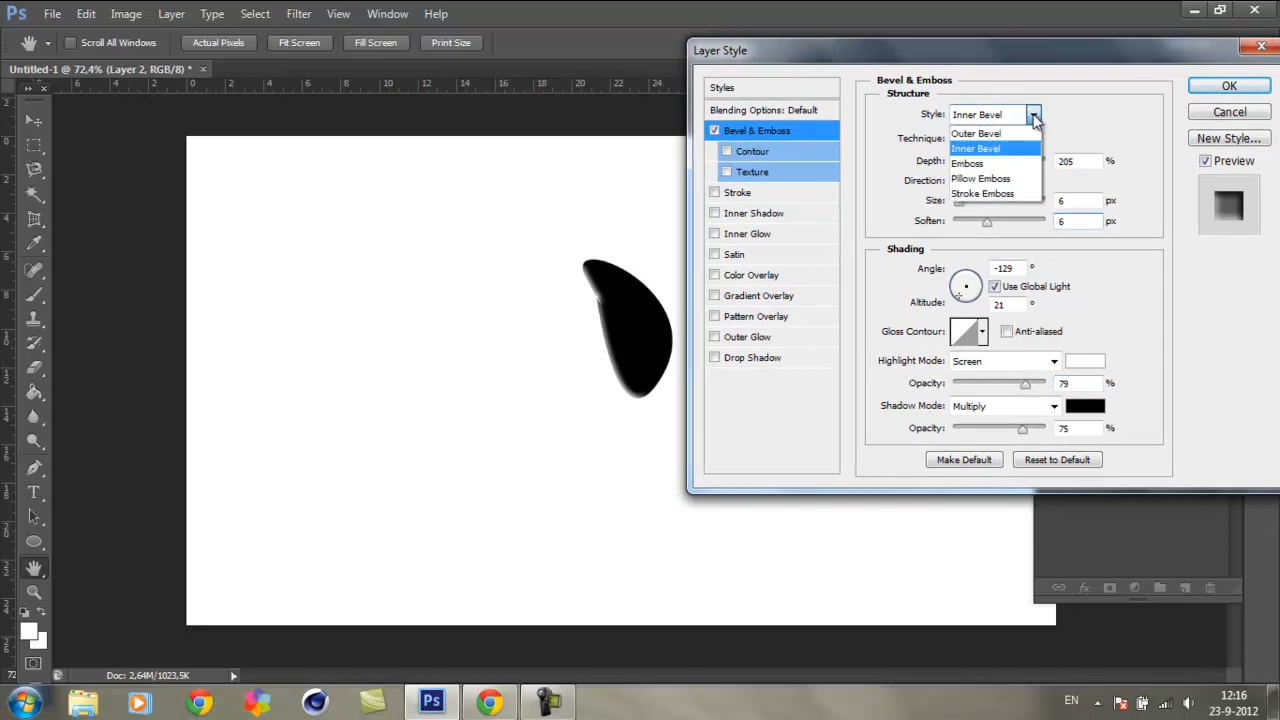
{"action": "left_click", "coordinate": [982, 152]}
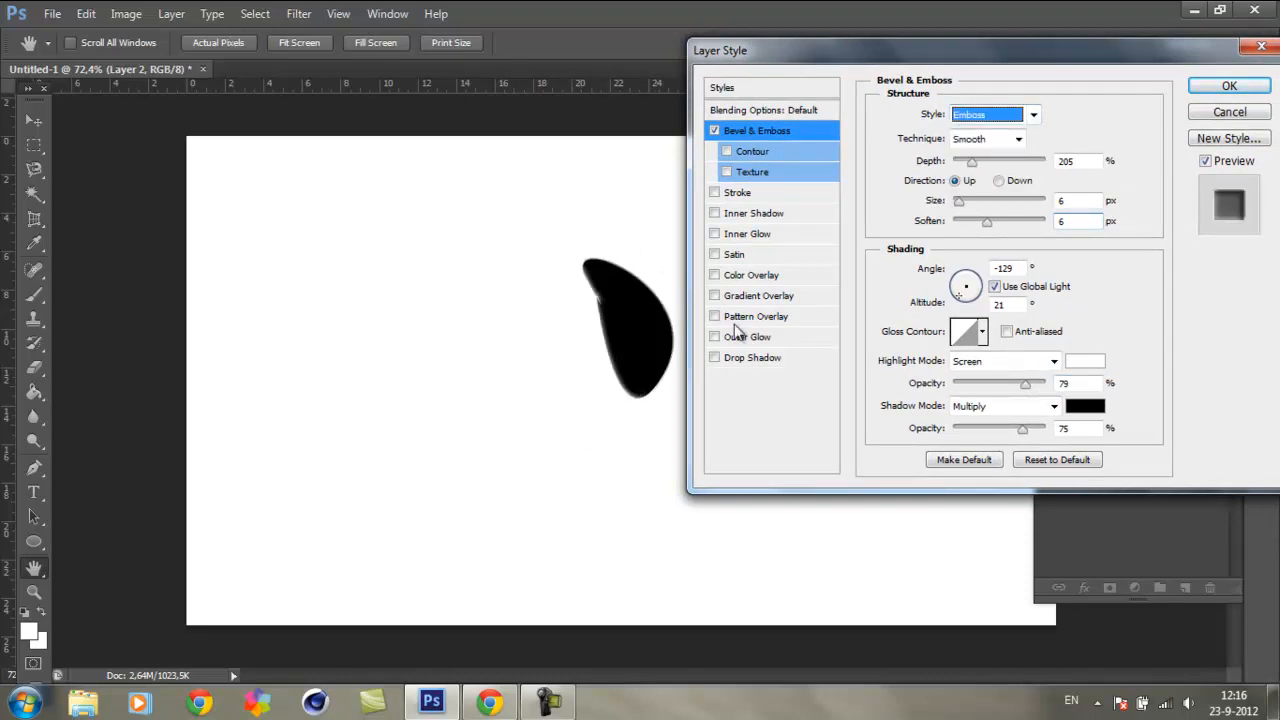
{"action": "left_click", "coordinate": [1033, 113]}
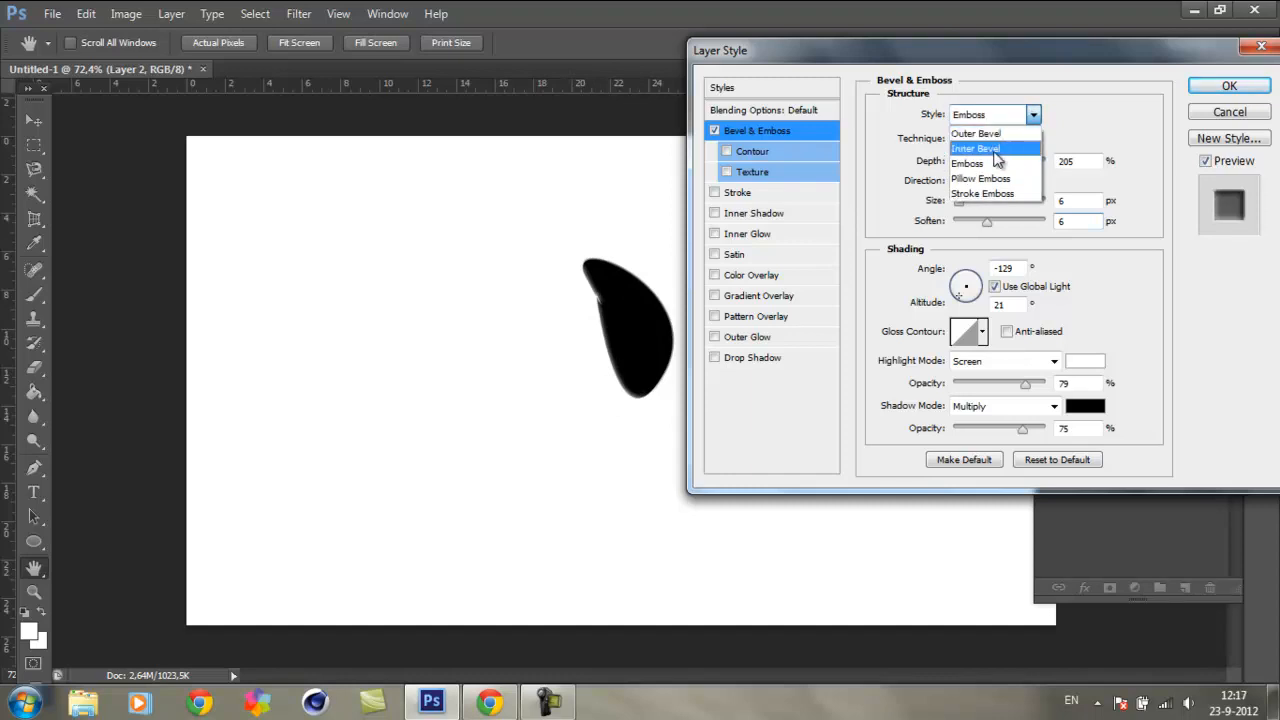
{"action": "left_click", "coordinate": [985, 133]}
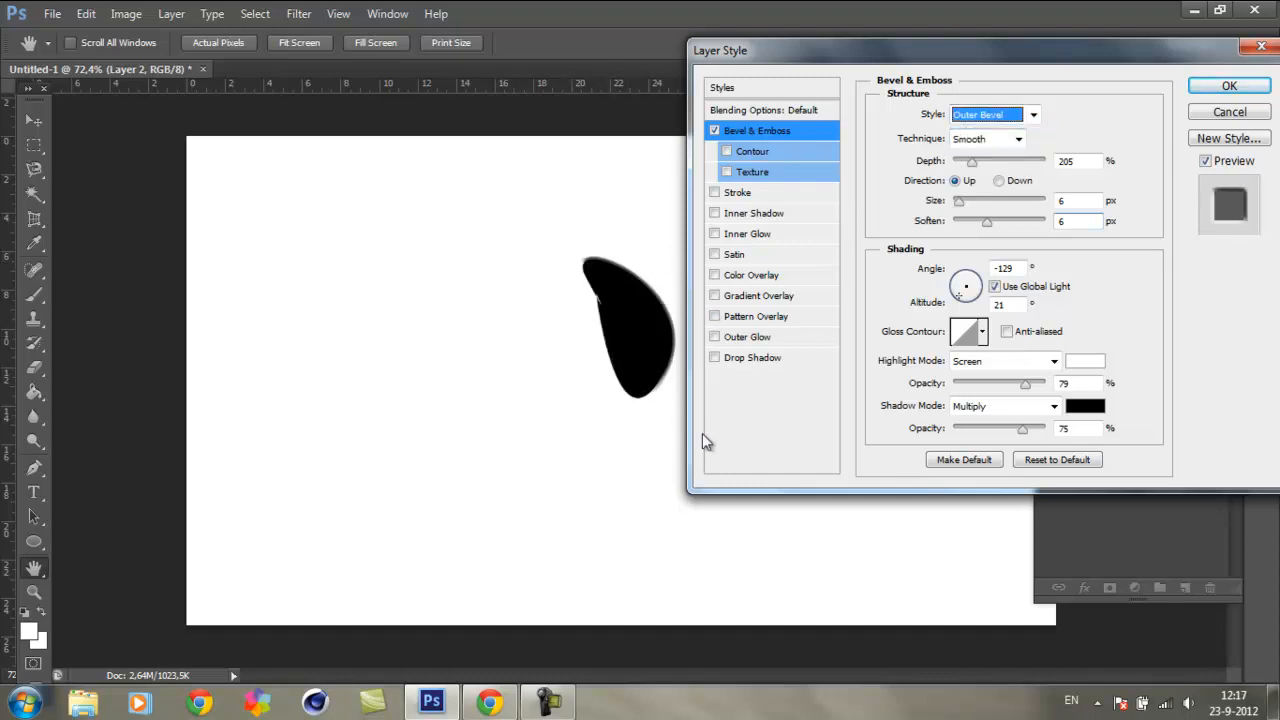
{"action": "left_click", "coordinate": [1030, 115]}
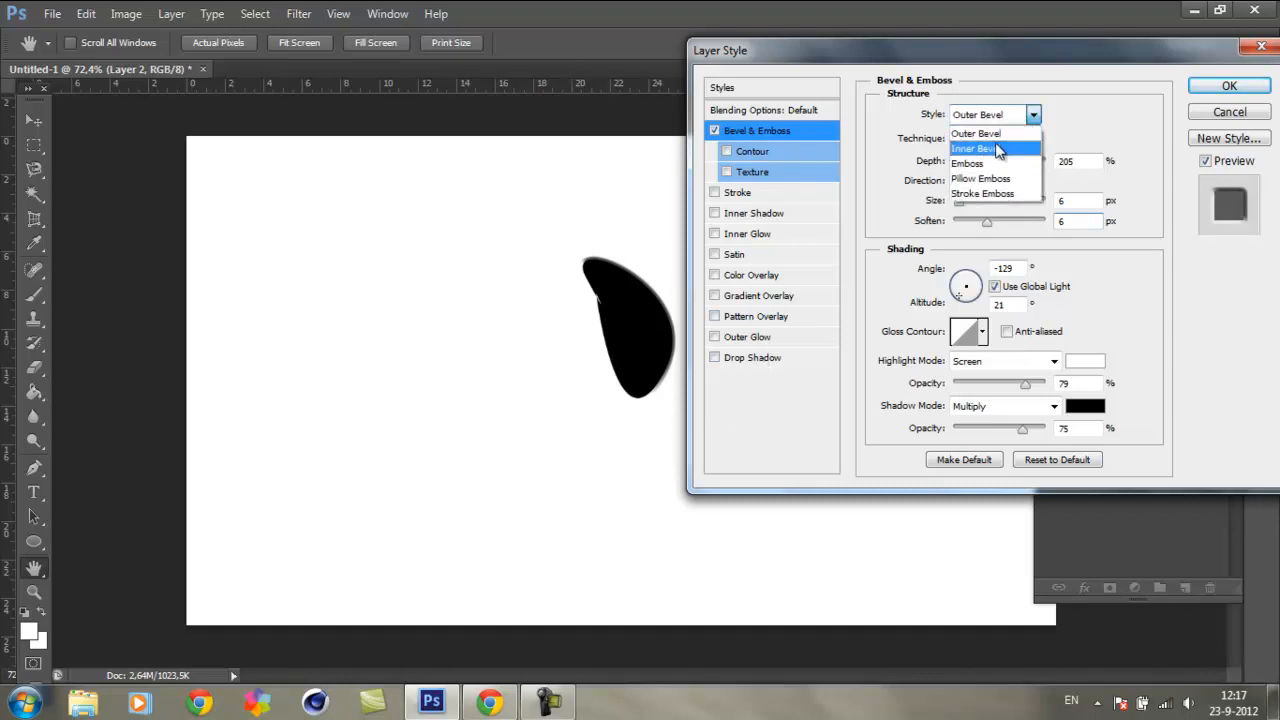
{"action": "left_click", "coordinate": [1017, 180]}
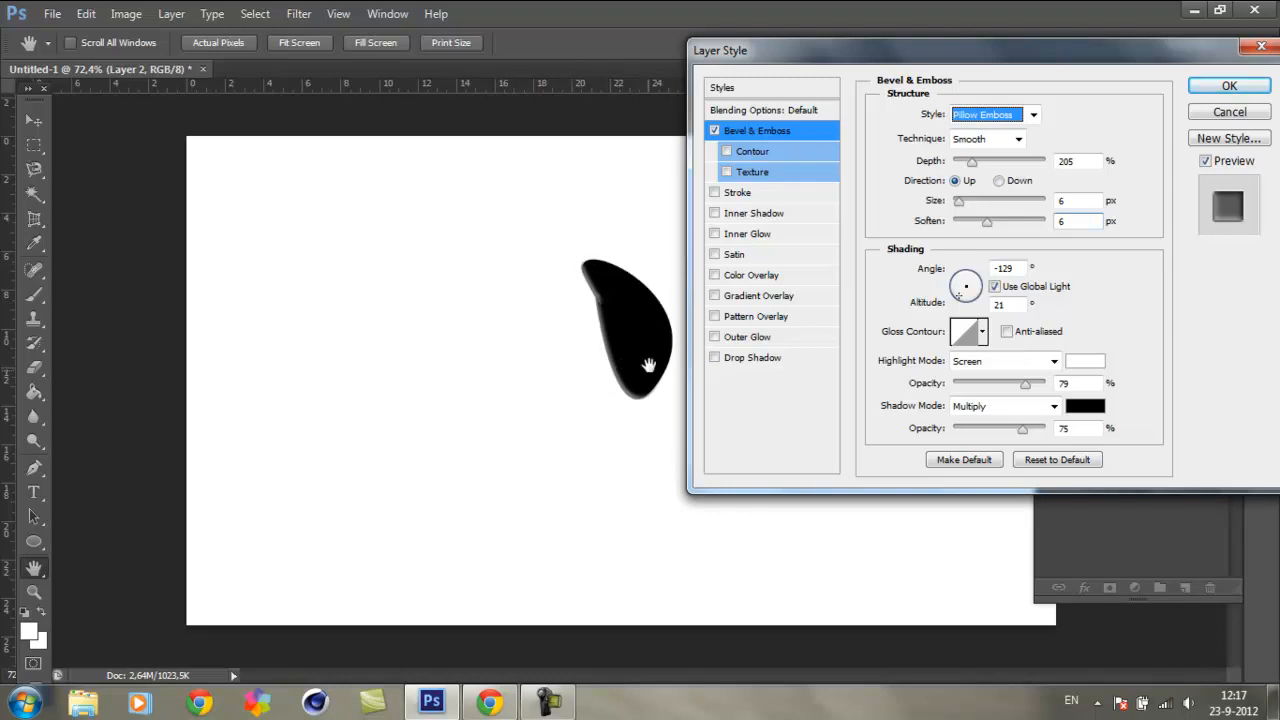
{"action": "left_click", "coordinate": [1033, 114]}
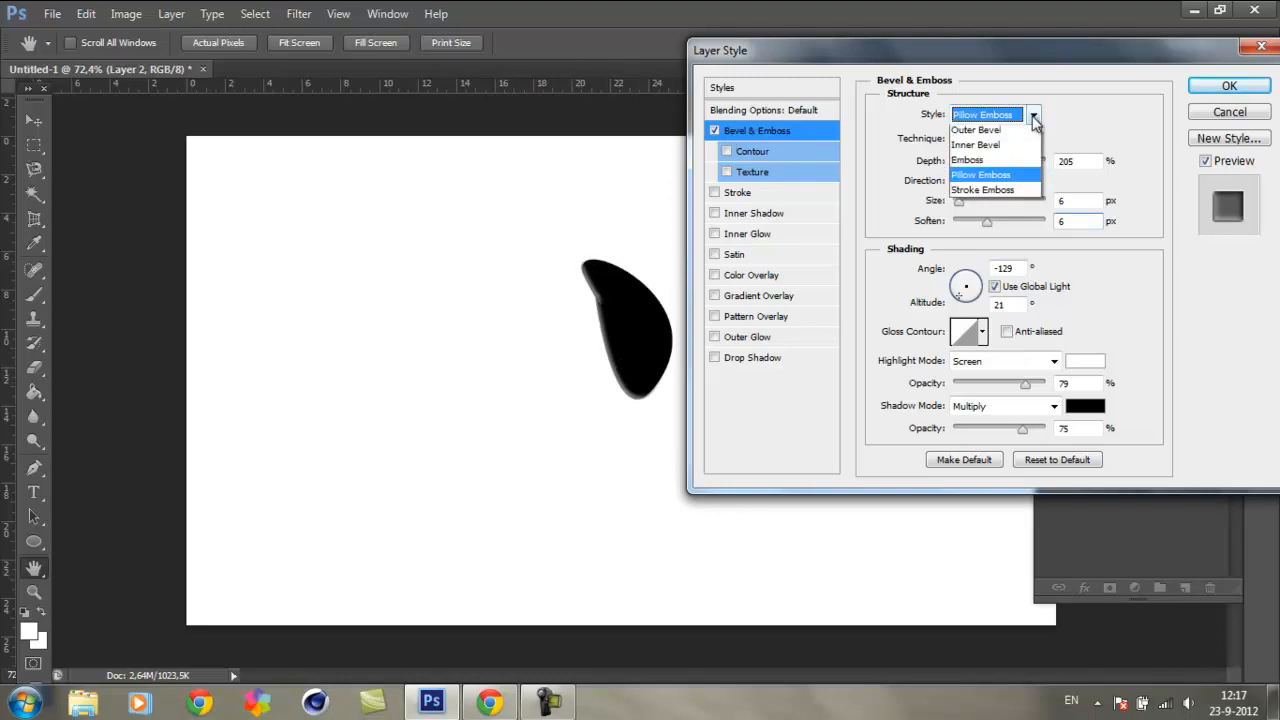
{"action": "left_click", "coordinate": [993, 193]}
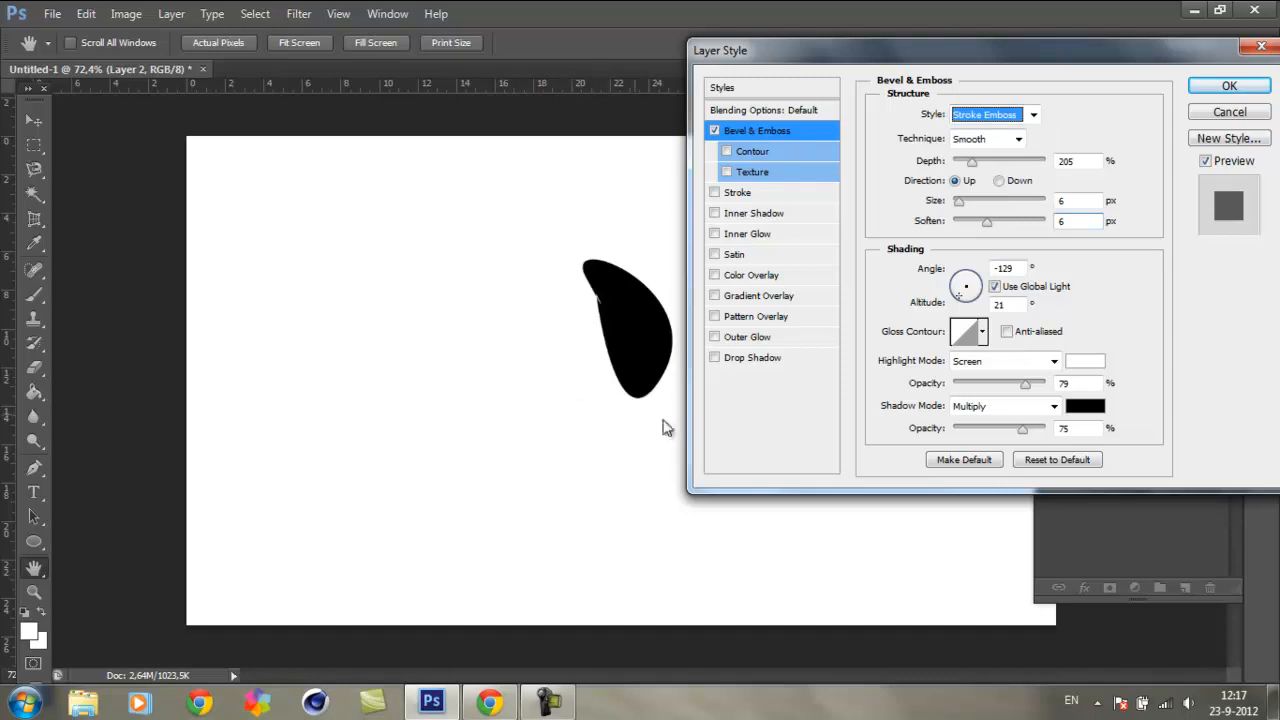
Step: Try the outer glow and the turquoise colour overlay with Stroke Emboss, turning each off again
{"action": "left_click", "coordinate": [715, 338]}
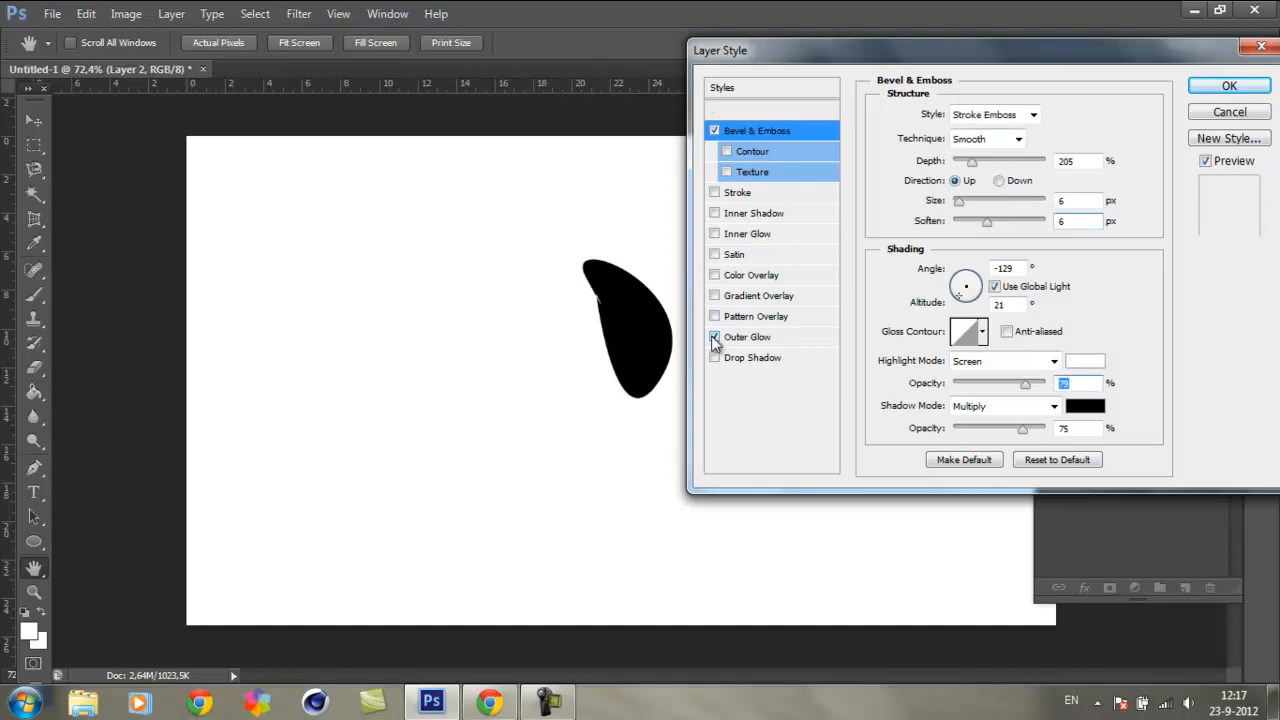
{"action": "left_click", "coordinate": [714, 338]}
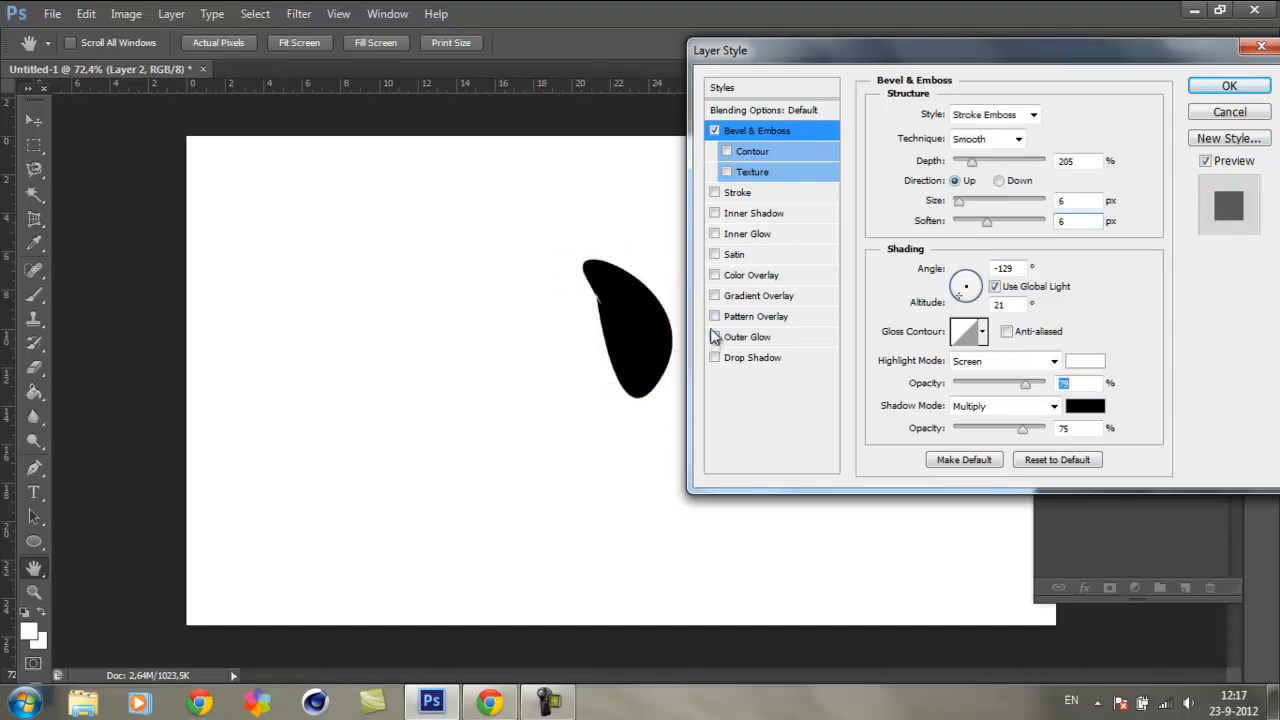
{"action": "left_click", "coordinate": [715, 276]}
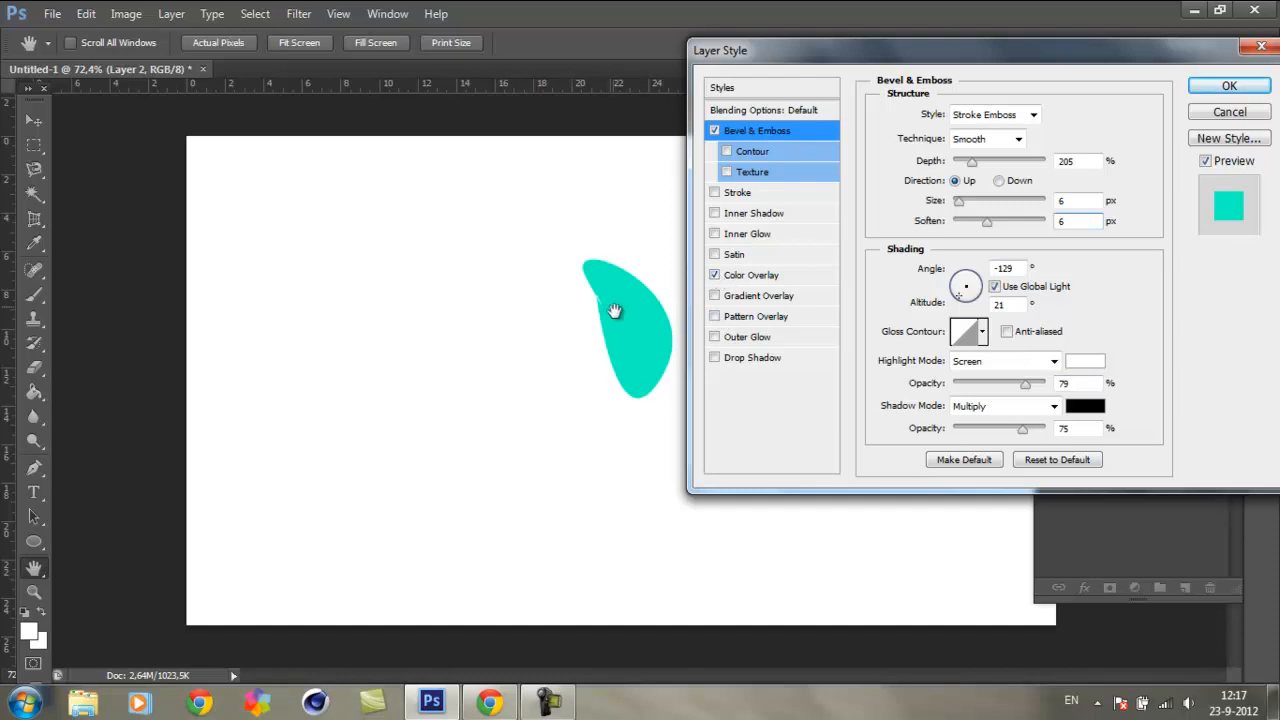
{"action": "left_click", "coordinate": [715, 276]}
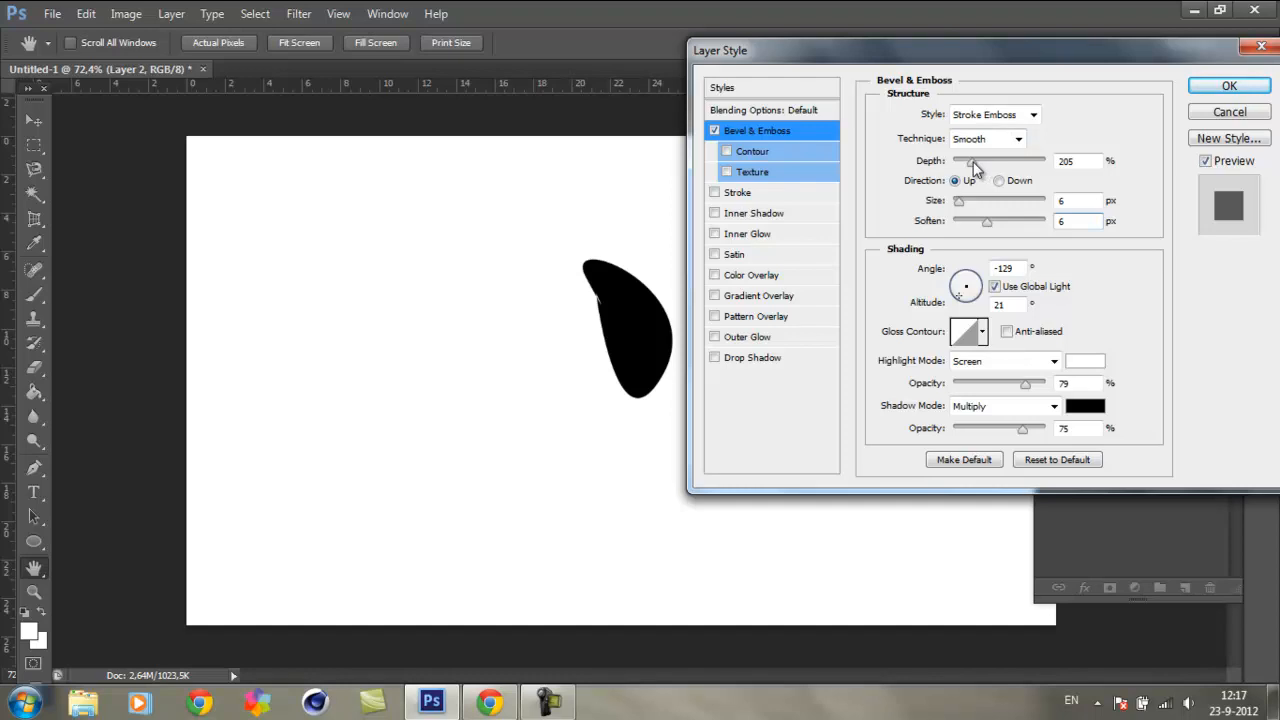
Step: Turn on the bevel's Contour option and set the bevel style to Inner Bevel
{"action": "left_click", "coordinate": [762, 160]}
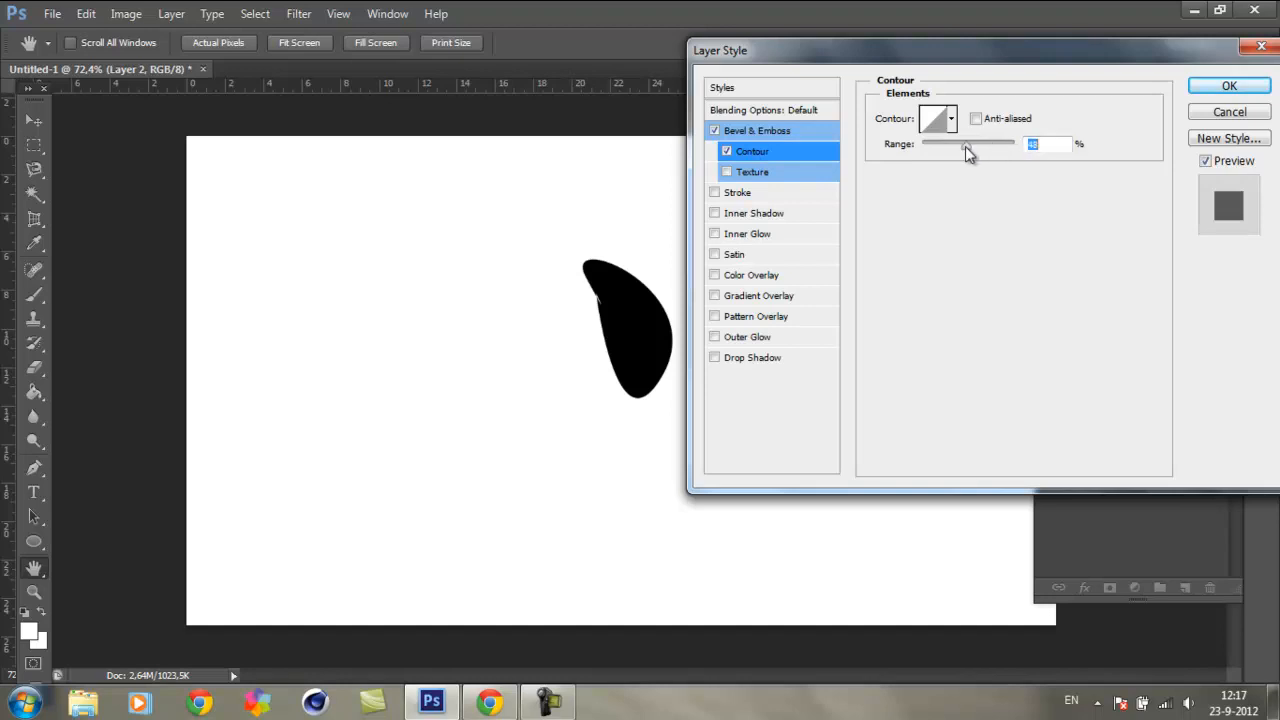
{"action": "left_click", "coordinate": [762, 135]}
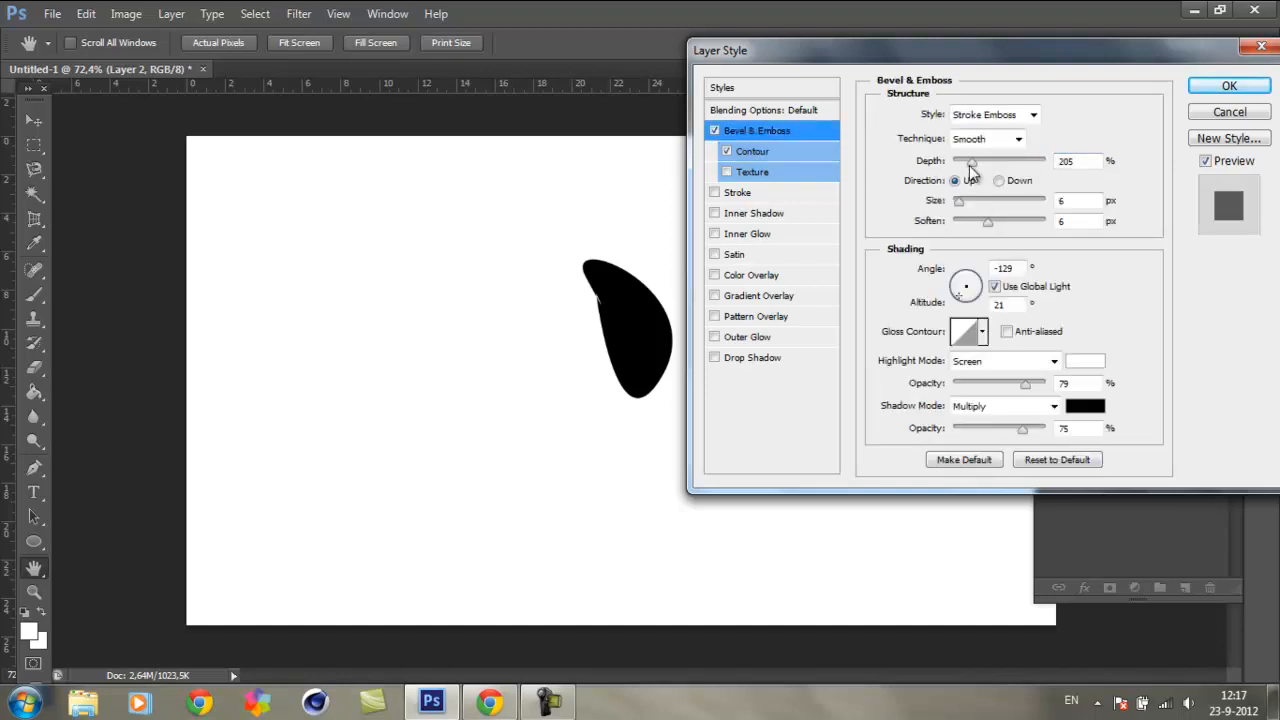
{"action": "left_click", "coordinate": [1033, 116]}
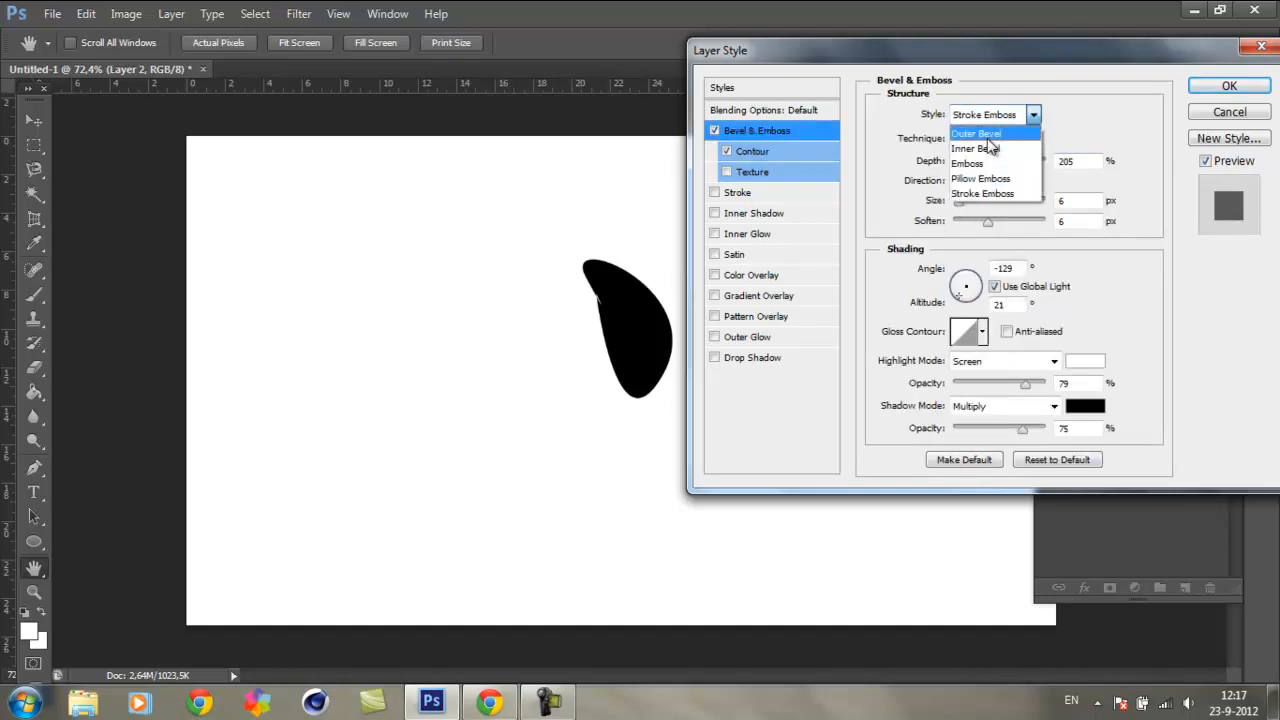
{"action": "left_click", "coordinate": [990, 150]}
Step: Lower the bevel contour's range slightly, try several contour presets and keep the broad single-peak one
{"action": "left_click", "coordinate": [755, 150]}
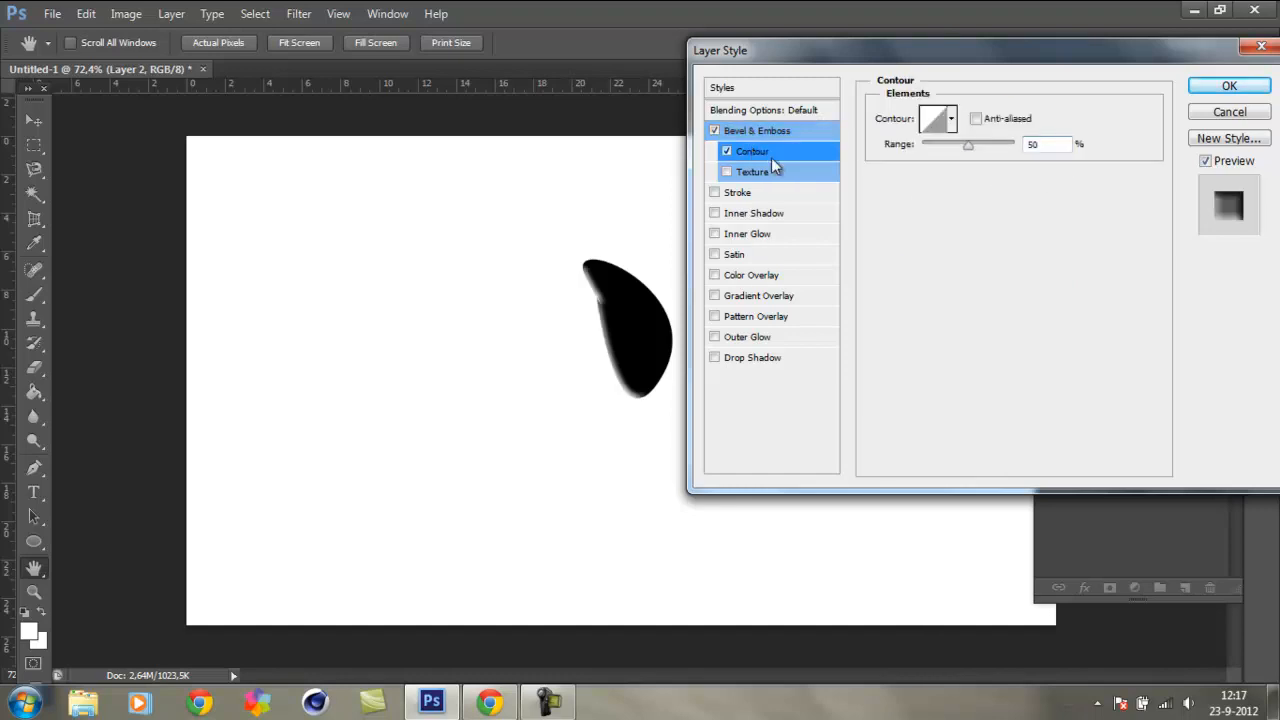
{"action": "mouse_move", "coordinate": [966, 145]}
{"action": "left_mouse_down"}
{"action": "mouse_move", "coordinate": [939, 151]}
{"action": "mouse_move", "coordinate": [993, 154]}
{"action": "mouse_move", "coordinate": [956, 157]}
{"action": "left_mouse_up"}
{"action": "left_click", "coordinate": [952, 120]}
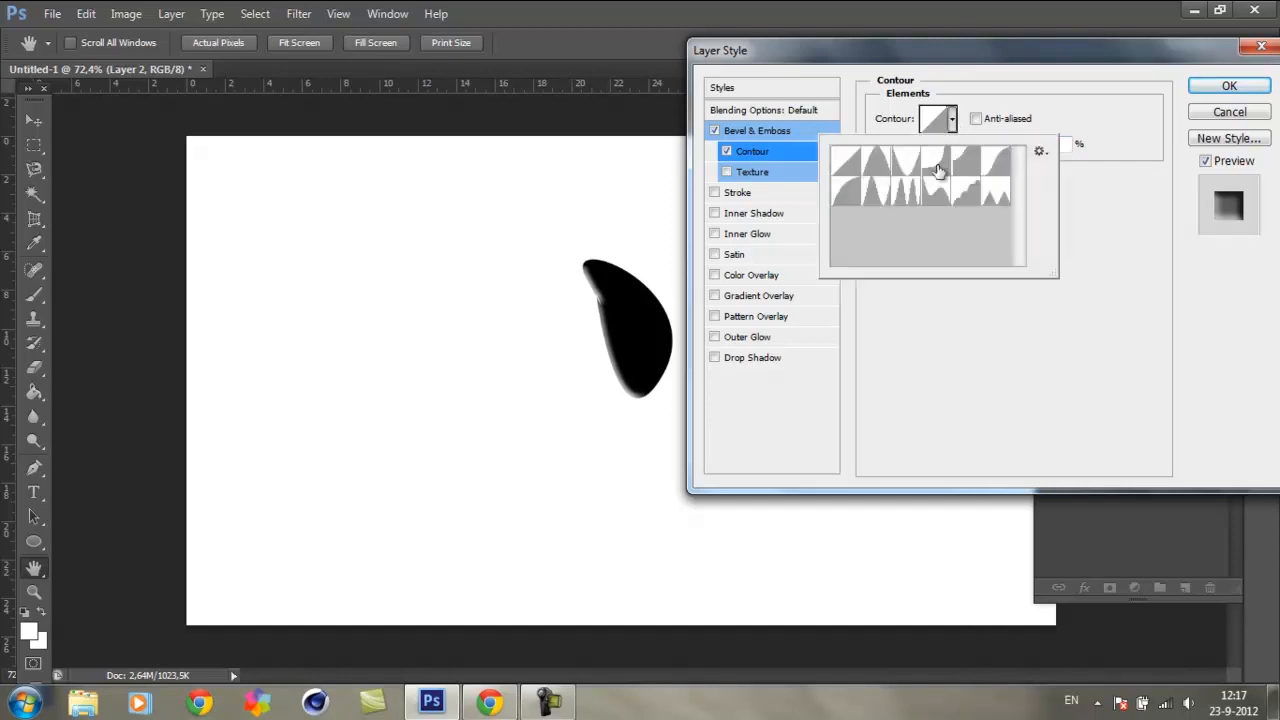
{"action": "left_click", "coordinate": [876, 192]}
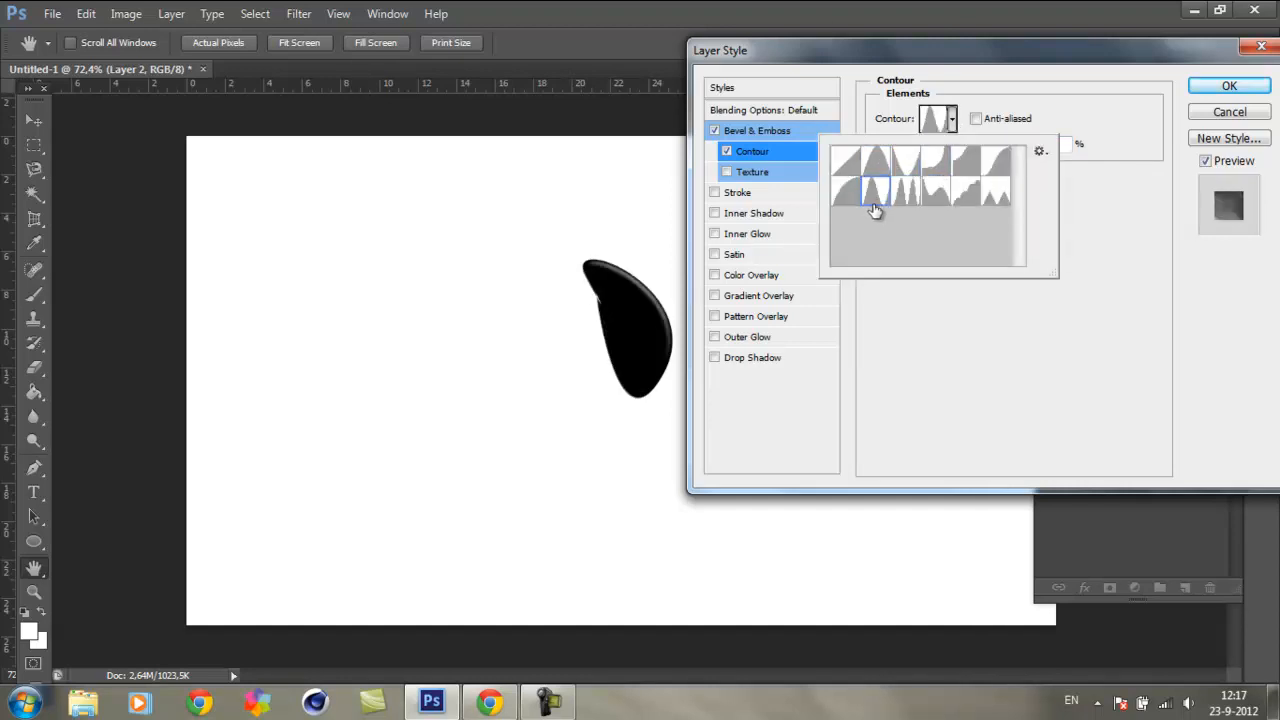
{"action": "left_click", "coordinate": [996, 160]}
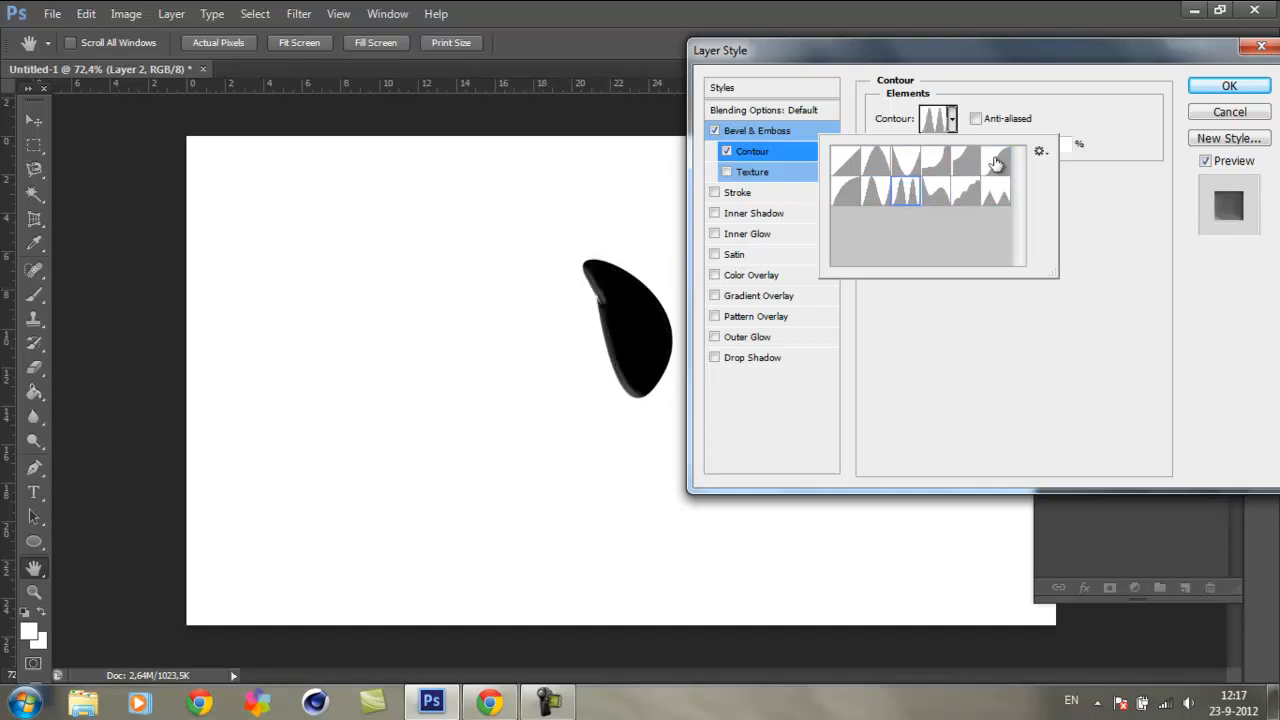
{"action": "left_click", "coordinate": [928, 170]}
{"action": "left_click", "coordinate": [908, 168]}
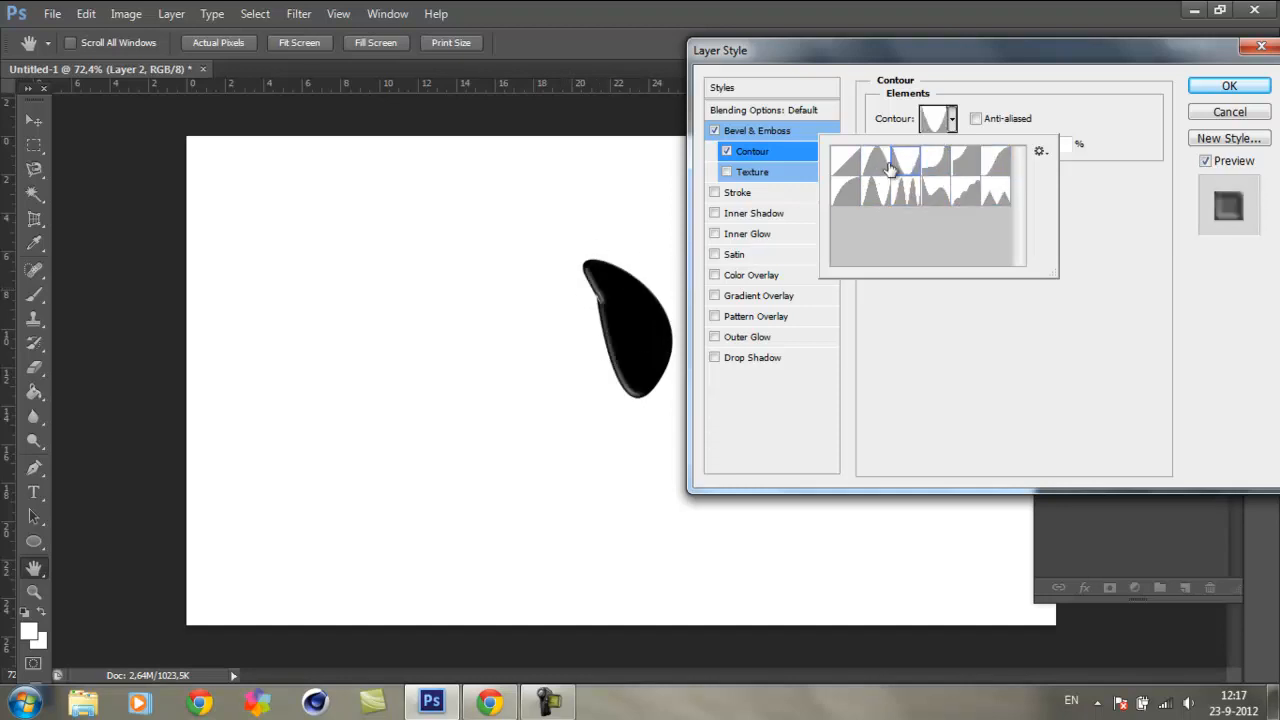
{"action": "left_click", "coordinate": [880, 166]}
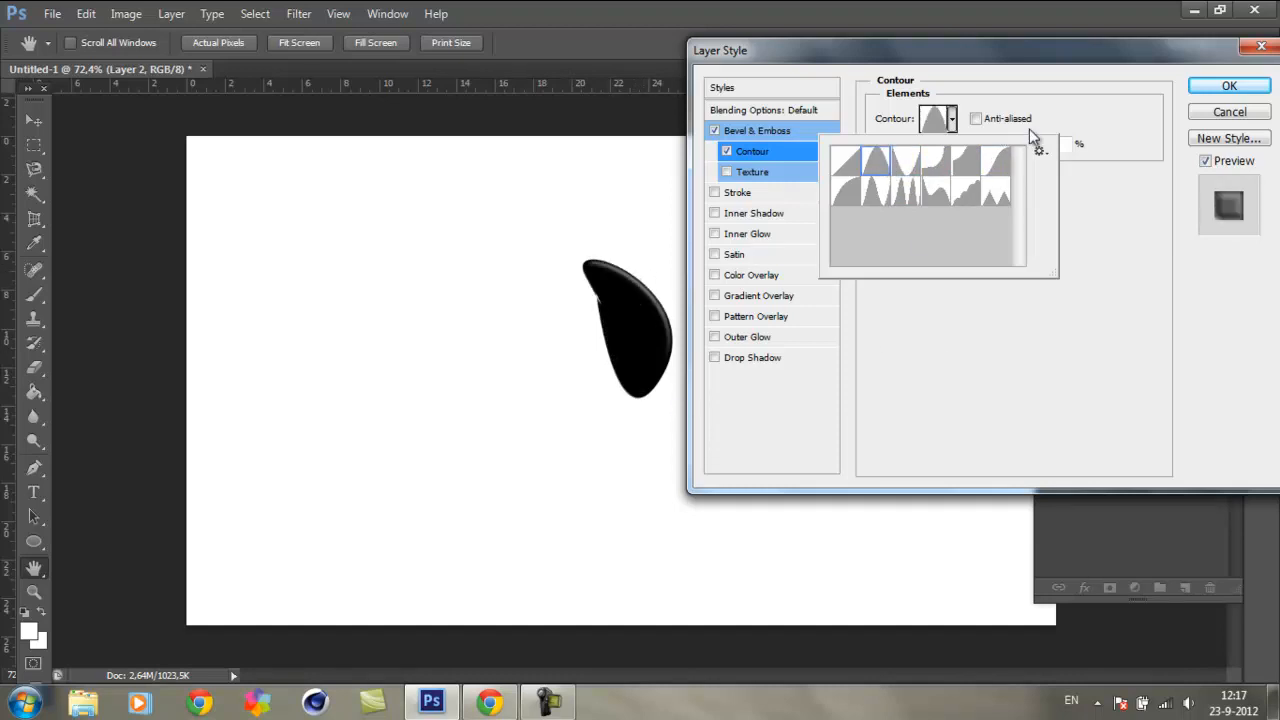
{"action": "left_click", "coordinate": [1093, 268]}
Step: Turn on the bevel's Texture option and try the red rocky pattern on the shape
{"action": "left_click", "coordinate": [728, 173]}
{"action": "left_click", "coordinate": [755, 176]}
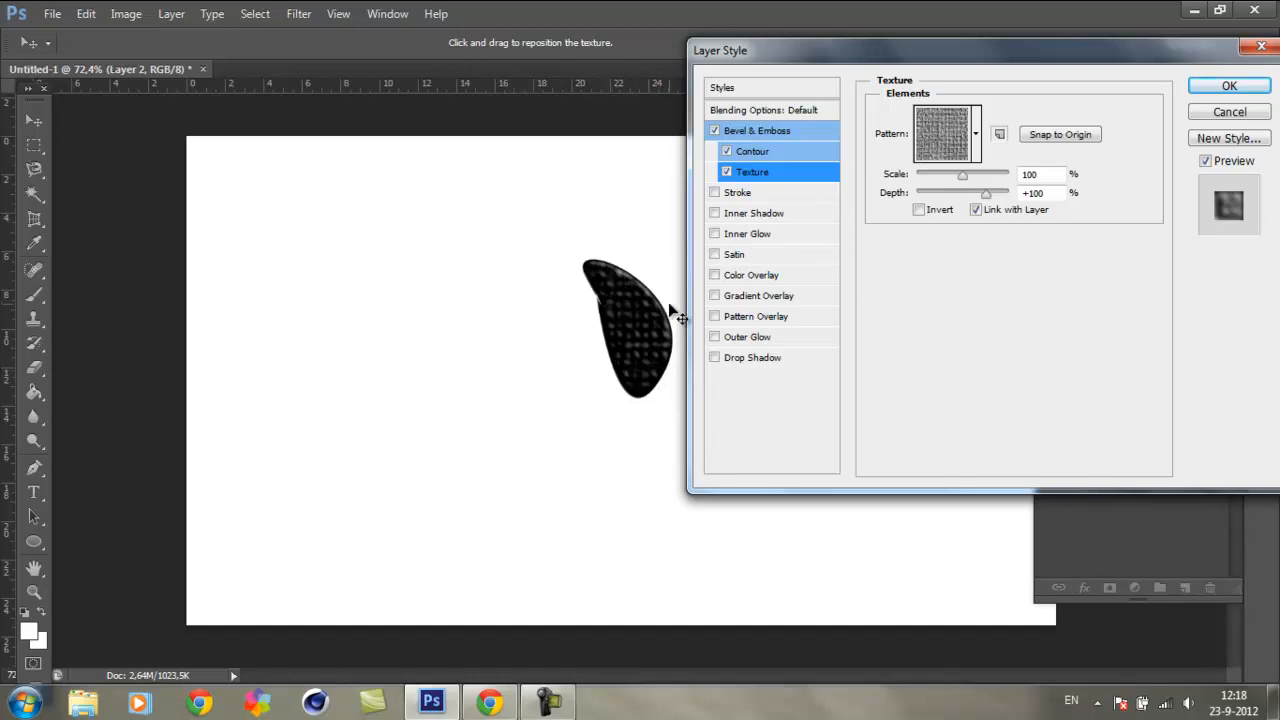
{"action": "left_click", "coordinate": [975, 134]}
{"action": "left_click", "coordinate": [973, 190]}
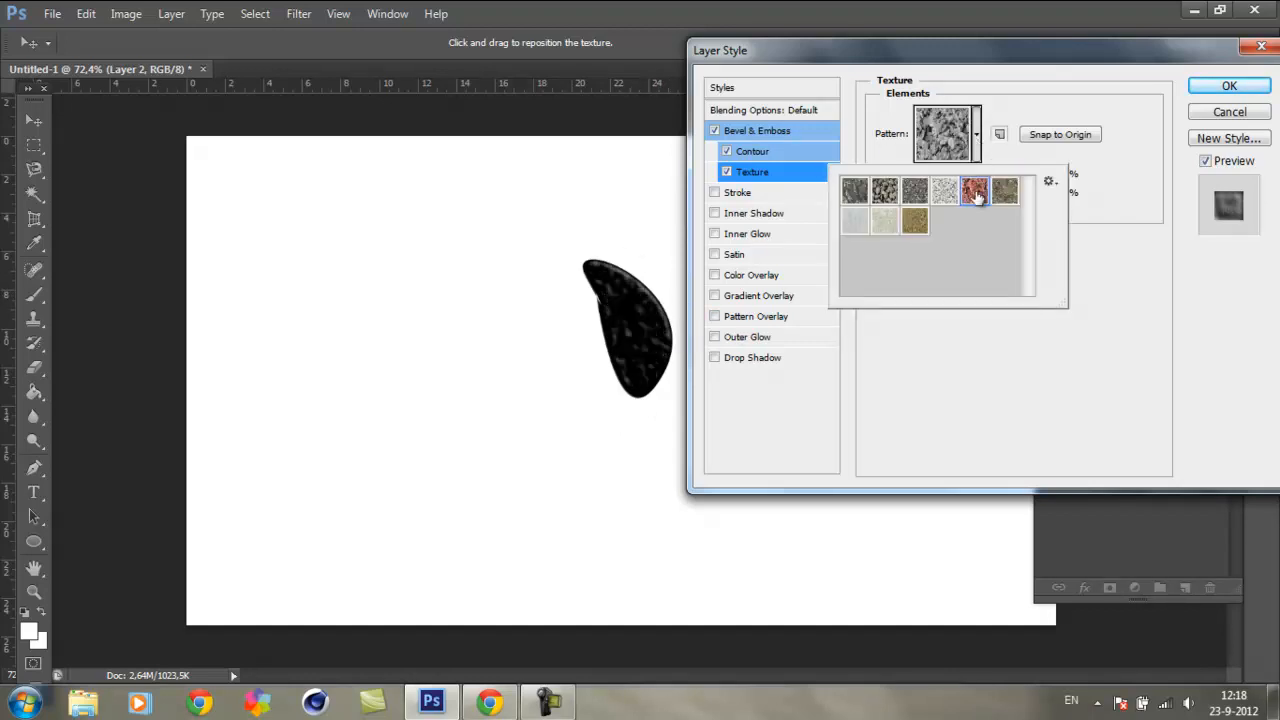
{"action": "left_click", "coordinate": [985, 247]}
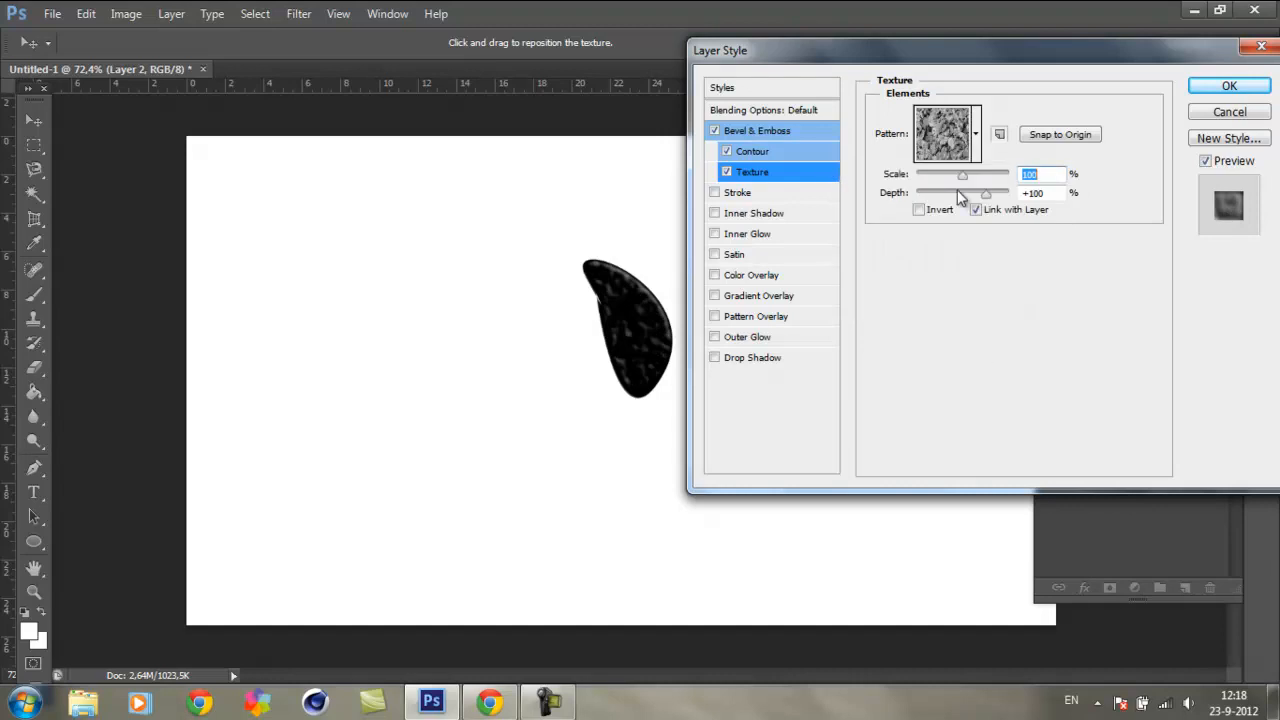
Step: Try the pebble and pale patterns for the bevel texture, and set it to the golden-brown grainy pattern
{"action": "left_click", "coordinate": [976, 140]}
{"action": "left_click", "coordinate": [884, 198]}
{"action": "left_click", "coordinate": [856, 220]}
{"action": "left_click", "coordinate": [885, 226]}
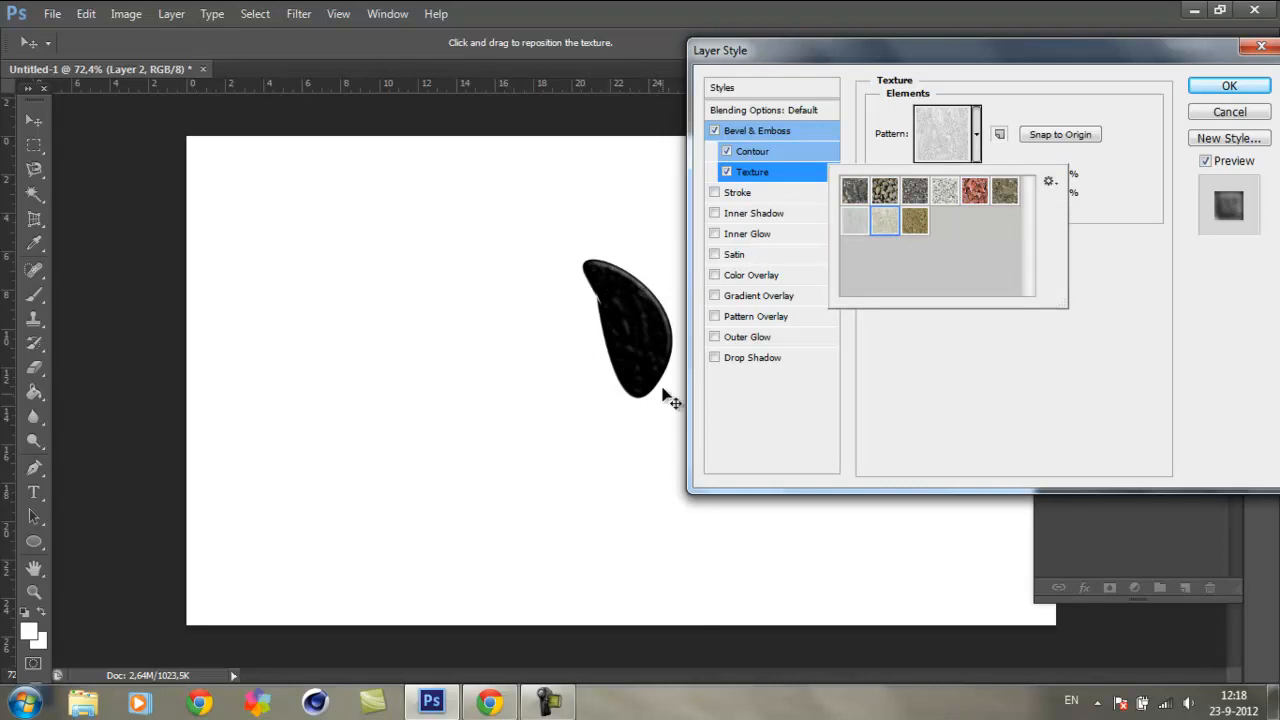
{"action": "left_click", "coordinate": [916, 222]}
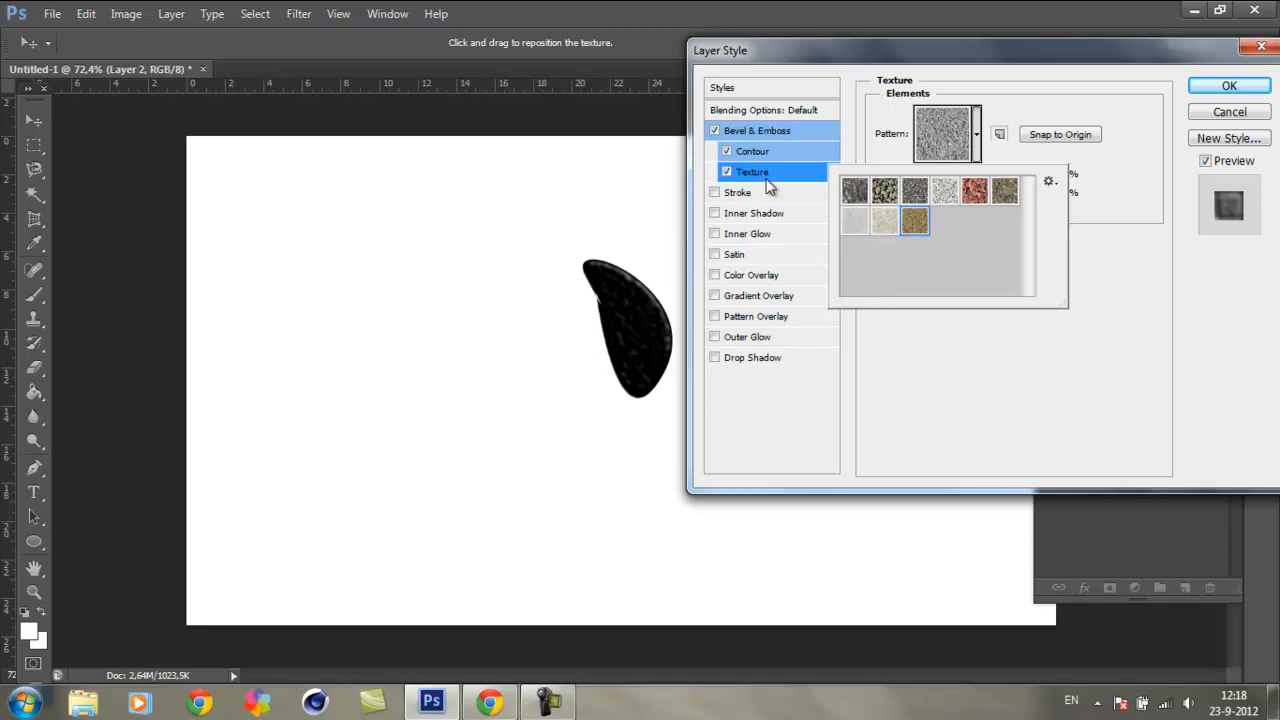
Step: Turn on the pebble Pattern Overlay at 22% opacity and apply the layer style to the shape
{"action": "left_click", "coordinate": [715, 317]}
{"action": "left_click", "coordinate": [716, 317]}
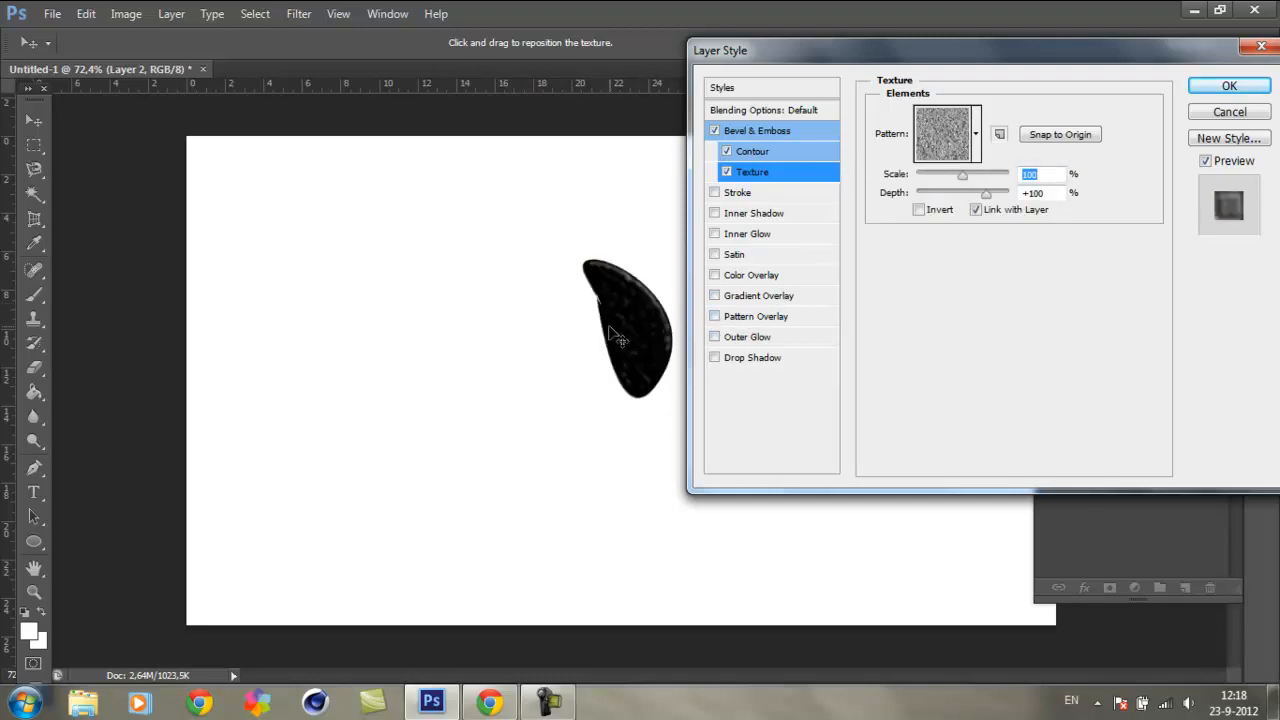
{"action": "left_click", "coordinate": [733, 316]}
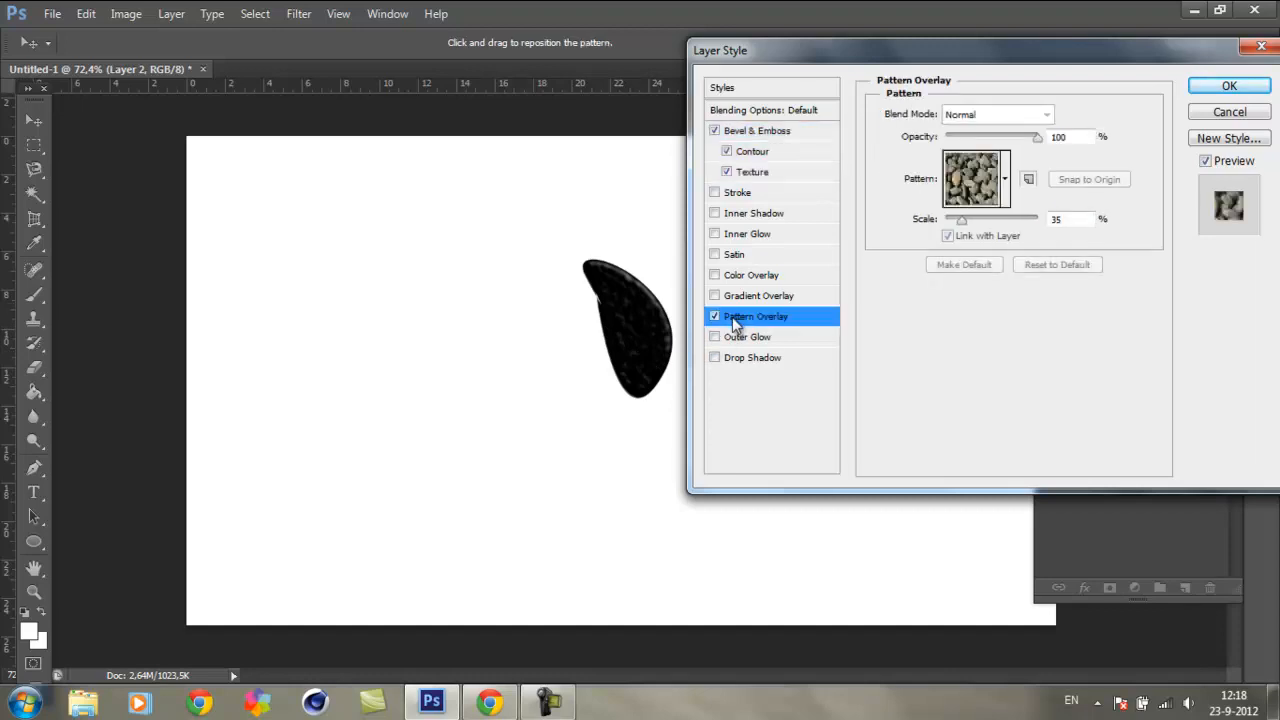
{"action": "left_click_drag", "start_coordinate": [1008, 145], "coordinate": [968, 146]}
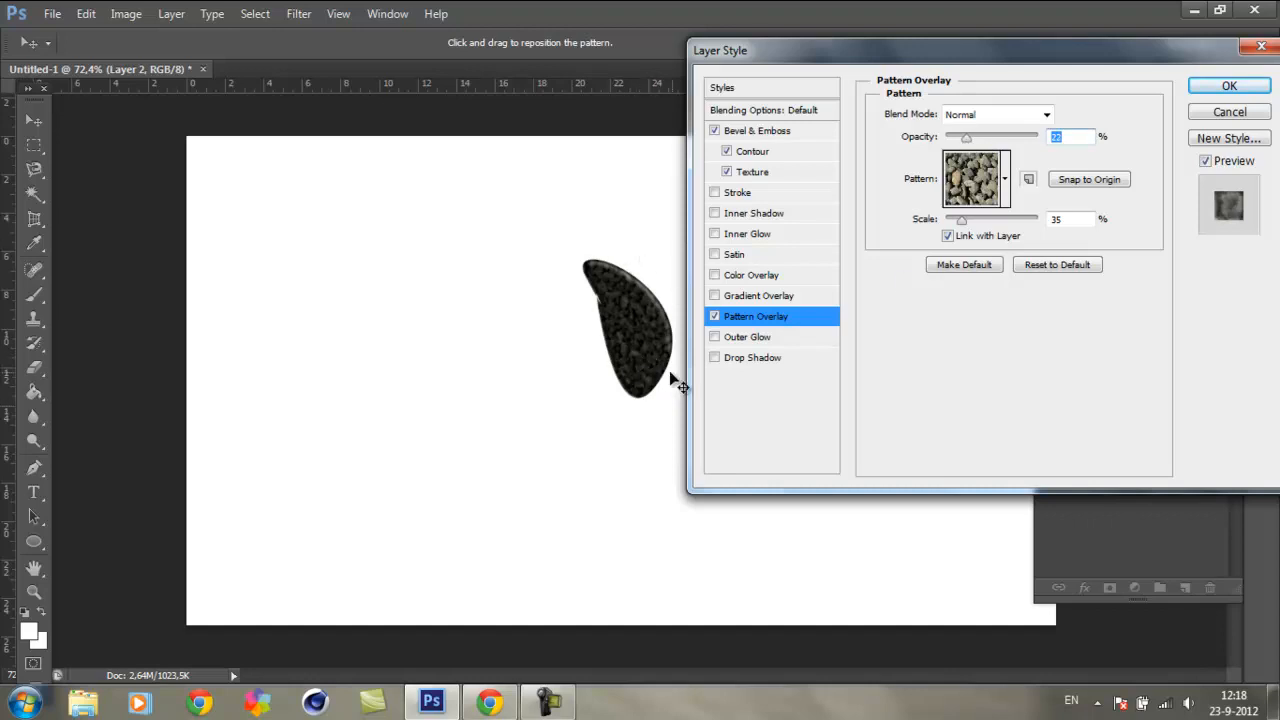
{"action": "left_click", "coordinate": [1208, 86]}
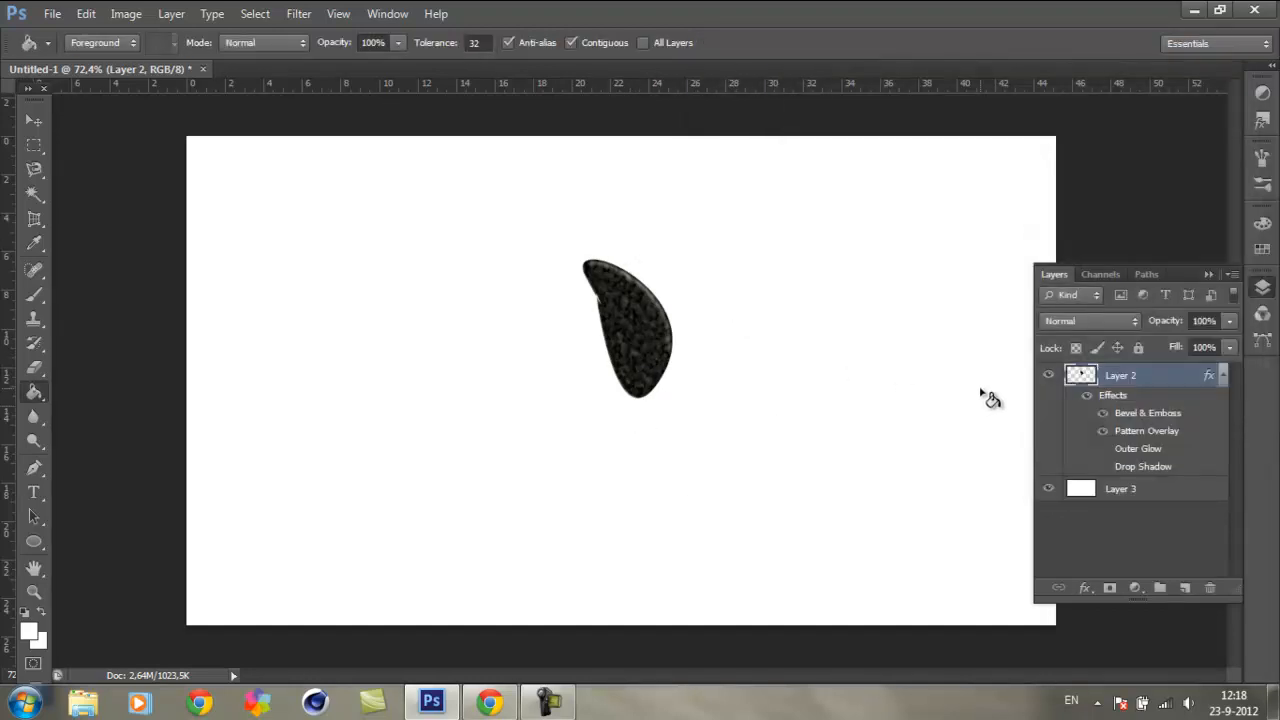
Step: Compare the shape with Layer 2's effects hidden and shown, leaving them shown with the effects list collapsed
{"action": "left_click", "coordinate": [1223, 377]}
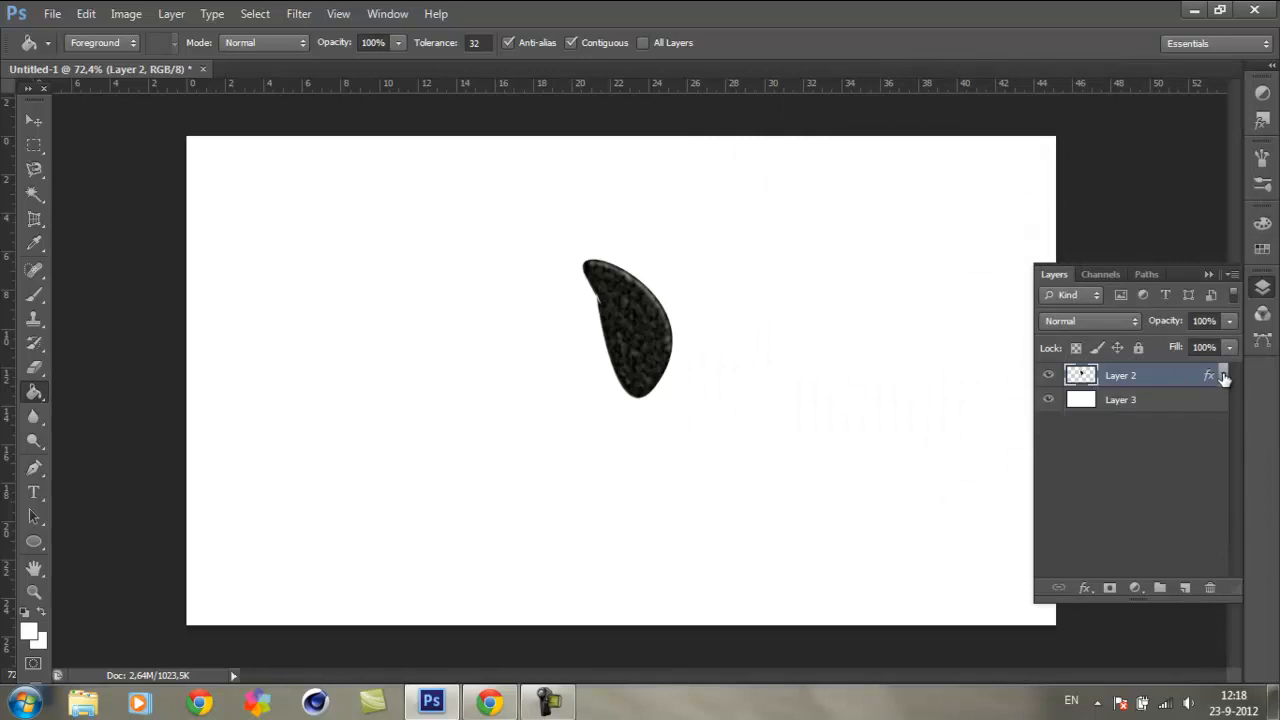
{"action": "left_click", "coordinate": [1222, 377]}
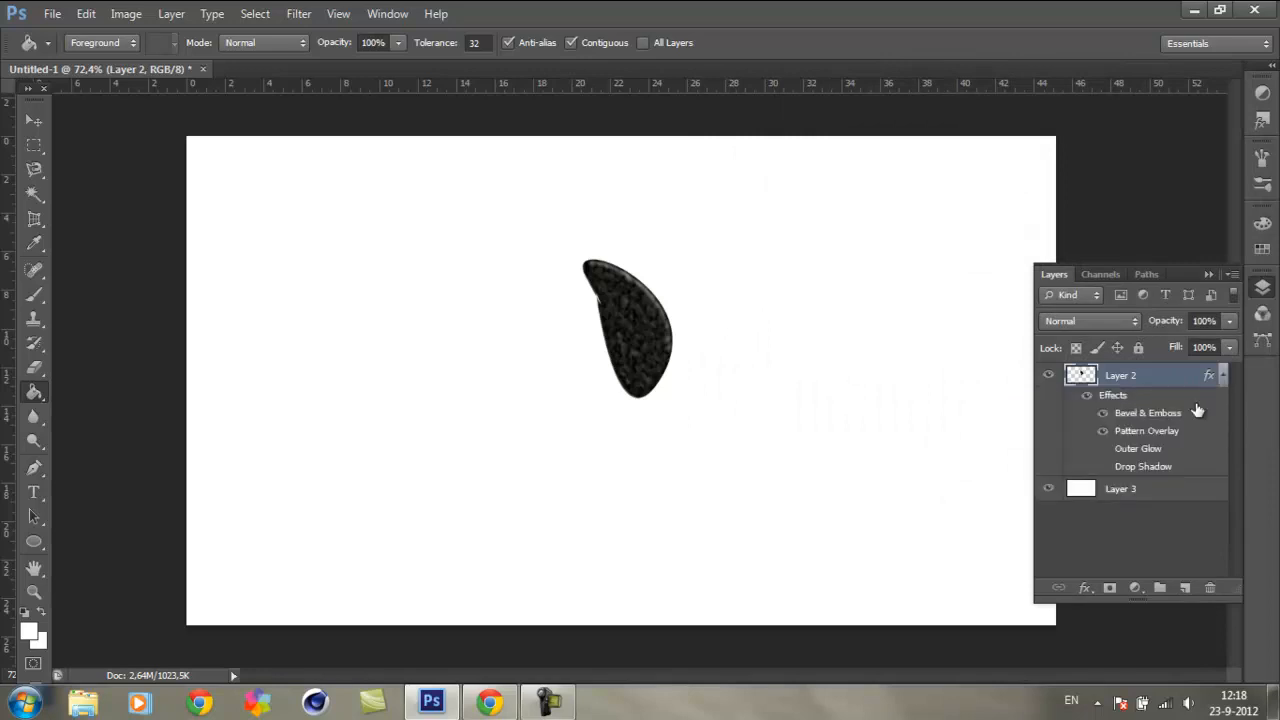
{"action": "left_click", "coordinate": [1087, 399]}
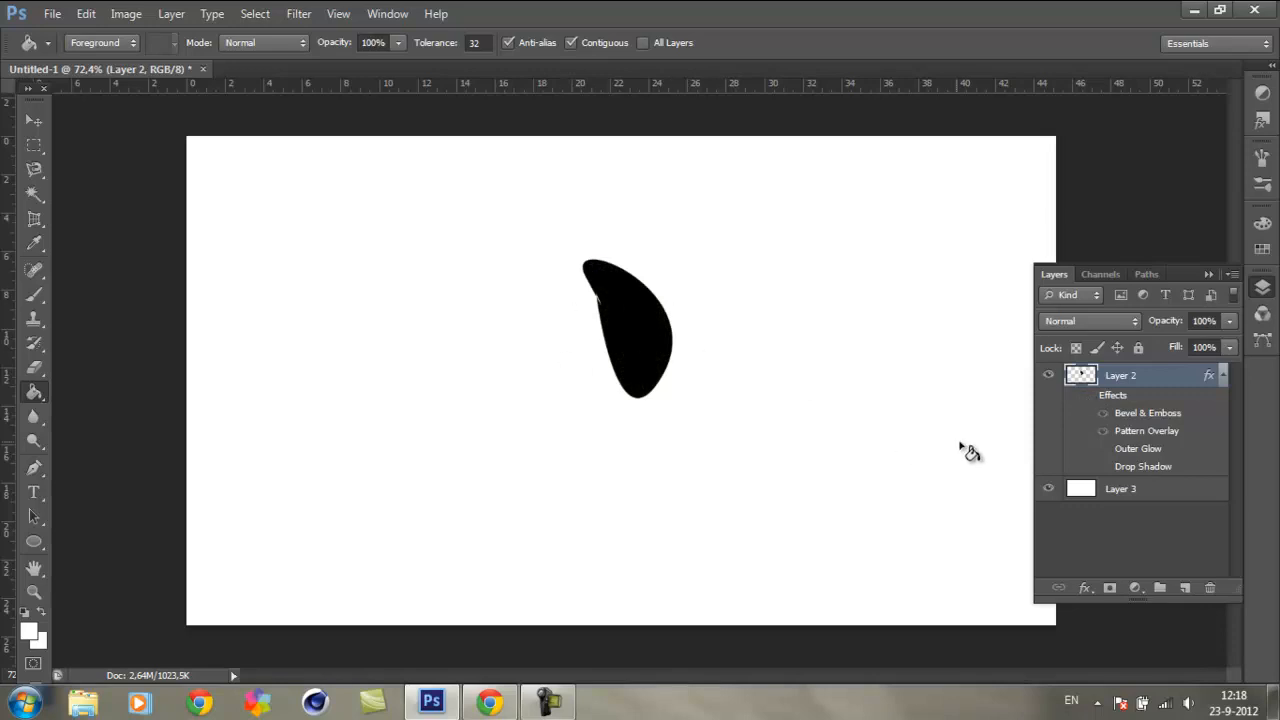
{"action": "left_click", "coordinate": [1087, 397]}
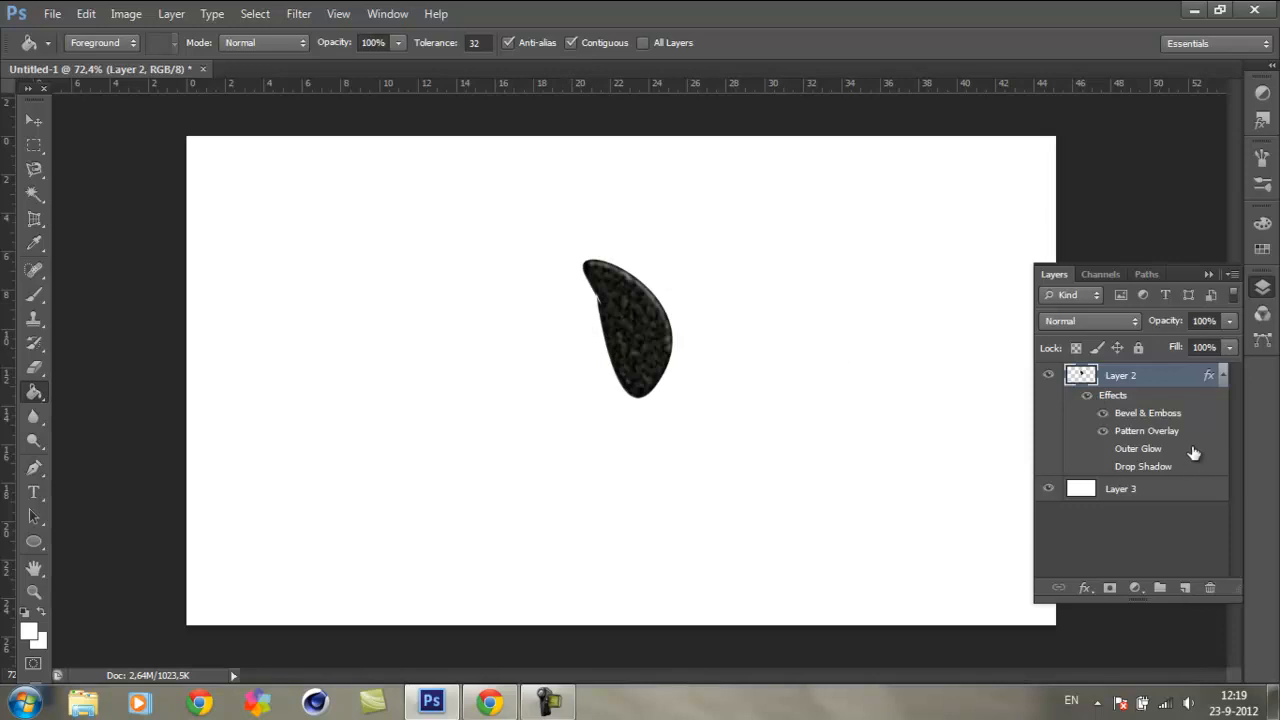
{"action": "left_click", "coordinate": [1223, 378]}
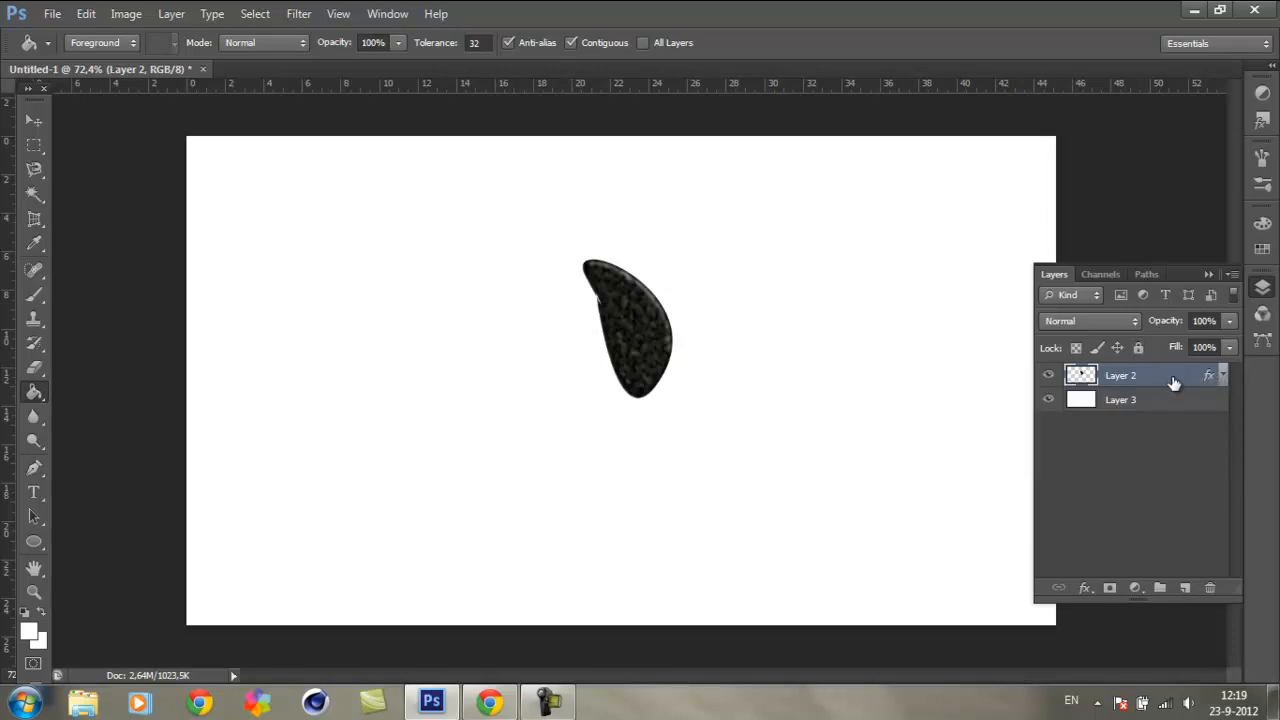
{"action": "right_click", "coordinate": [1172, 377]}
{"action": "key", "text": "Escape"}
{"action": "left_click", "coordinate": [33, 467]}
{"action": "left_click", "coordinate": [33, 396]}
{"action": "left_click", "coordinate": [33, 367]}
{"action": "left_click", "coordinate": [33, 393]}
{"action": "left_click", "coordinate": [1121, 320]}
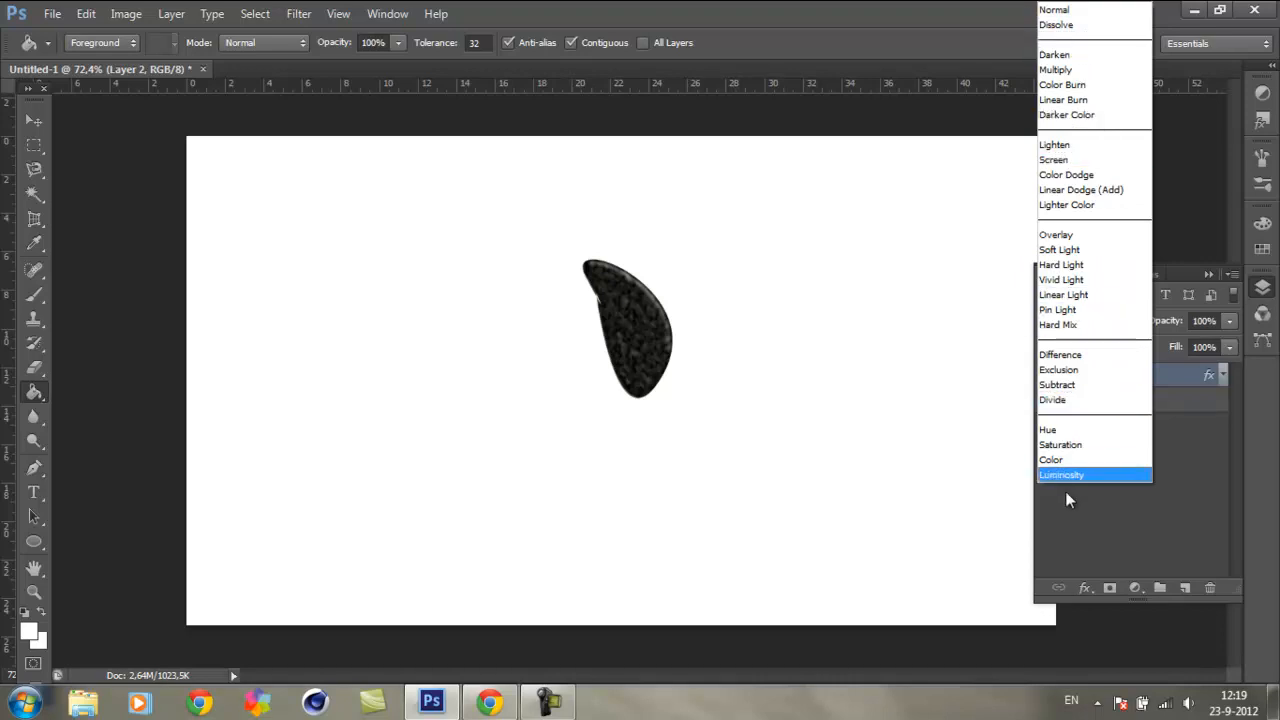
{"action": "left_click", "coordinate": [1118, 505]}
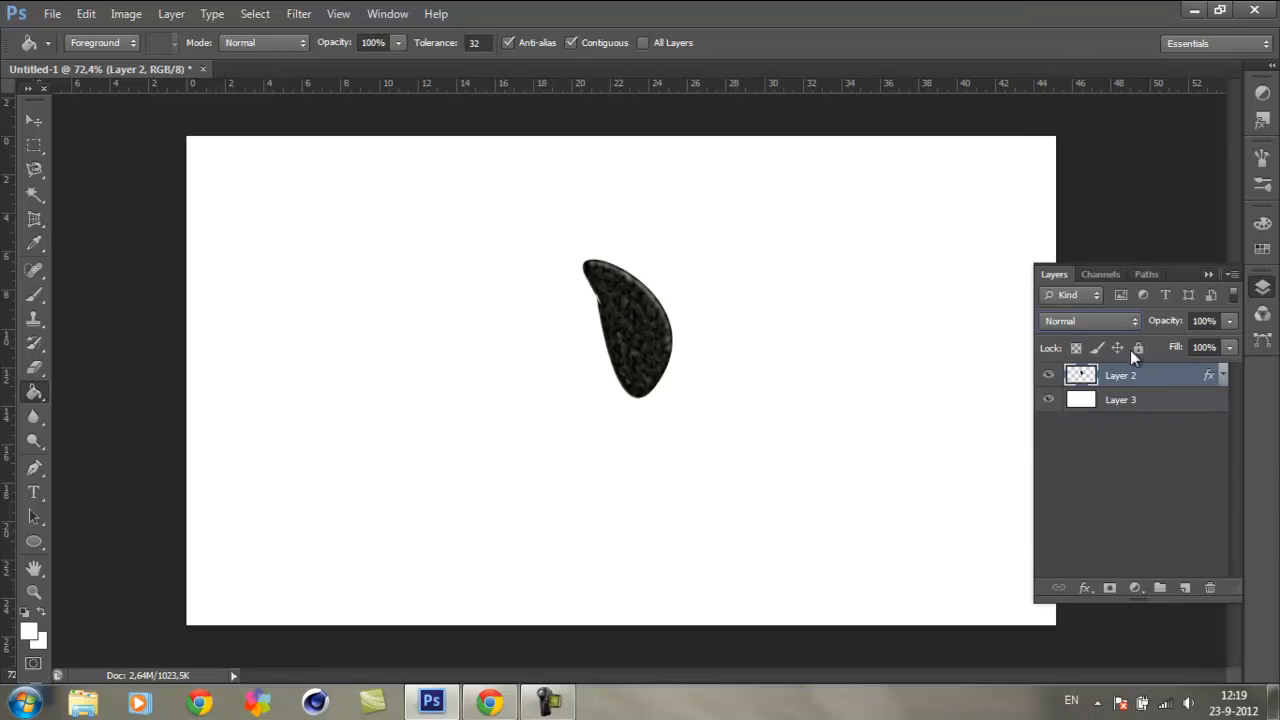
Step: Deselect all layers and collapse the layer list out of the way of the canvas
{"action": "left_click", "coordinate": [1094, 469]}
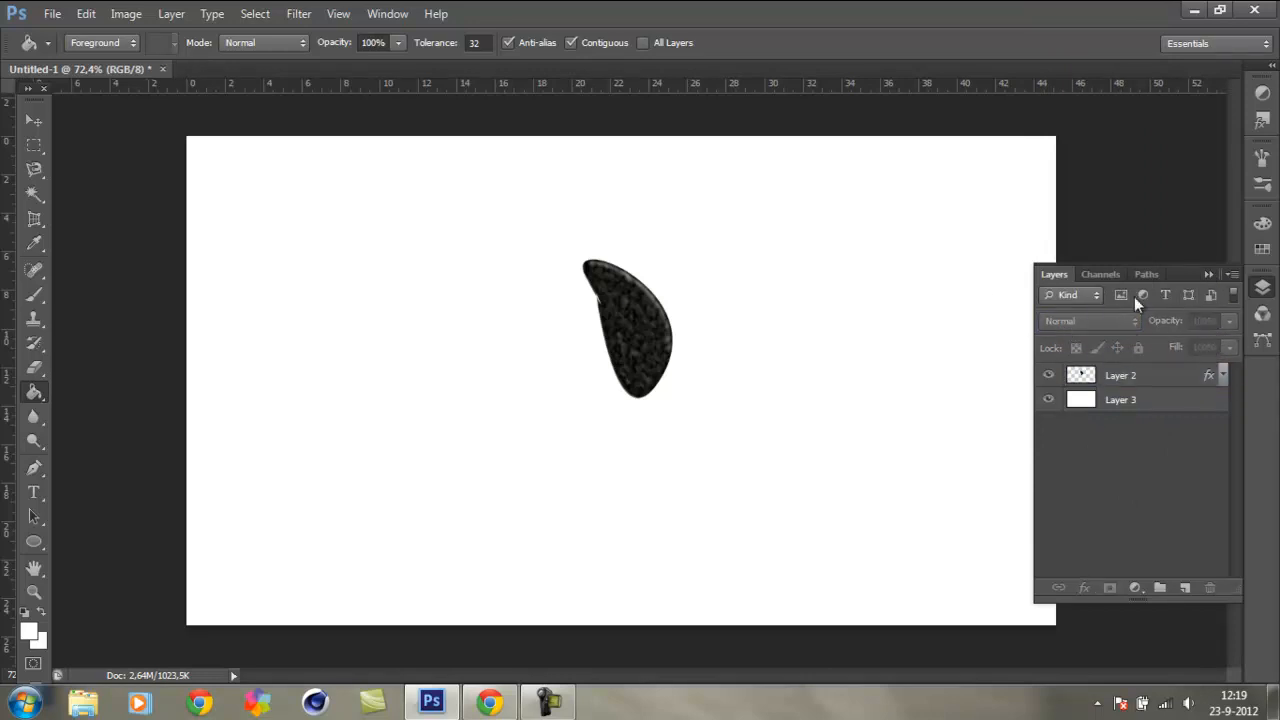
{"action": "left_click", "coordinate": [1208, 275]}
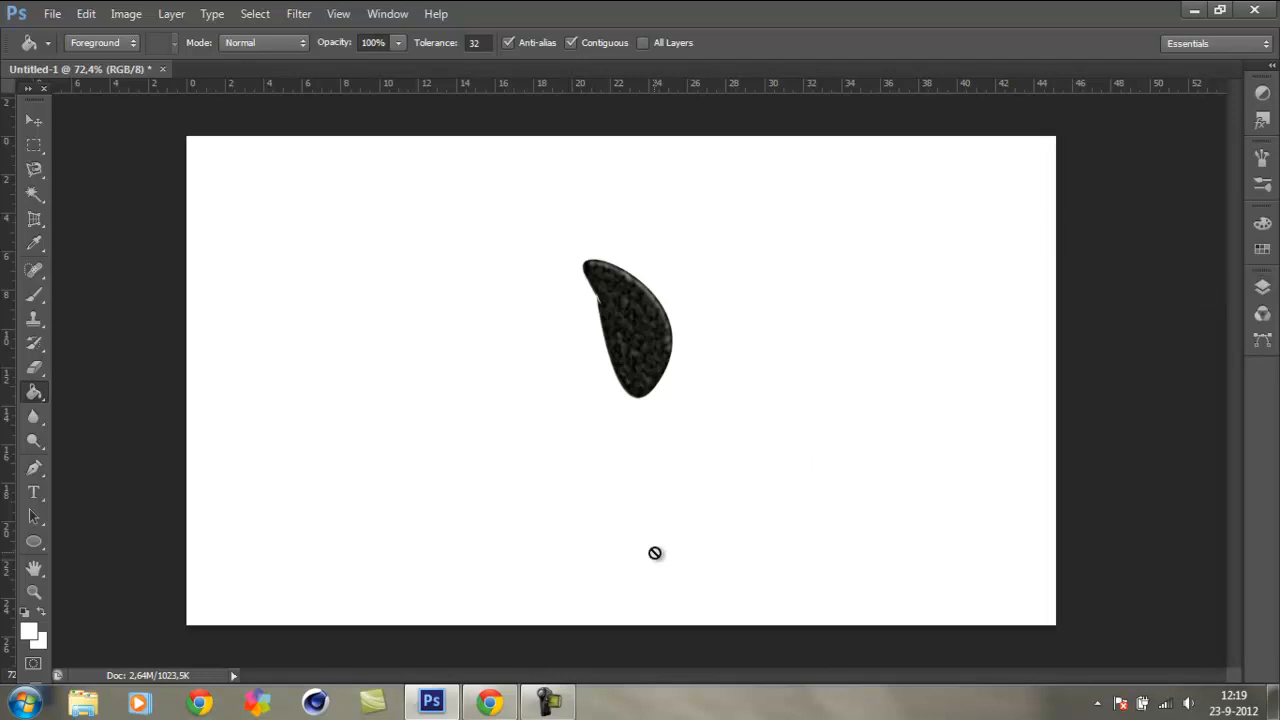
{"action": "left_click", "coordinate": [548, 700]}
{"action": "left_click", "coordinate": [549, 698]}
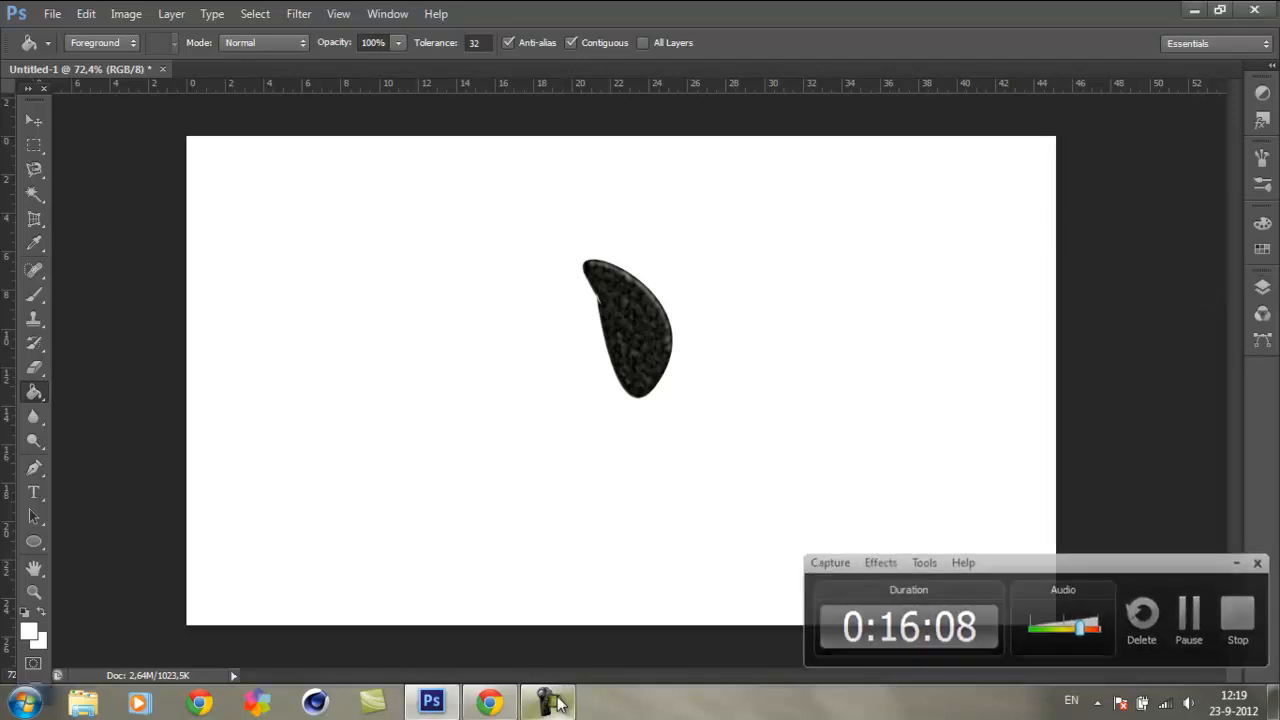
{"action": "left_click", "coordinate": [550, 699]}
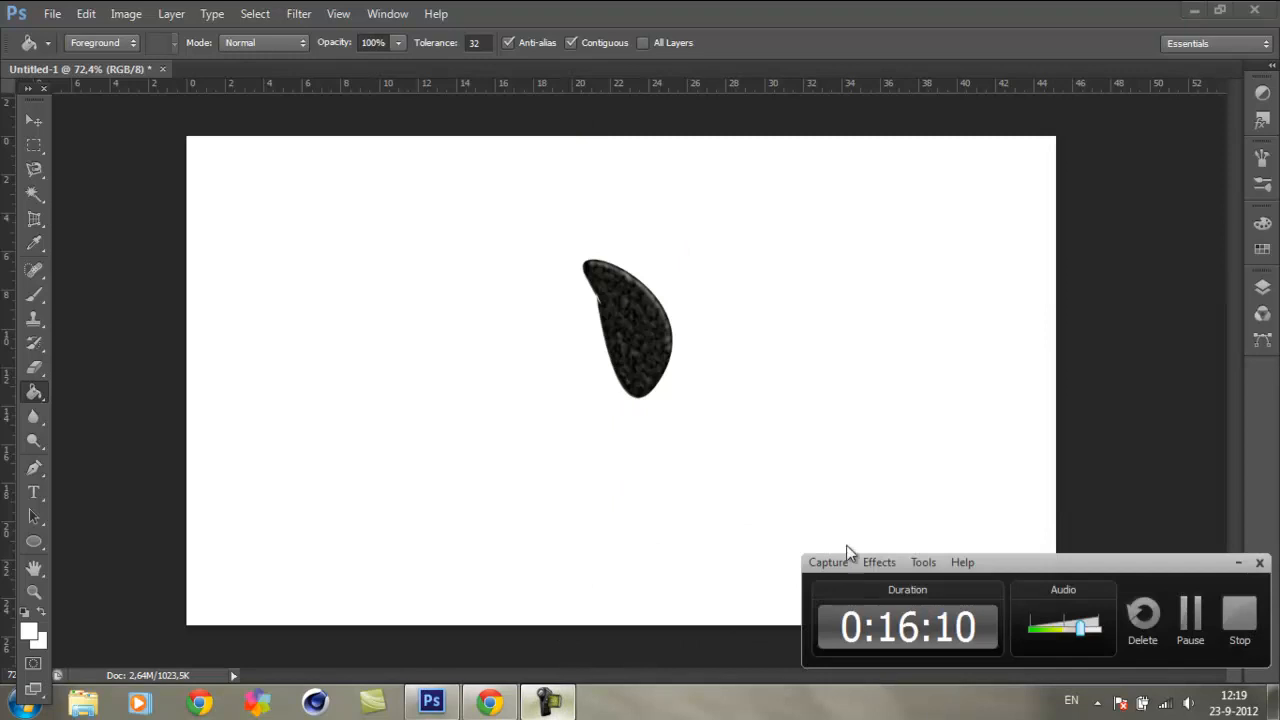